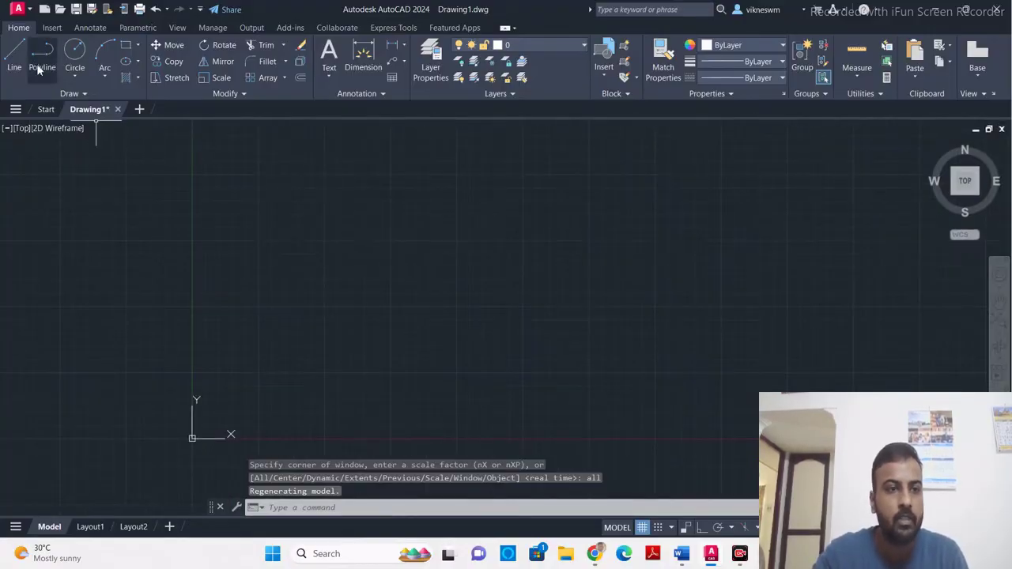
Step: Turn on Ortho mode and draw a 400 mm horizontal line as the XY reference line
click(14, 60)
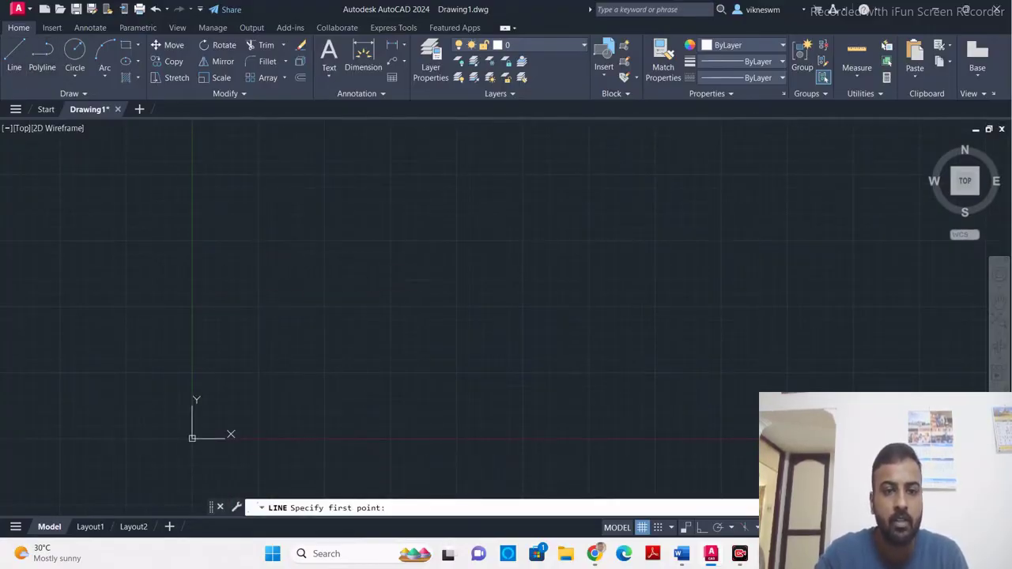
click(259, 265)
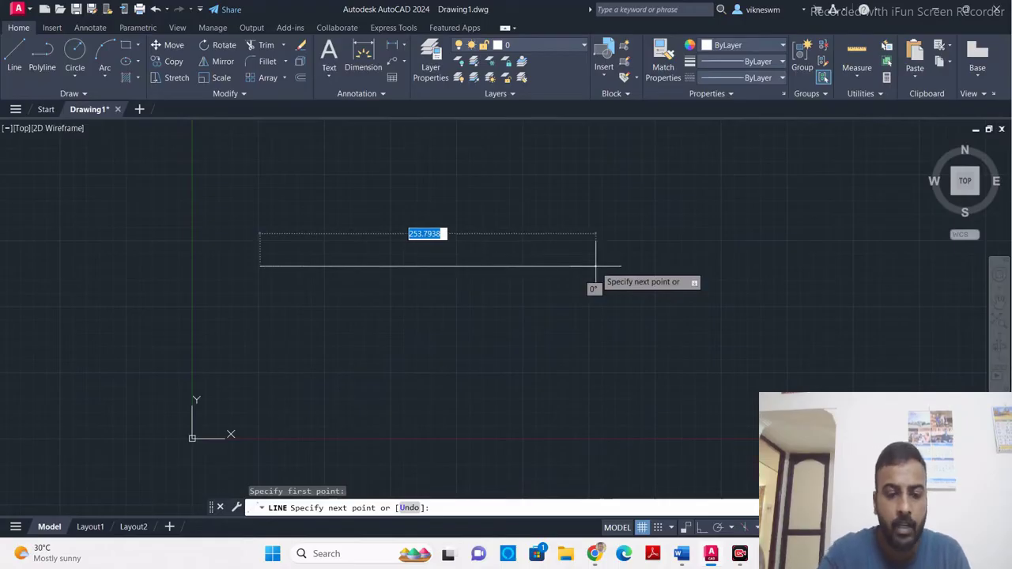
key(F8)
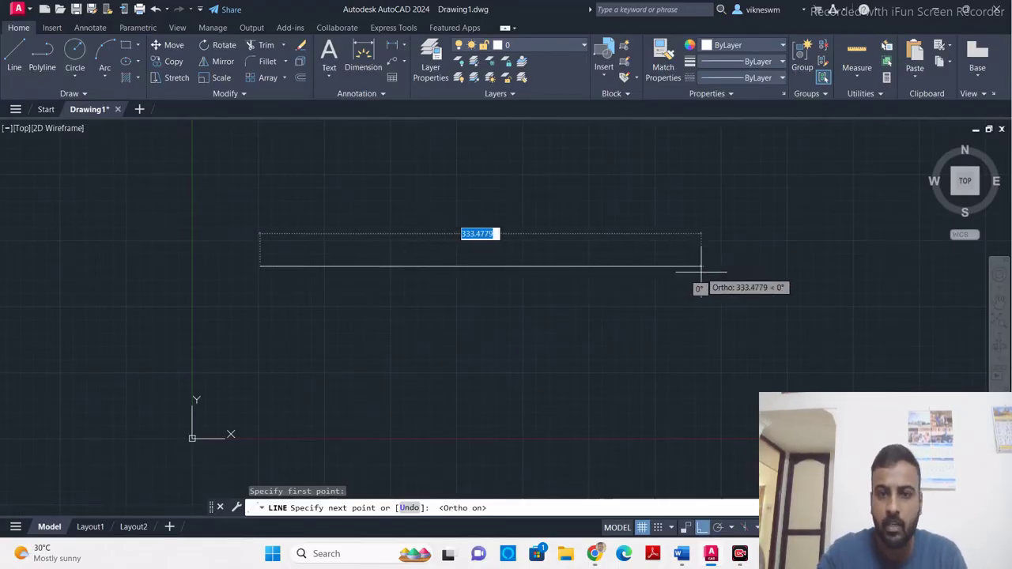
text(400)
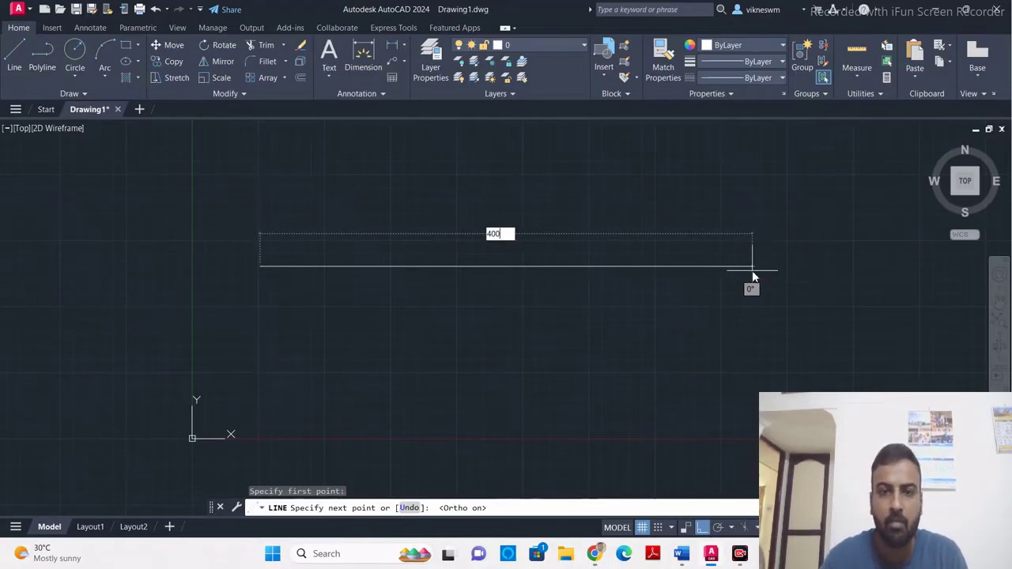
key(Return)
key(Escape)
Step: Add single-line text, height 5 and rotation 0: X and Y below the line's ends, VP above and HP below the line near X
click(355, 507)
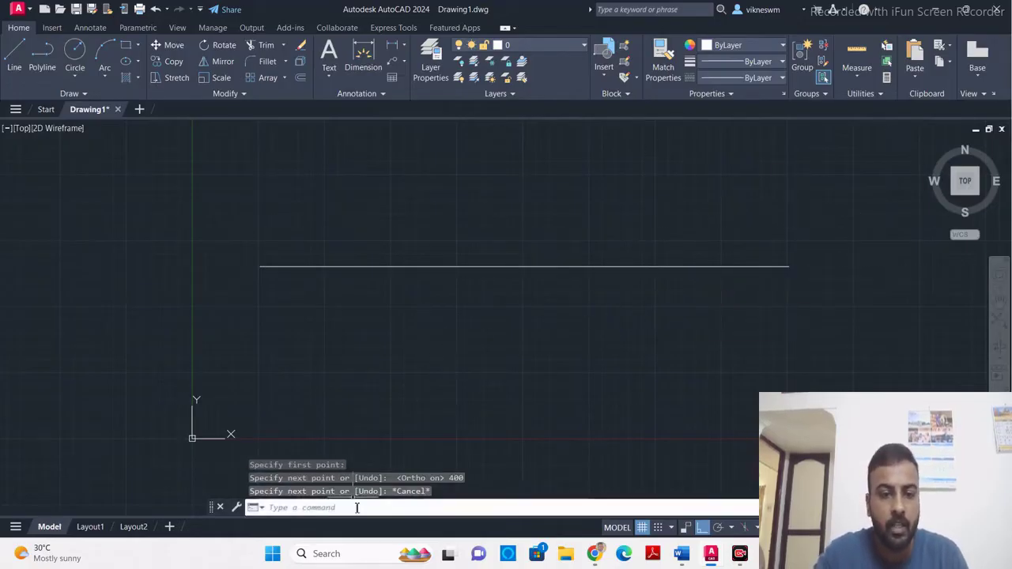
text(text)
key(Return)
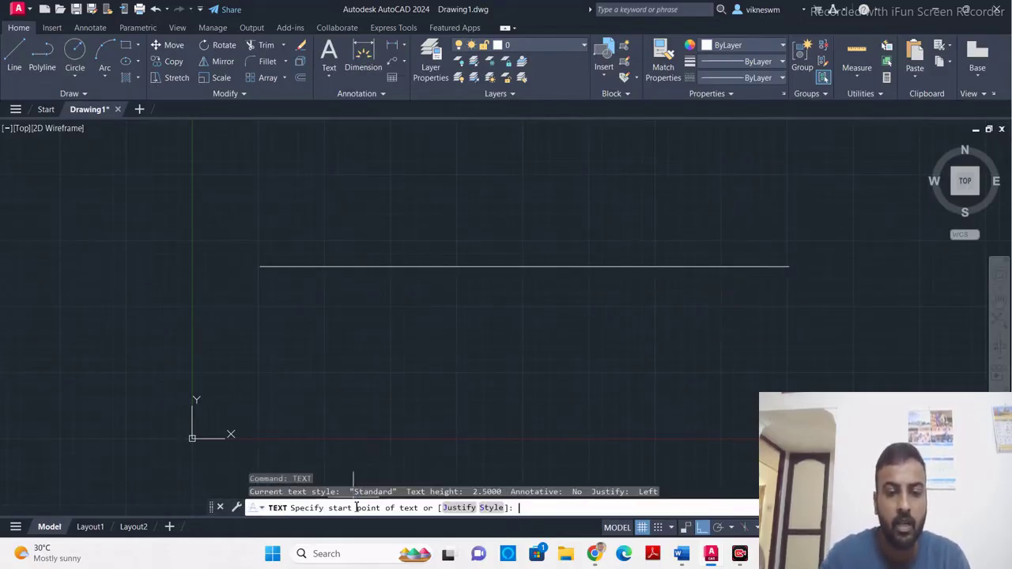
click(258, 279)
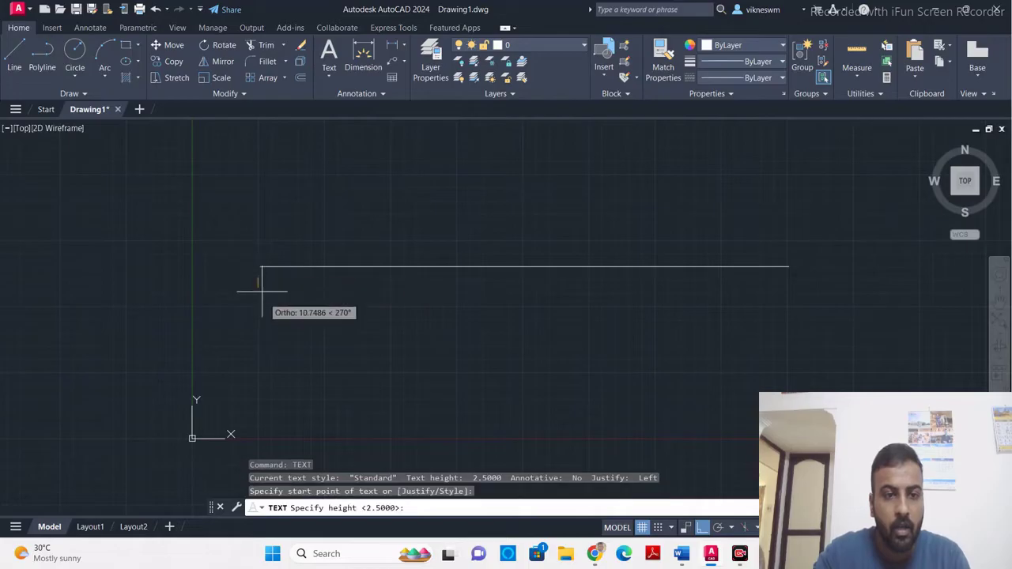
text(5)
key(Return)
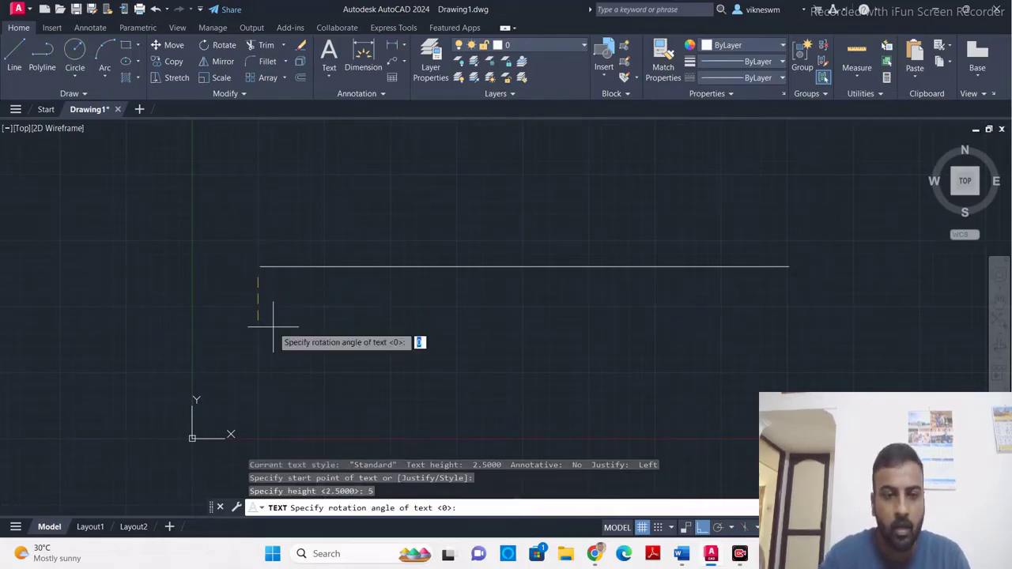
text(0)
key(Return)
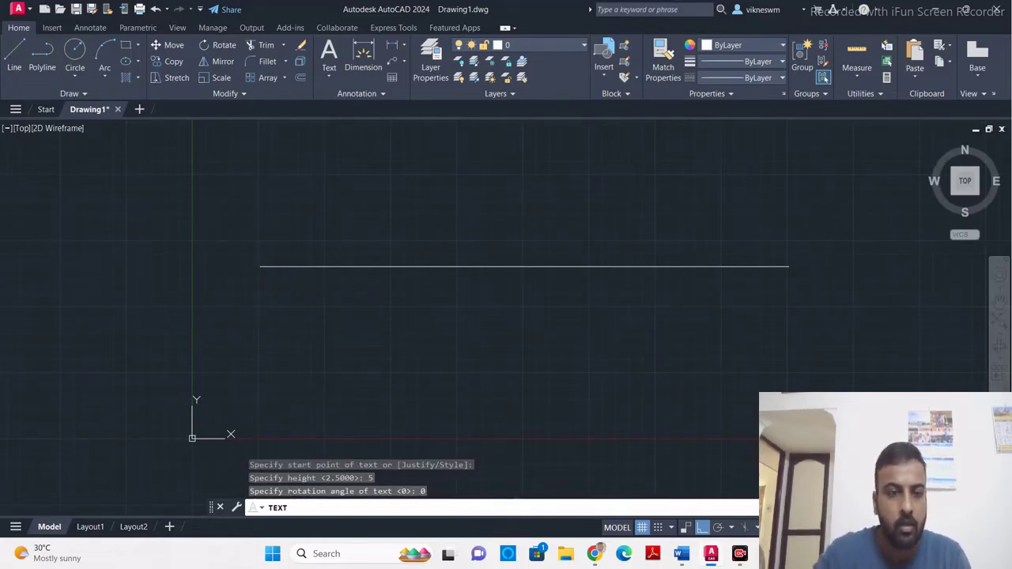
text(X)
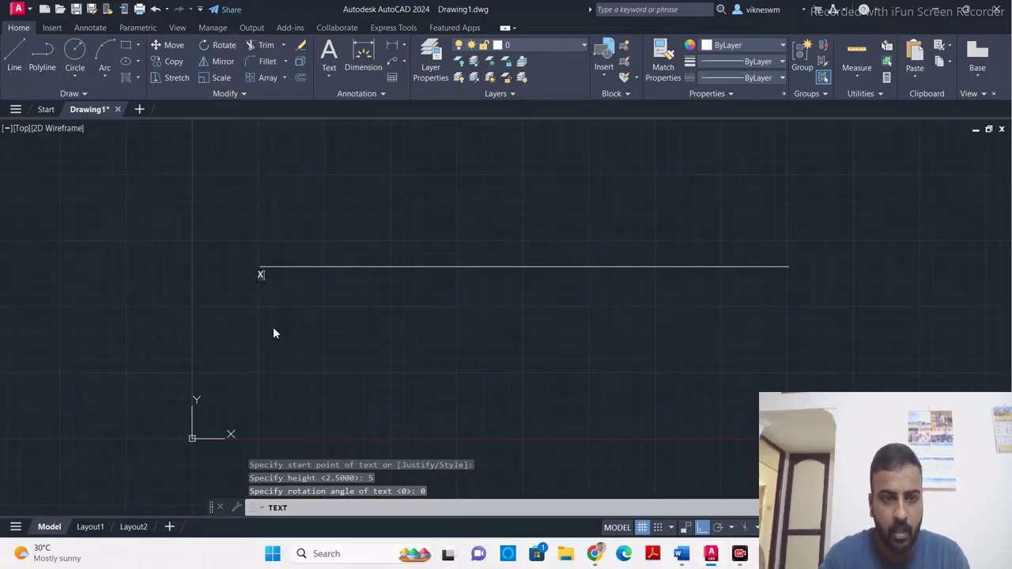
click(788, 278)
text(Y)
key(Escape)
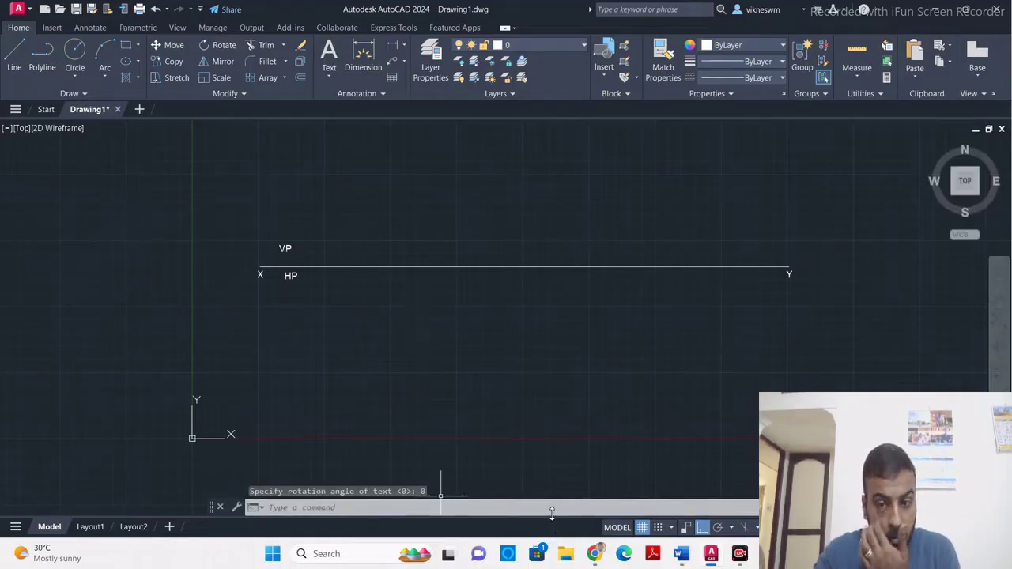
Step: Check the hexagonal plate problem in Word, and draw a six-sided polygon above the XY line by a 30 mm vertical edge in AutoCAD
click(681, 554)
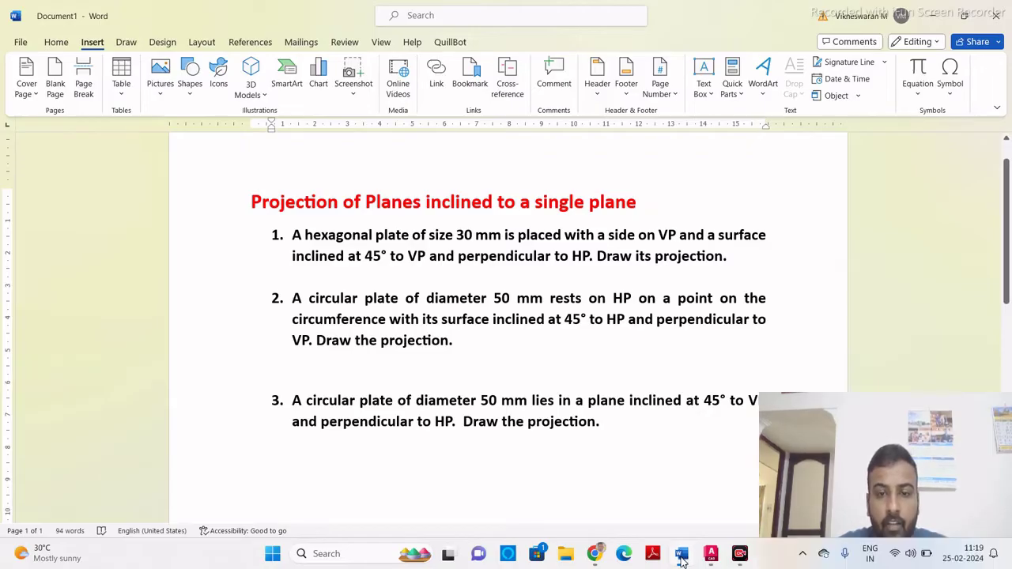
click(681, 556)
mouse_move(381, 163)
middle_down()
mouse_move(409, 198)
mouse_move(359, 283)
middle_up()
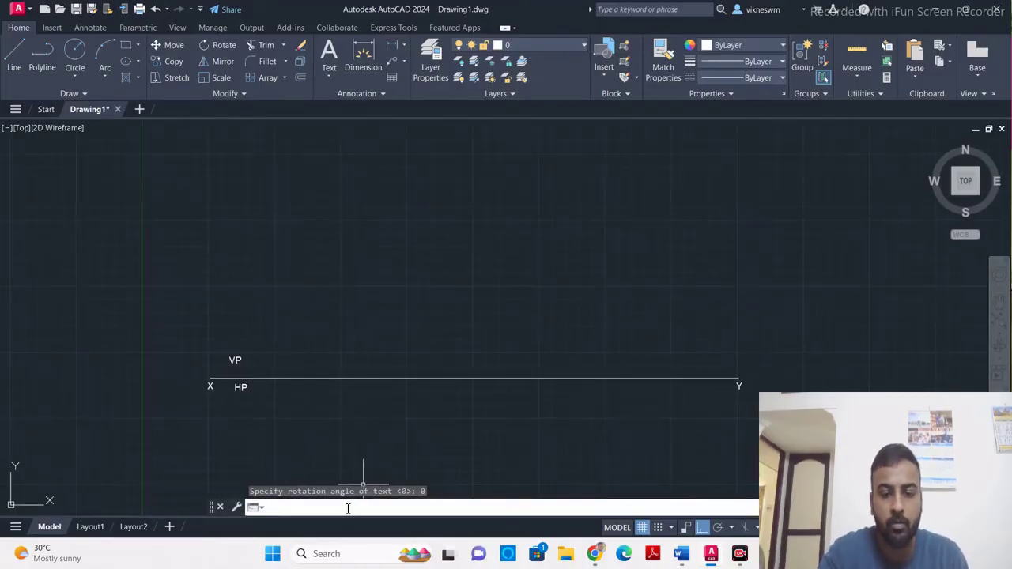
key(Return)
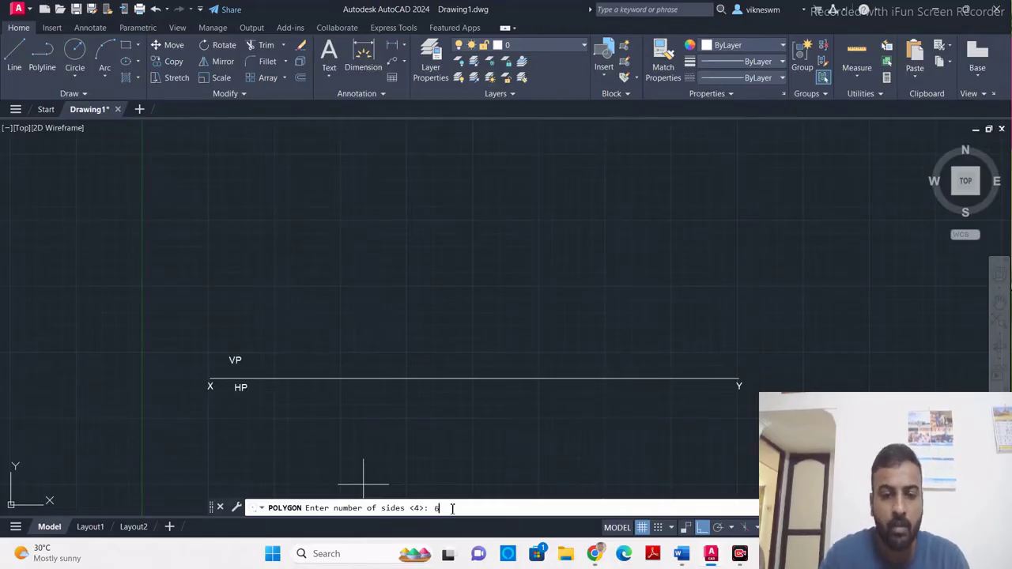
text(6)
key(Return)
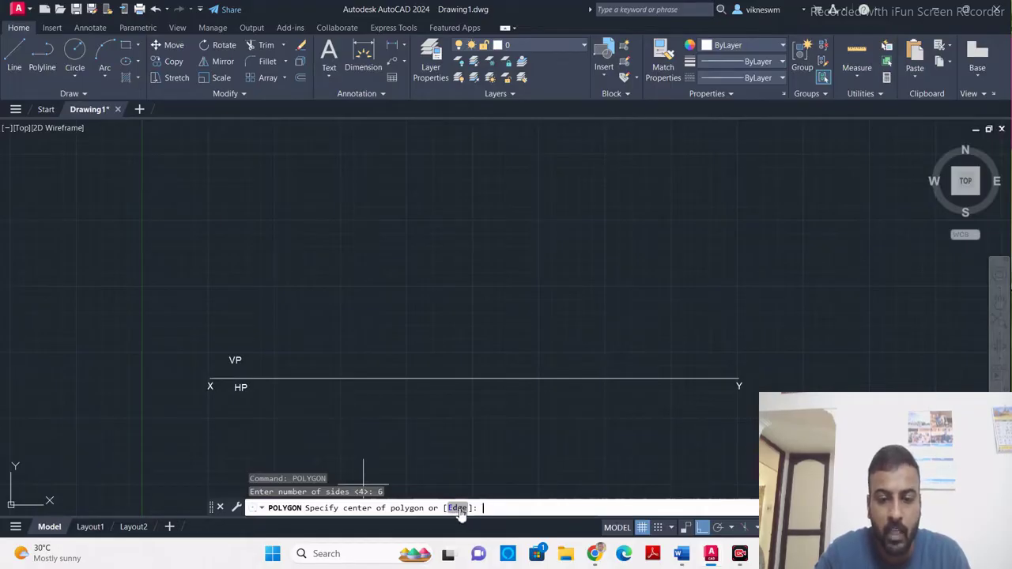
click(458, 508)
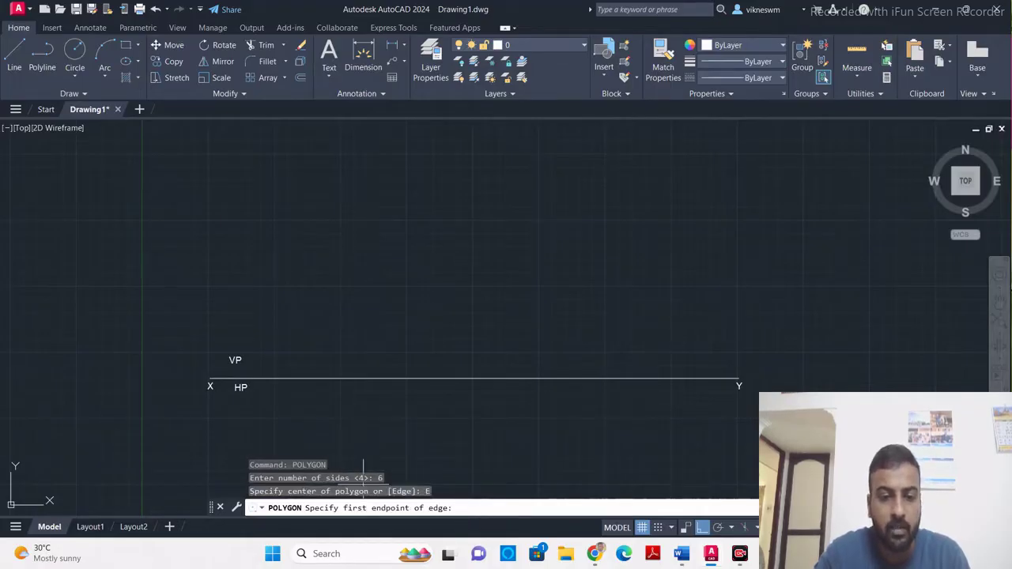
click(316, 196)
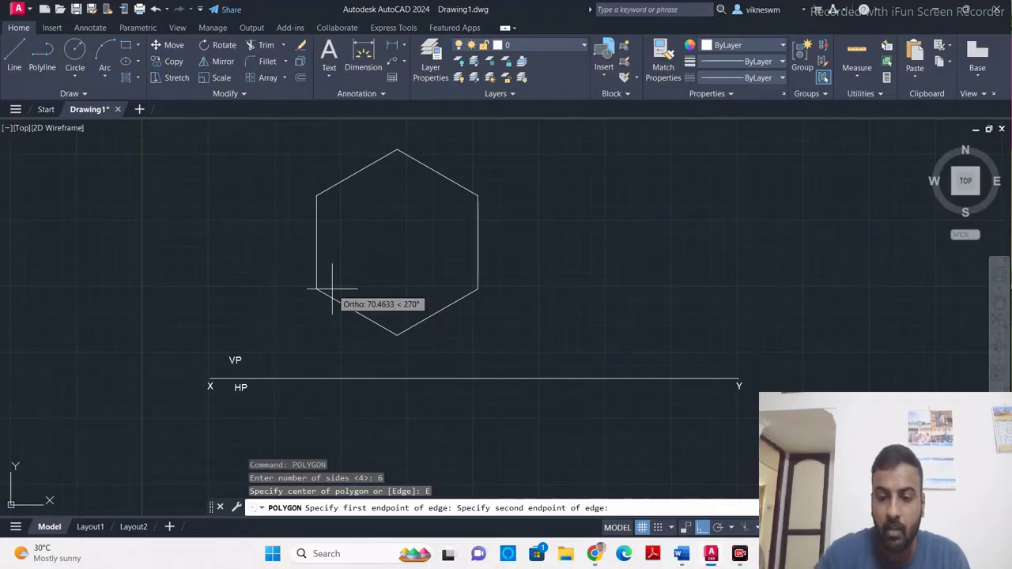
click(681, 553)
click(685, 555)
text(30)
key(Return)
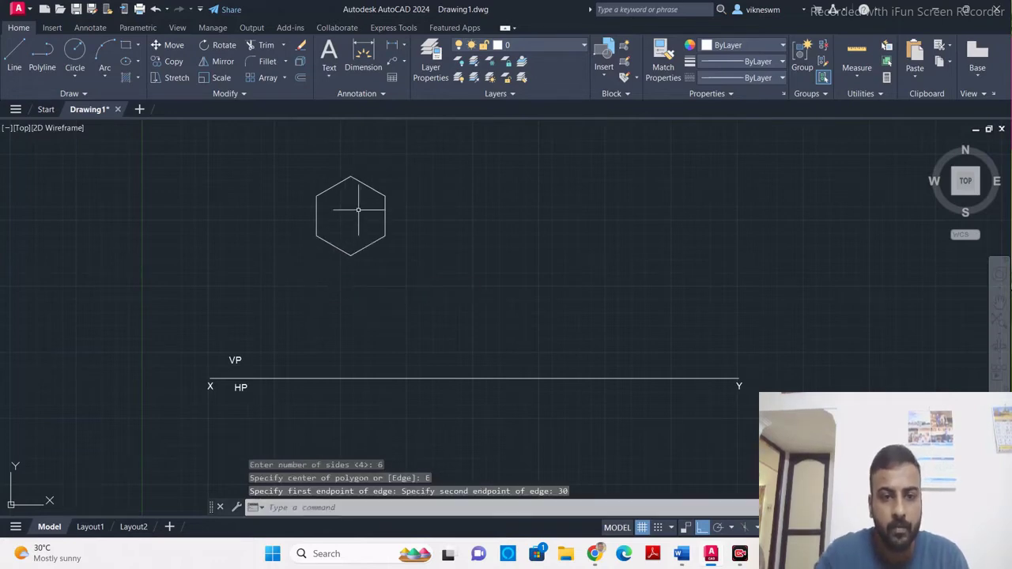
Step: Move the hexagon straight down by its lower-left vertex, closer to the XY line
scroll(349, 214, up, 2)
scroll(349, 214, down, 2)
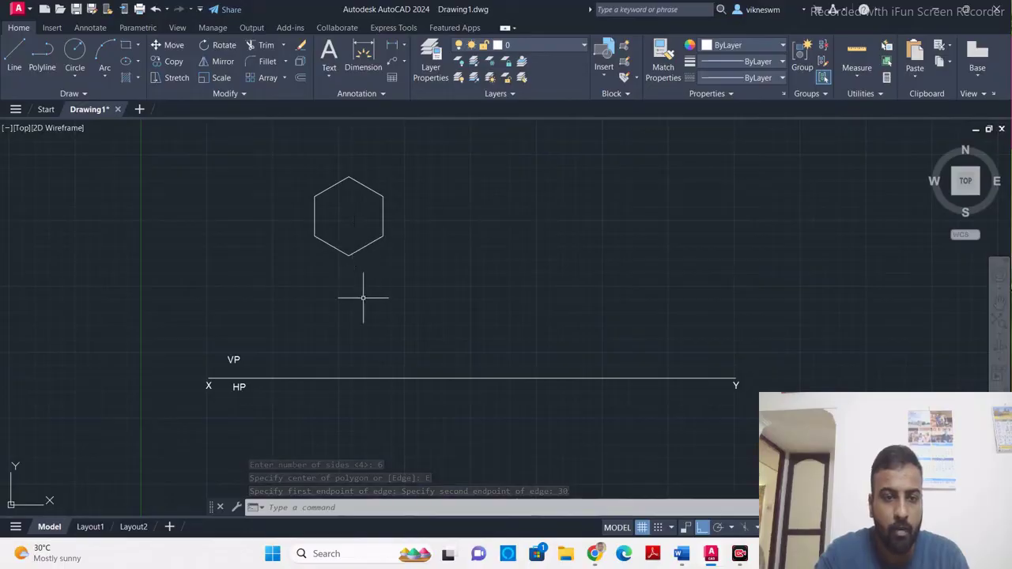
click(323, 189)
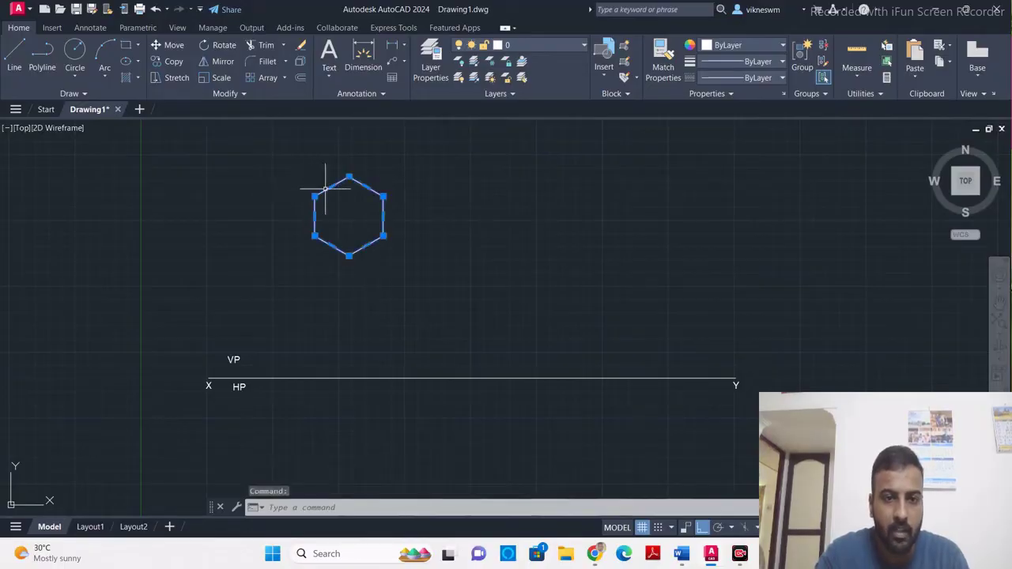
click(169, 45)
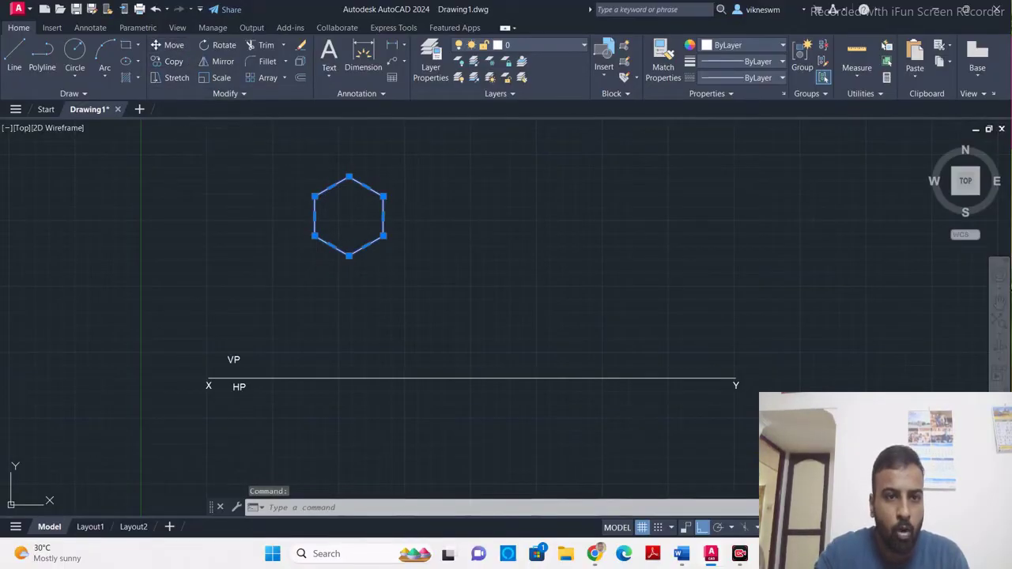
click(314, 235)
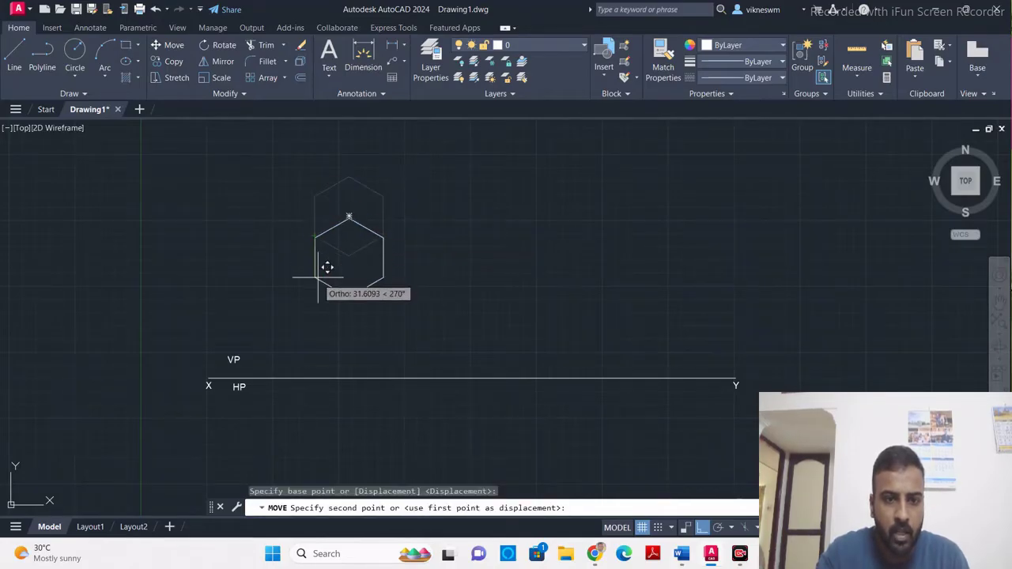
click(318, 303)
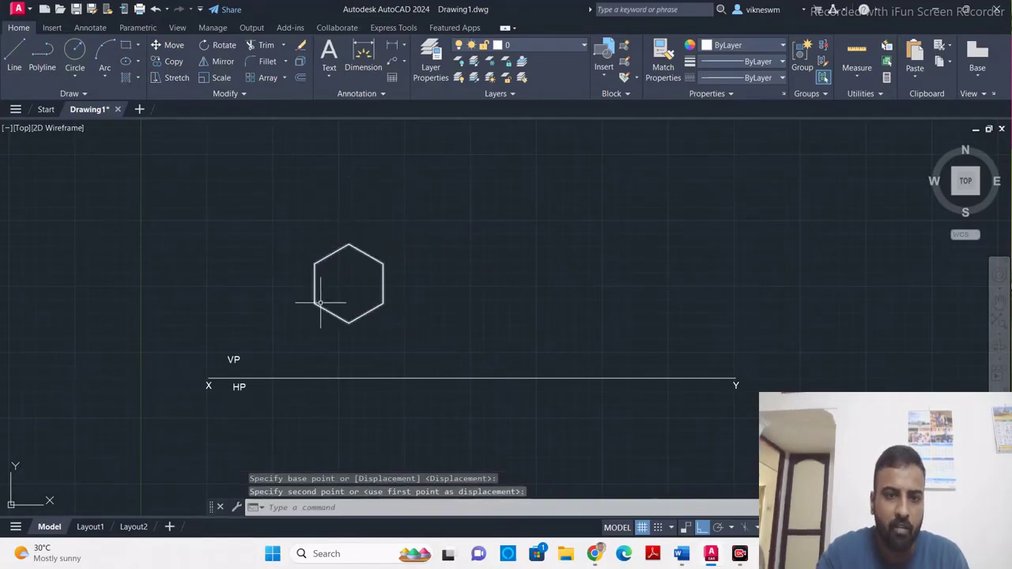
scroll(405, 289, up, 2)
mouse_move(406, 291)
middle_down()
mouse_move(422, 282)
mouse_move(428, 252)
middle_up()
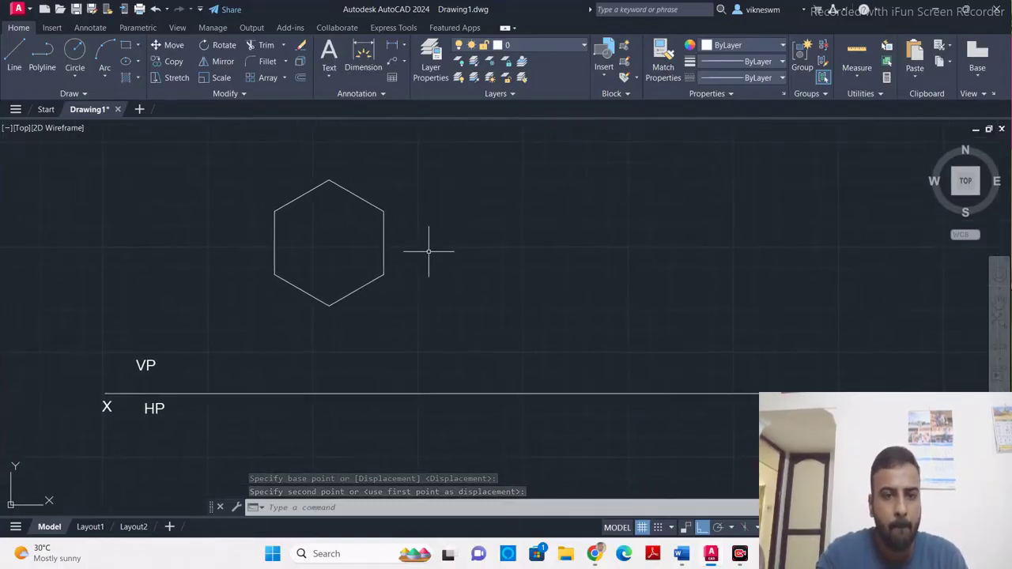
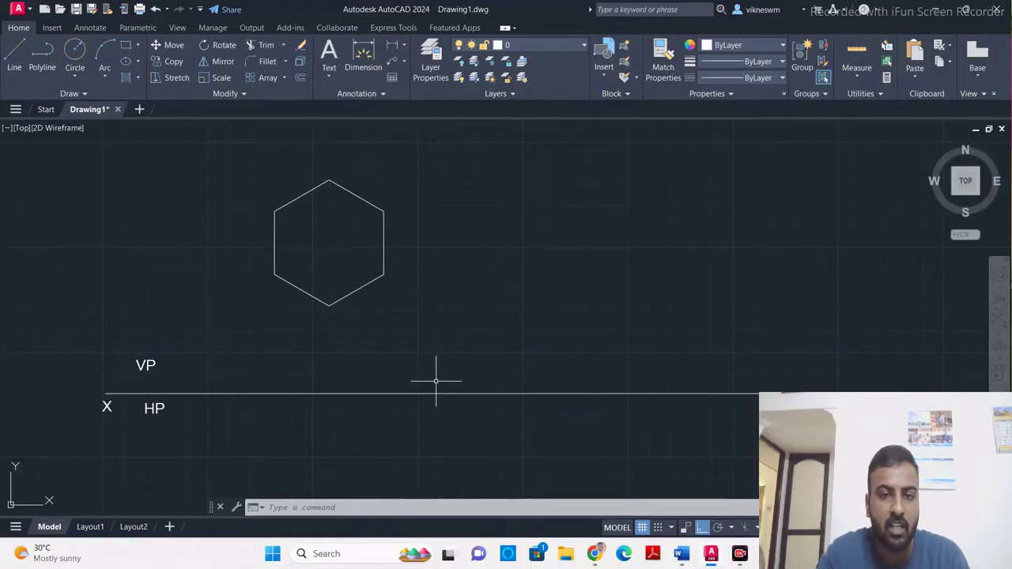
text(m)
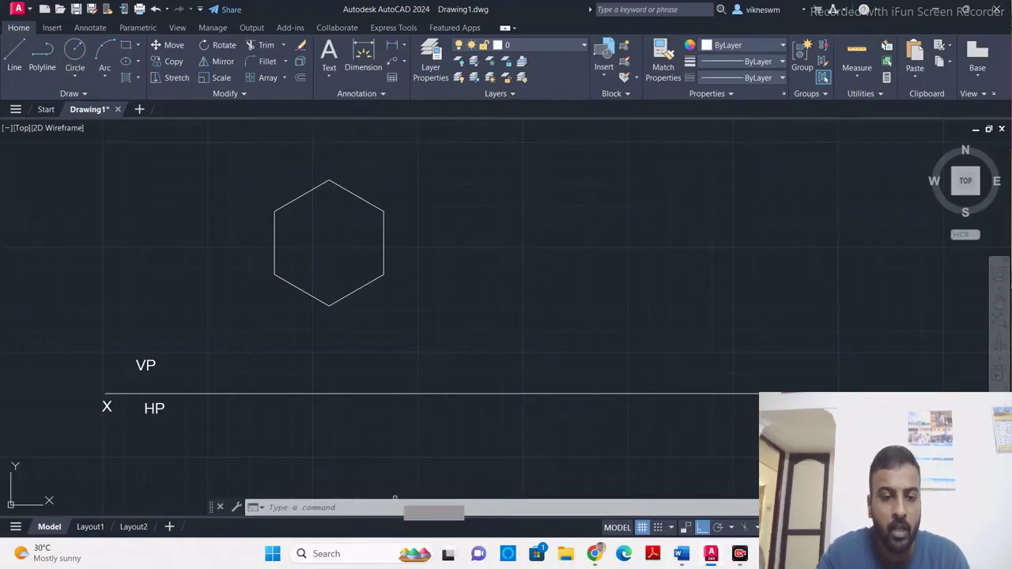
key(Return)
key(Escape)
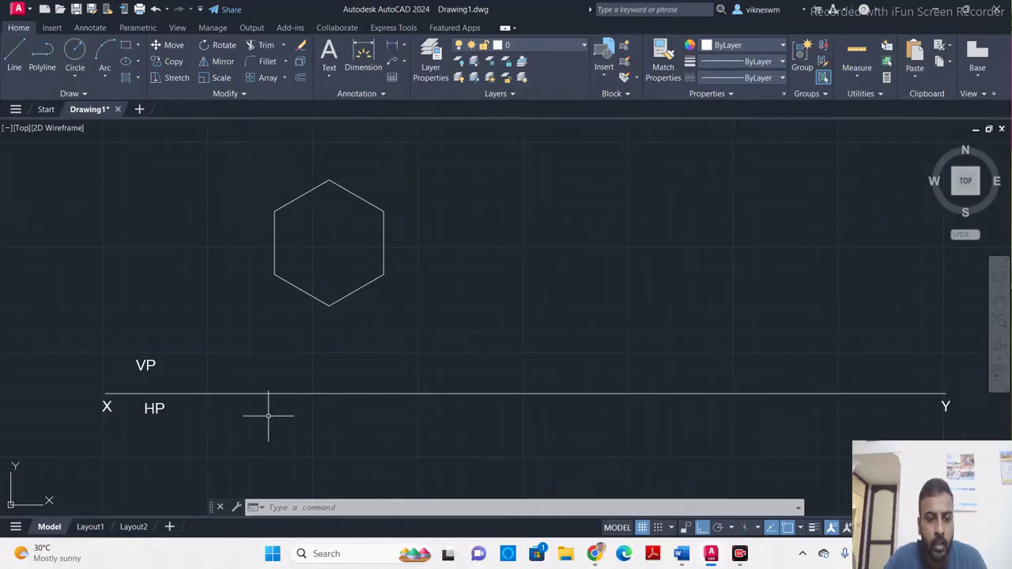
Step: Draw a second six-sided polygon to the right of the first hexagon, defined by a 30 mm horizontal edge
click(376, 509)
text(POLY)
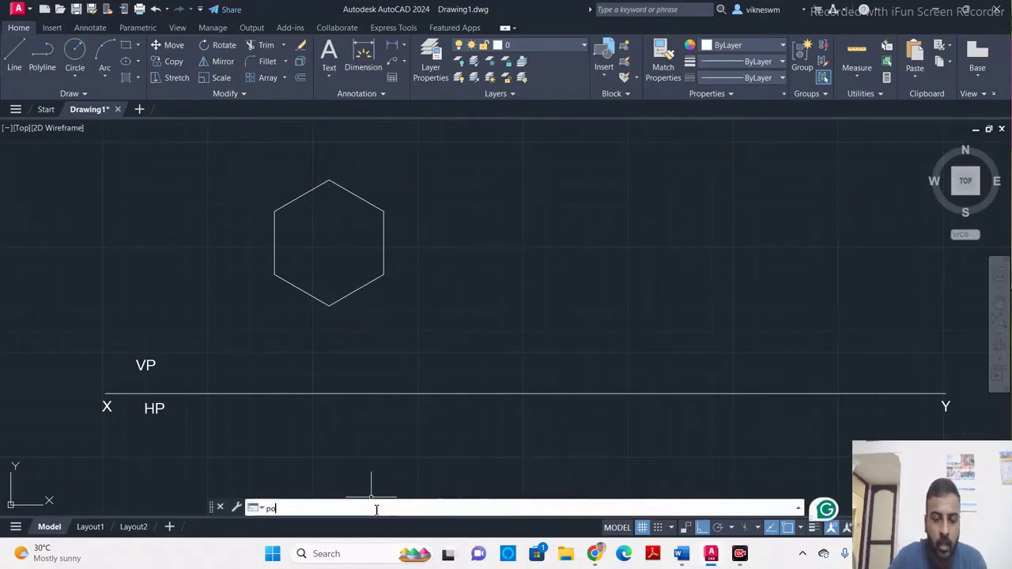
text(gon)
key(Return)
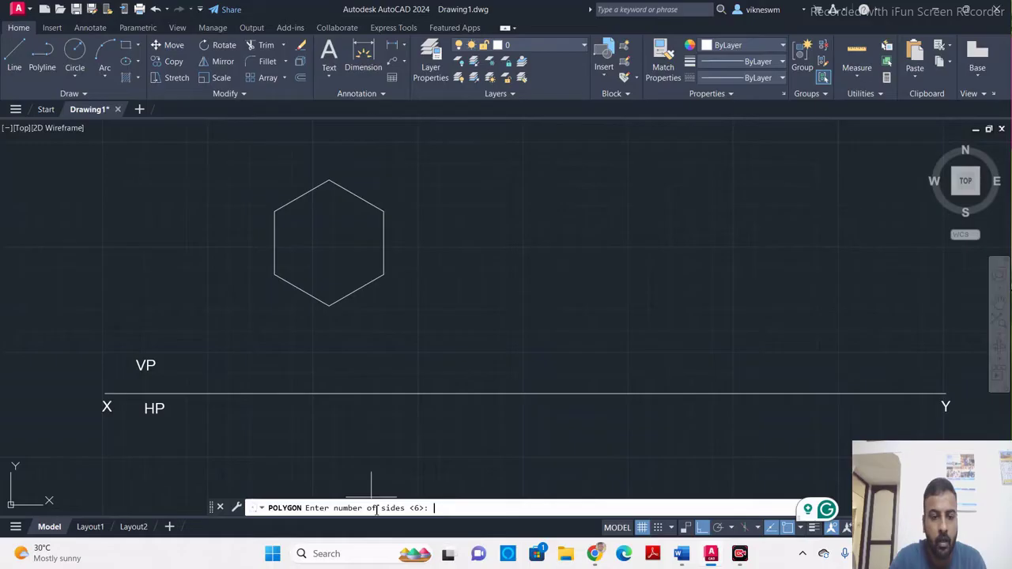
text(6)
key(Return)
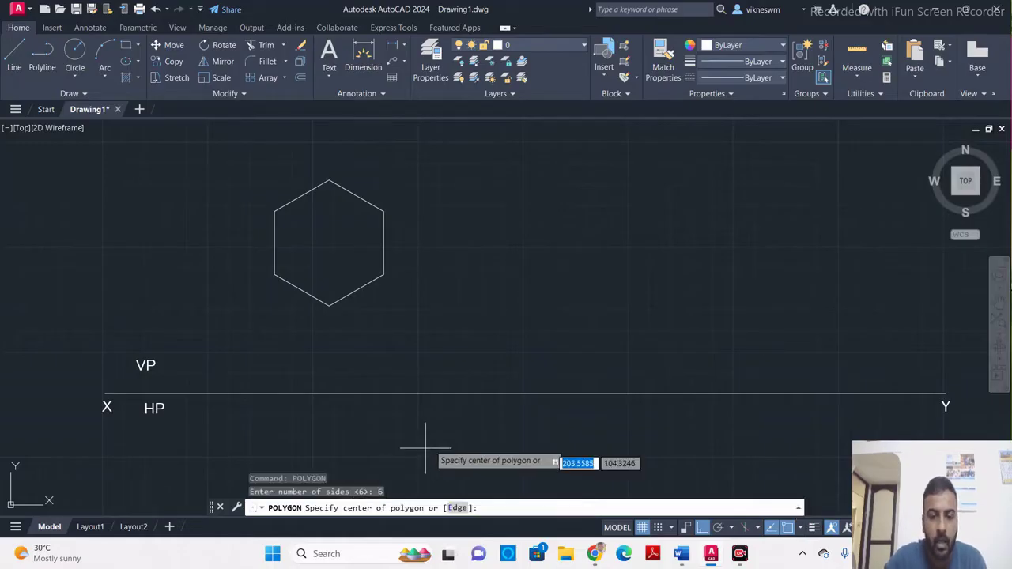
click(457, 509)
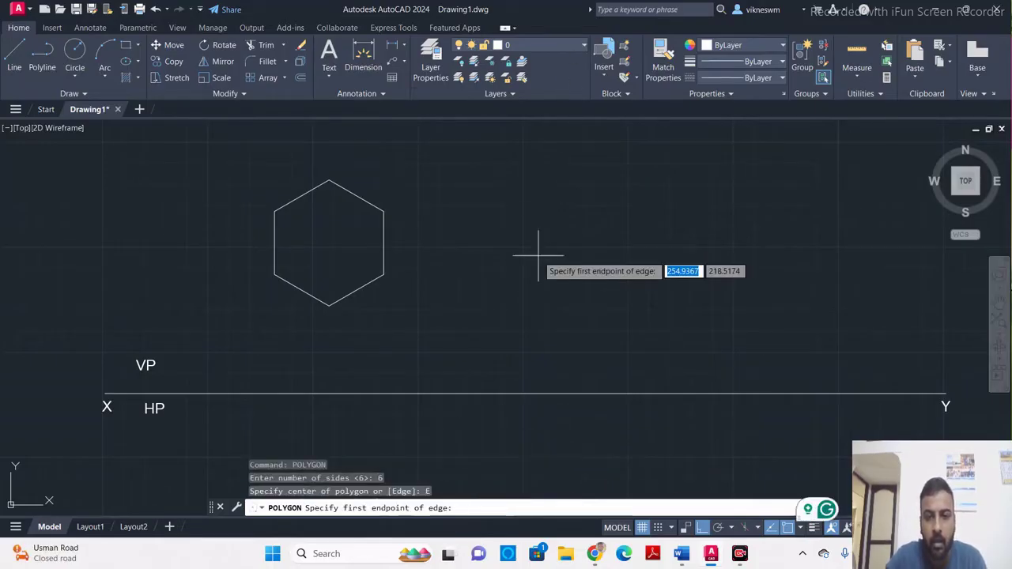
click(496, 231)
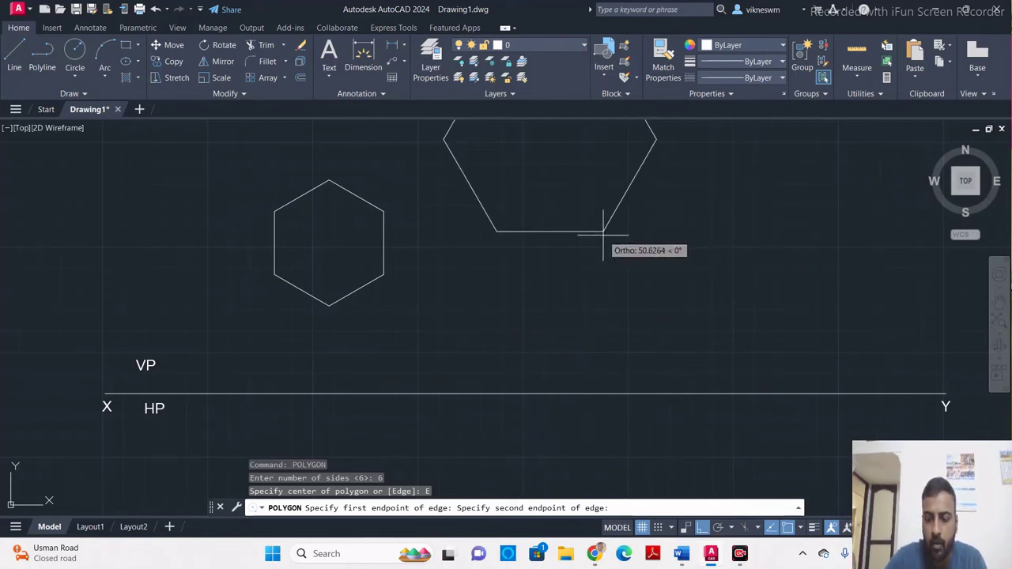
text(30)
key(Return)
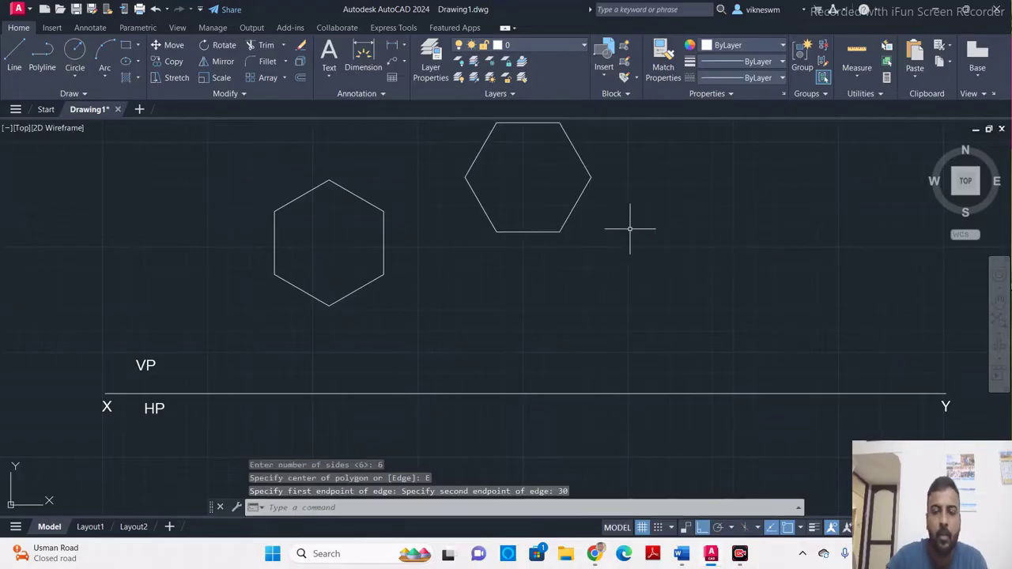
Step: Delete the second hexagon, the one with the horizontal base edge
scroll(529, 219, down, 2)
scroll(524, 237, up, 2)
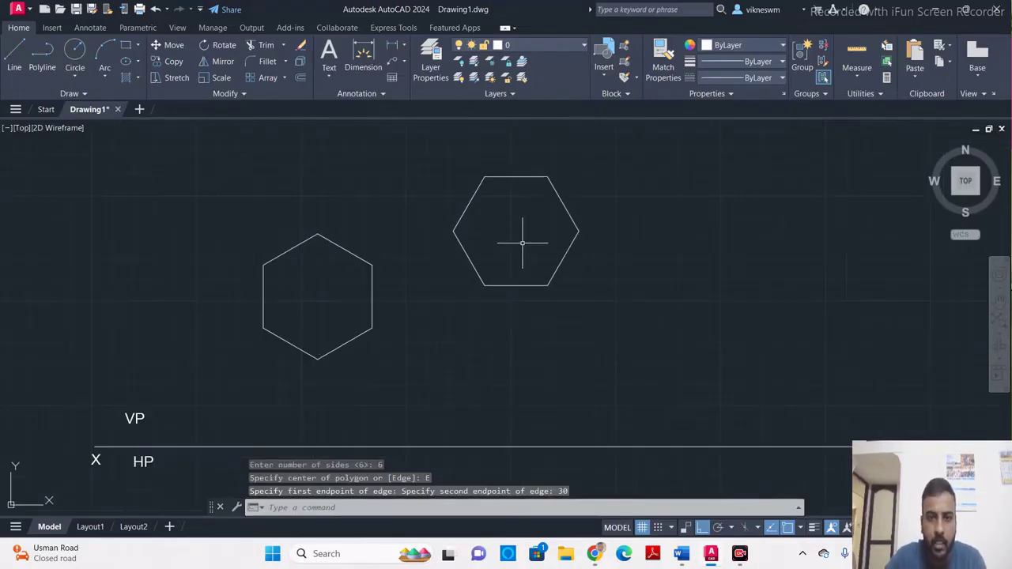
click(463, 214)
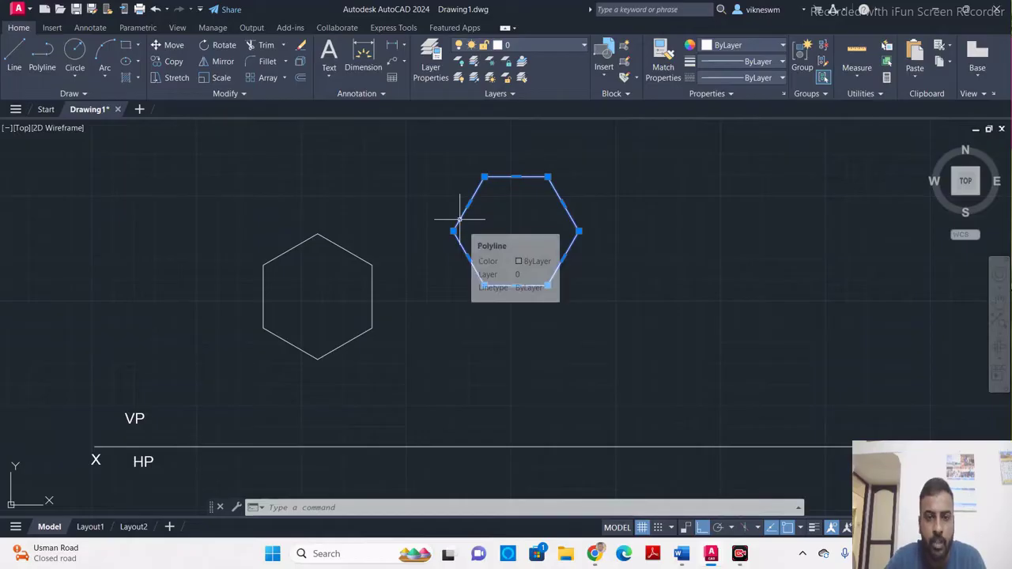
key(Delete)
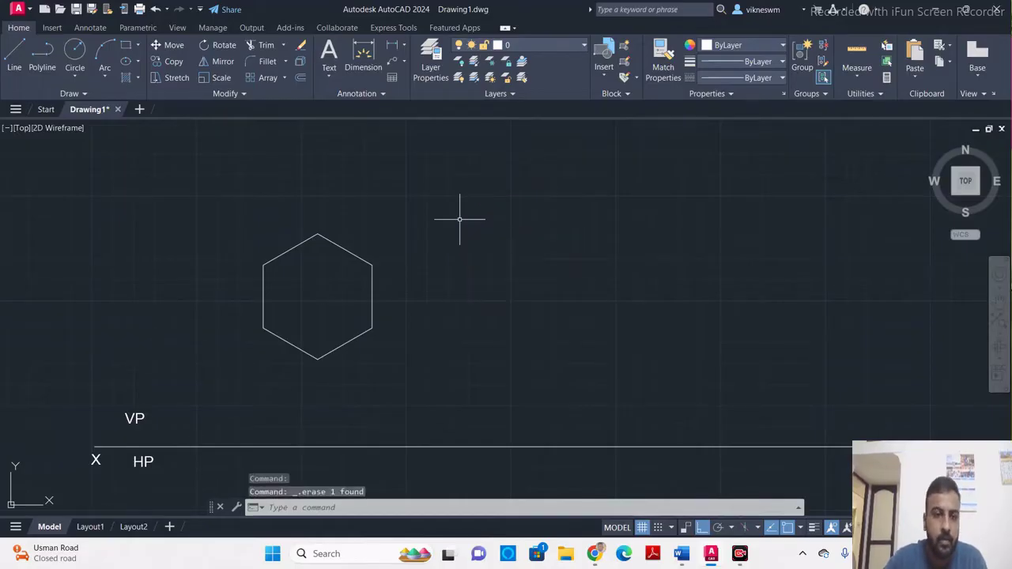
Step: Add single-line text A at the hexagon's lower-left vertex, with height 5 and rotation 0
middle_drag(413, 304, 448, 218)
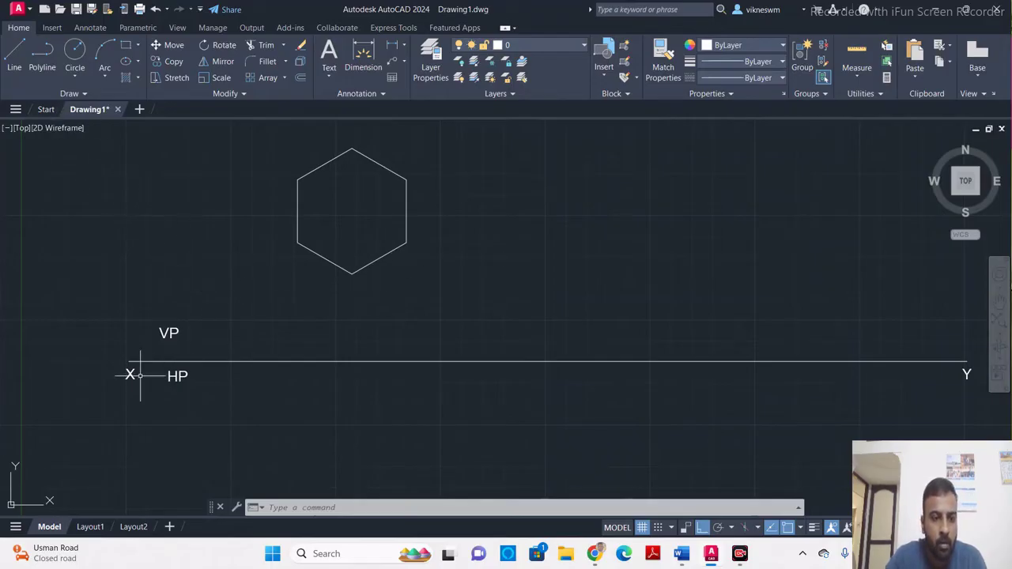
text(te)
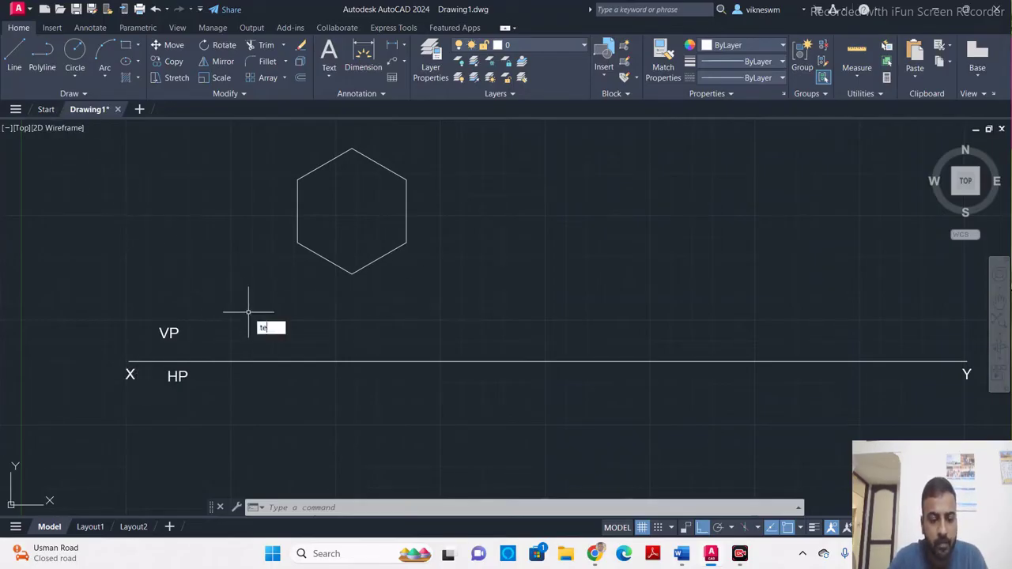
text(xt)
key(Return)
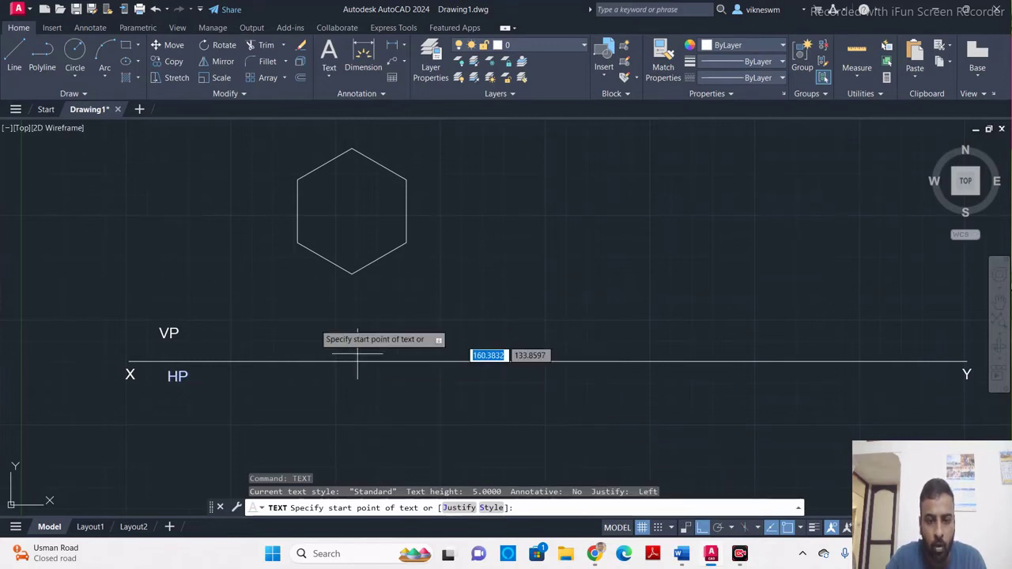
click(293, 250)
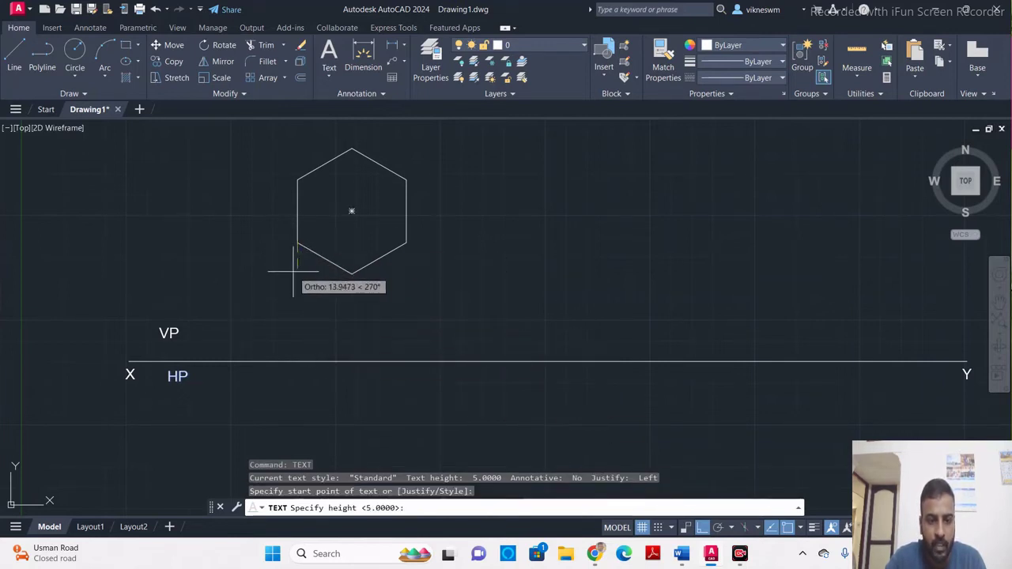
key(Return)
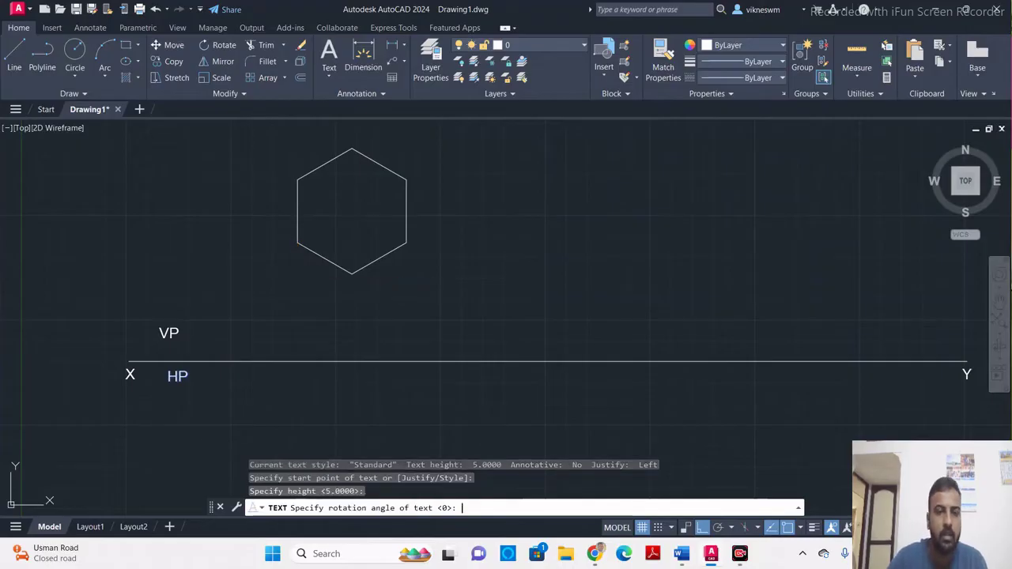
key(Return)
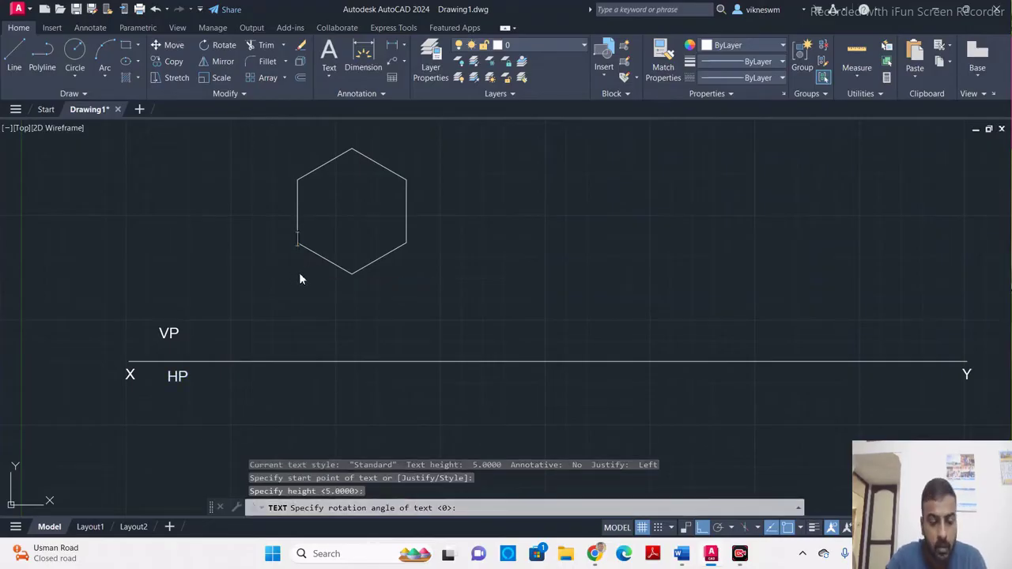
text(A)
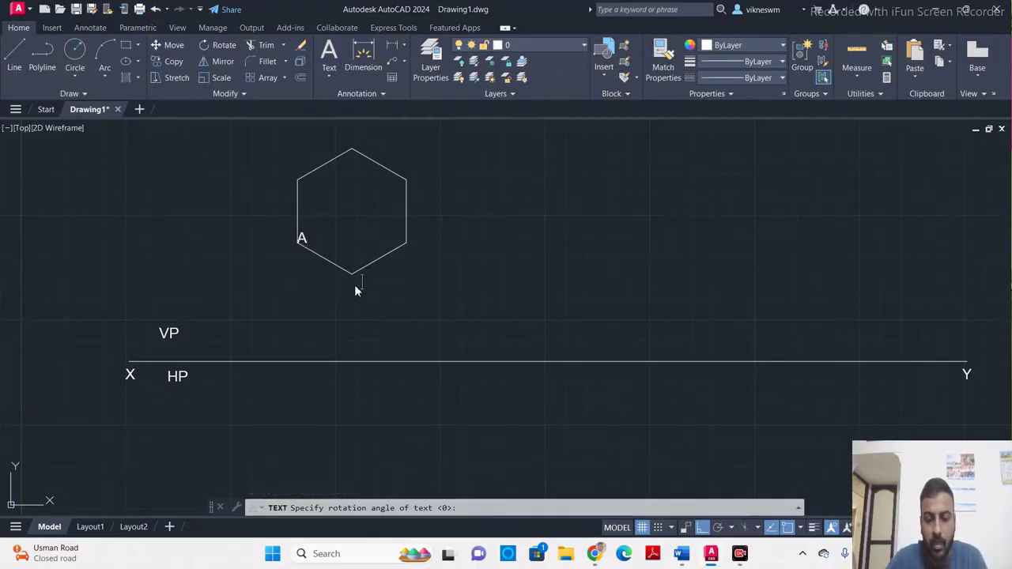
Step: Label the other hexagon vertices b, c, d, e and f counter-clockwise, and replace the uppercase A with a lowercase a
click(412, 249)
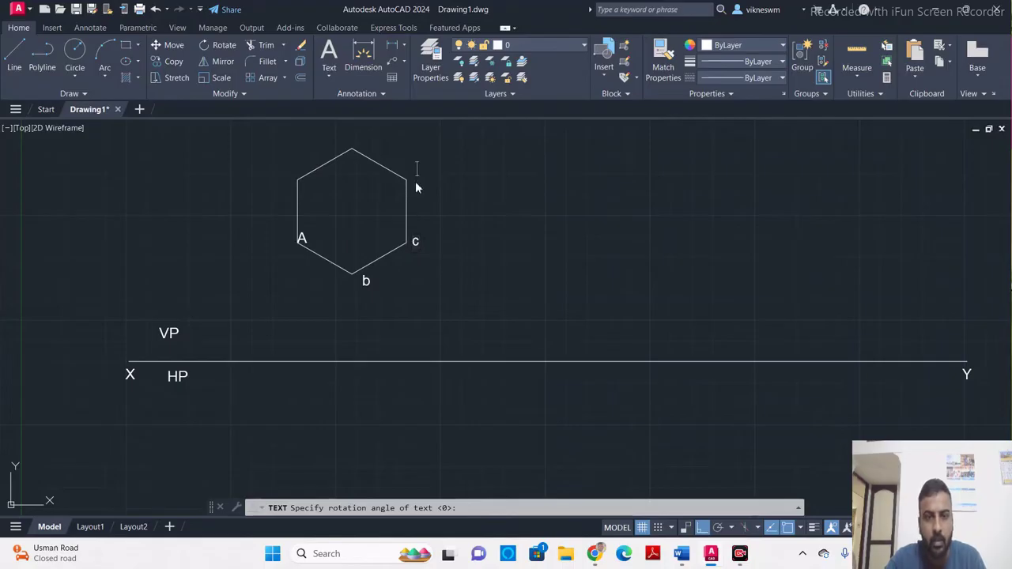
click(354, 147)
text(e)
click(291, 173)
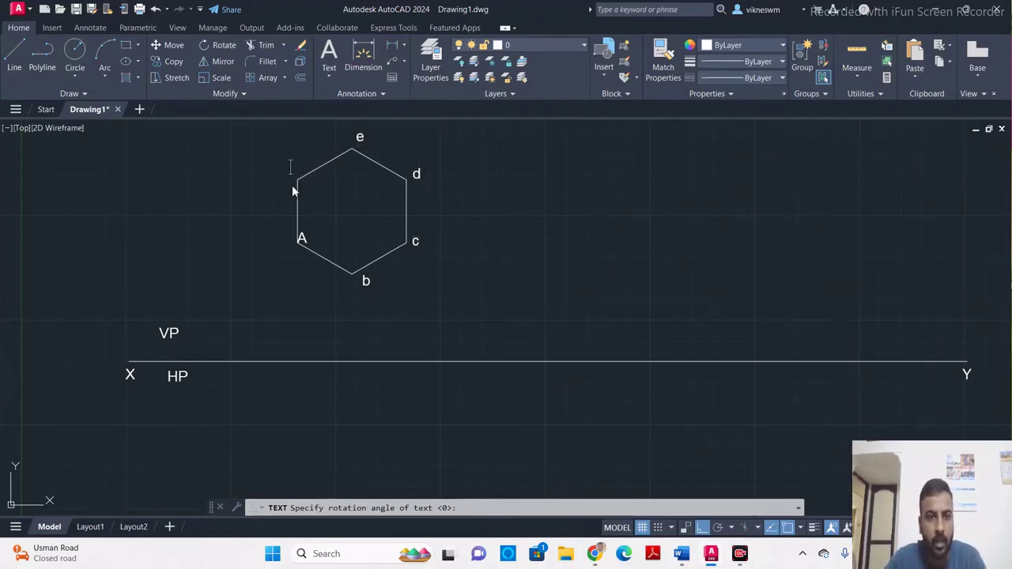
text(f)
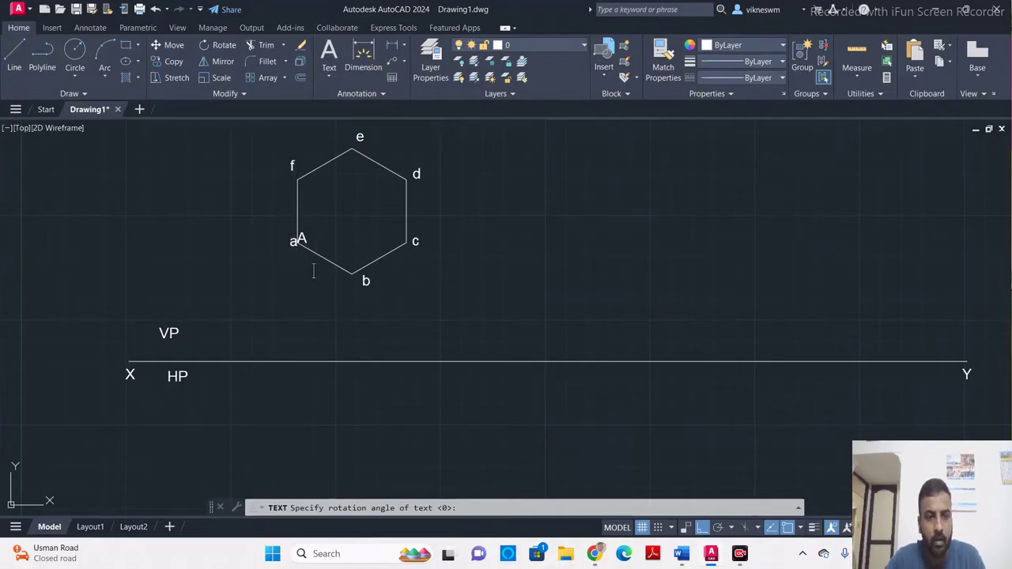
key(Return)
key(Delete)
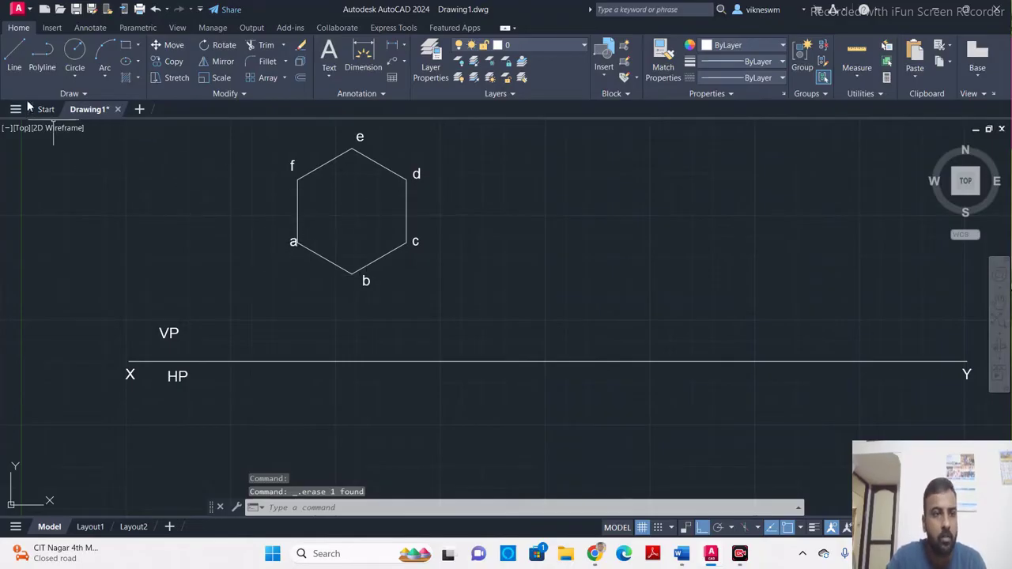
Step: Draw a vertical projector line from hexagon vertex a down to the XY line
click(16, 63)
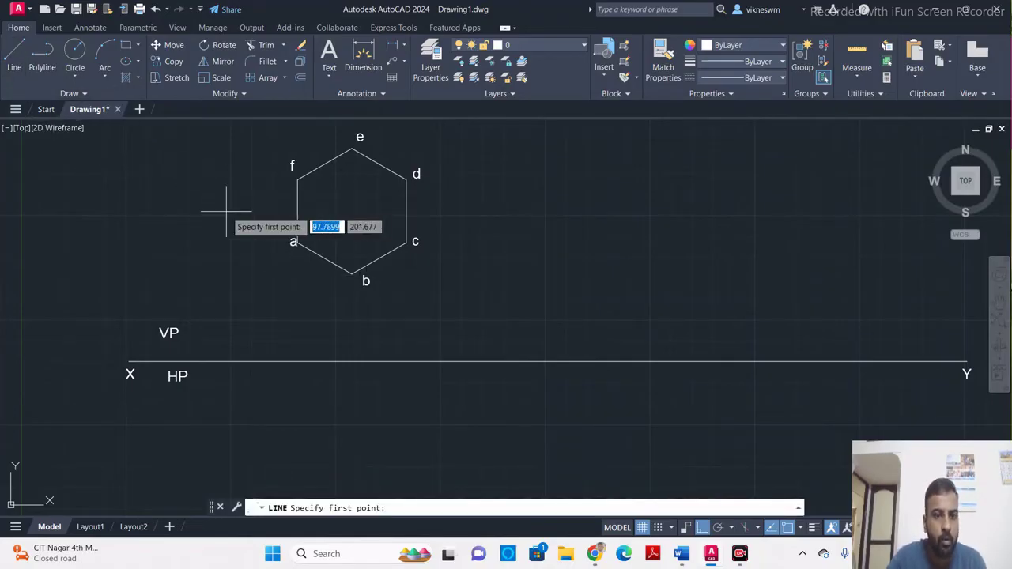
click(294, 241)
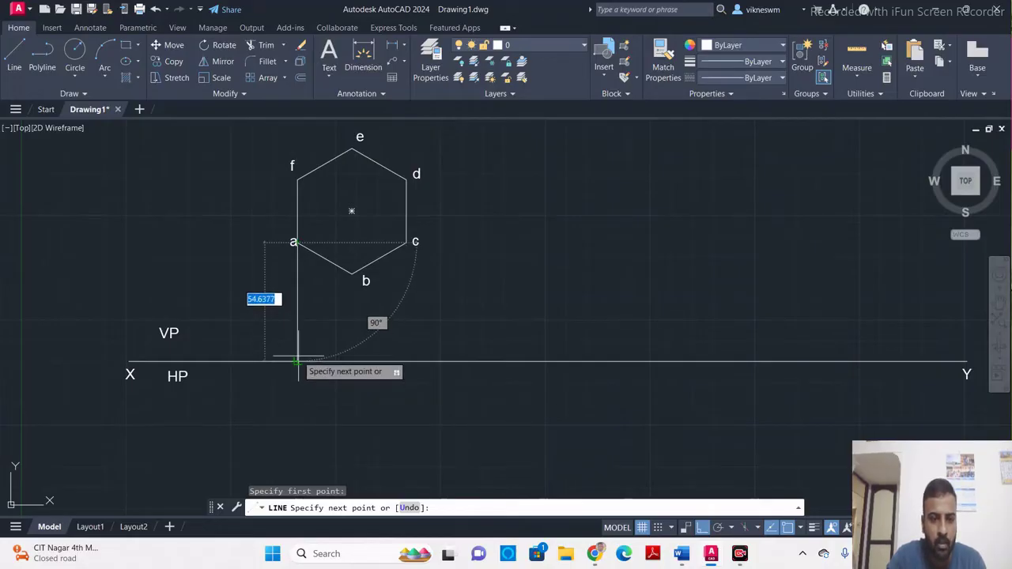
click(297, 361)
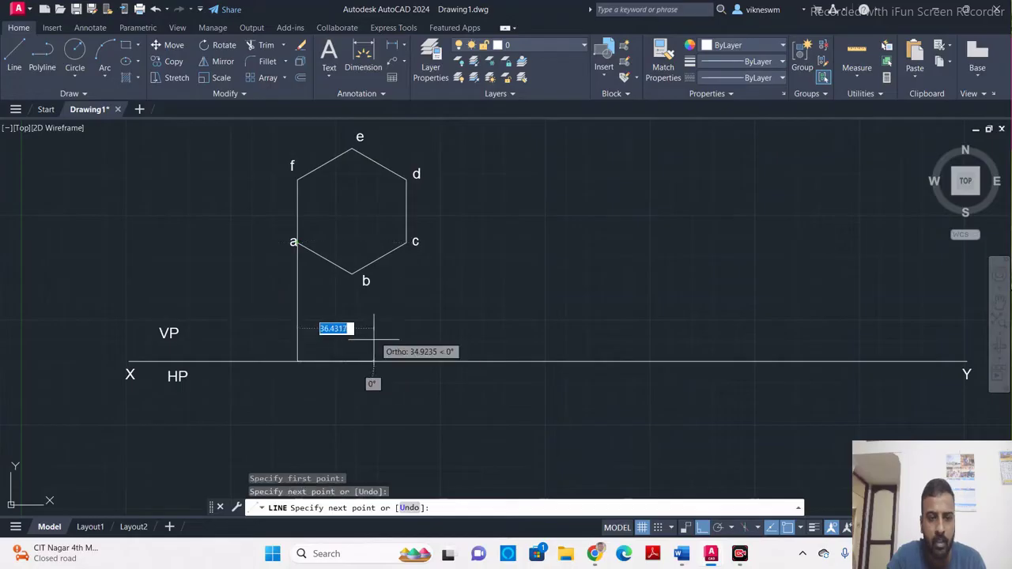
key(Escape)
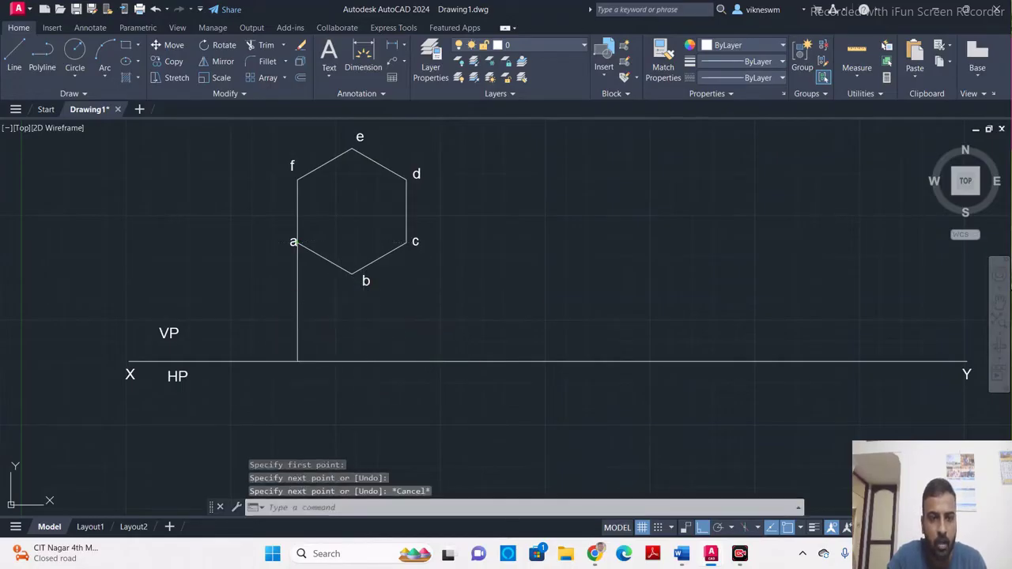
Step: Draw a vertical line from vertex e through vertex b down to the XY line
key(Return)
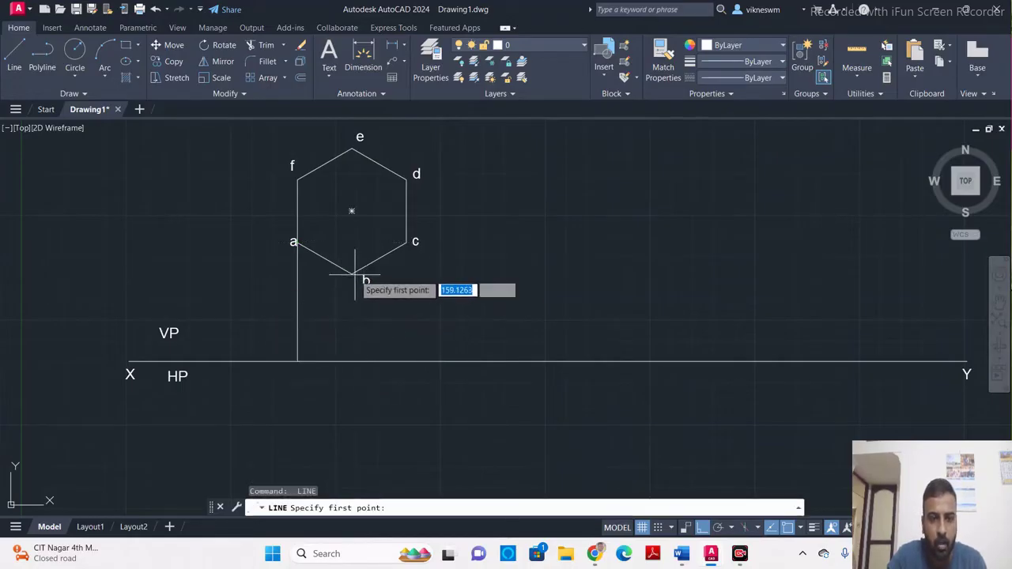
click(352, 151)
click(352, 273)
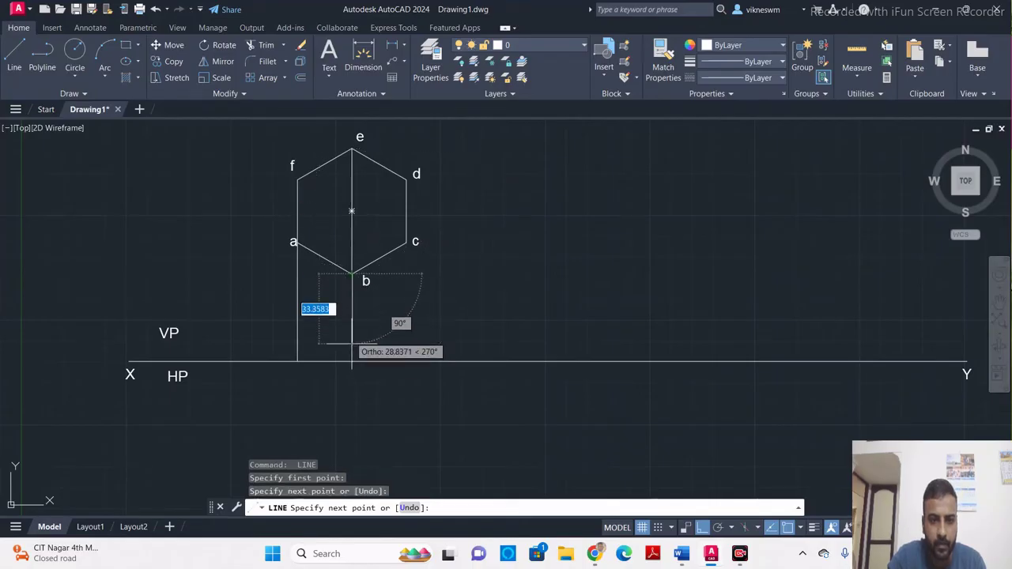
click(352, 362)
key(Return)
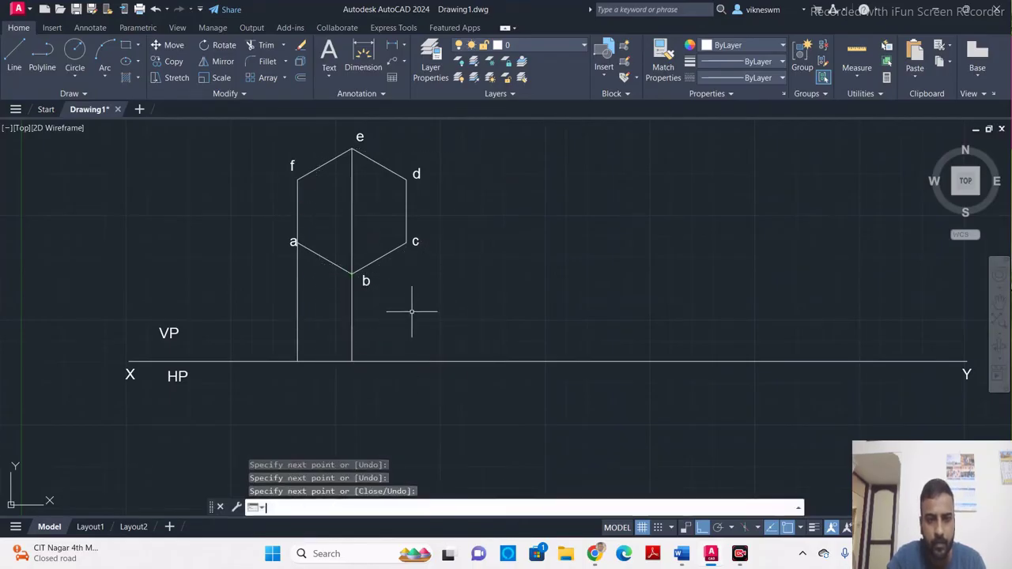
Step: Draw a vertical projector line from hexagon vertex c down to the XY line
key(Return)
click(406, 241)
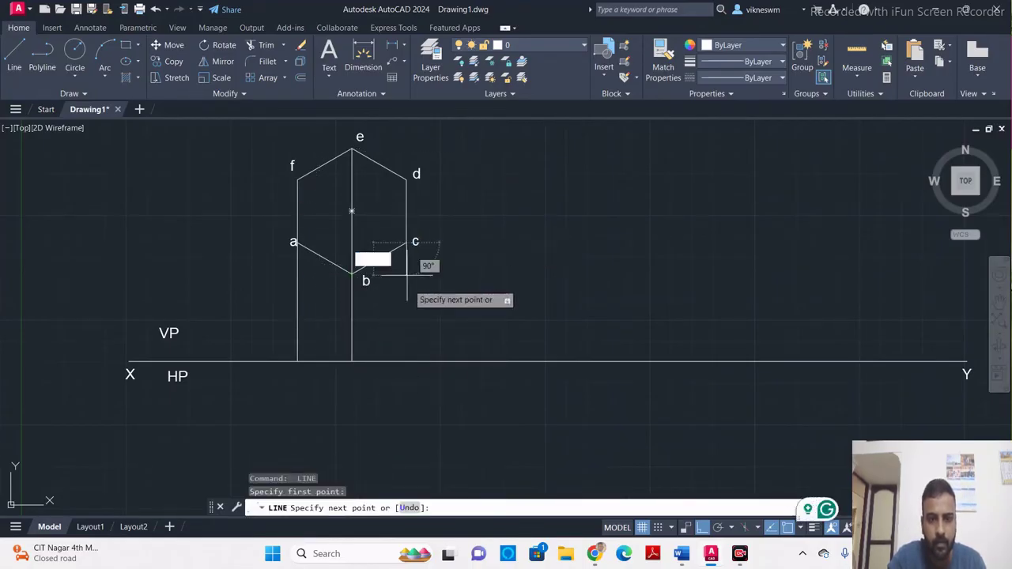
click(406, 361)
key(Escape)
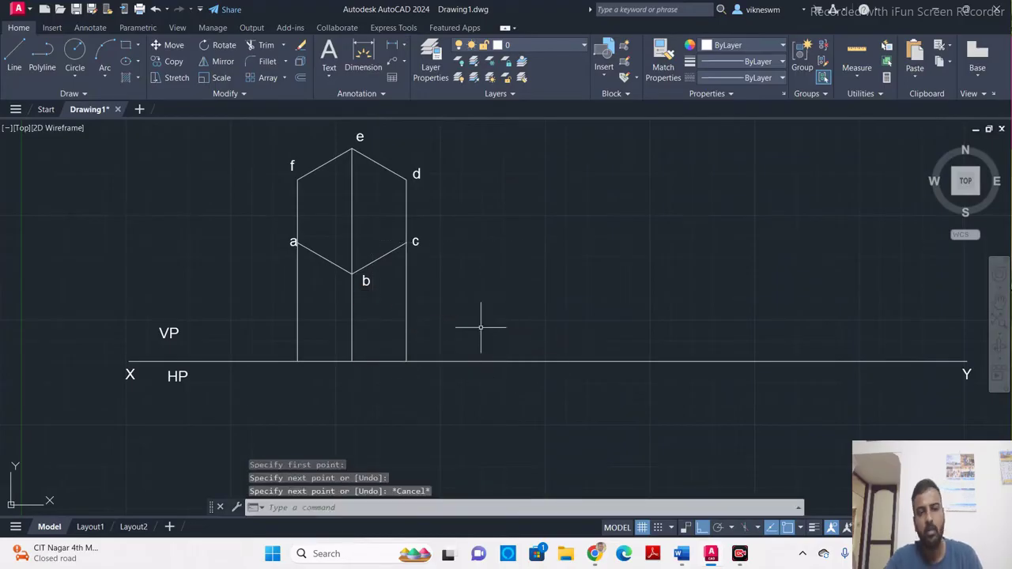
Step: Draw two separate horizontal lines along XY, joining the foot of projector a to b and b to c
middle_drag(420, 244, 373, 237)
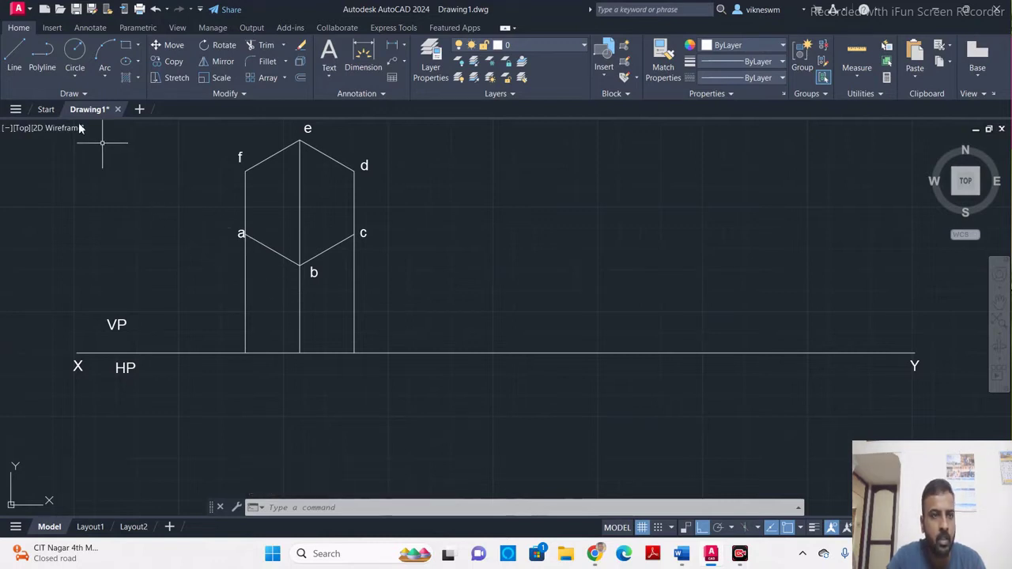
click(14, 59)
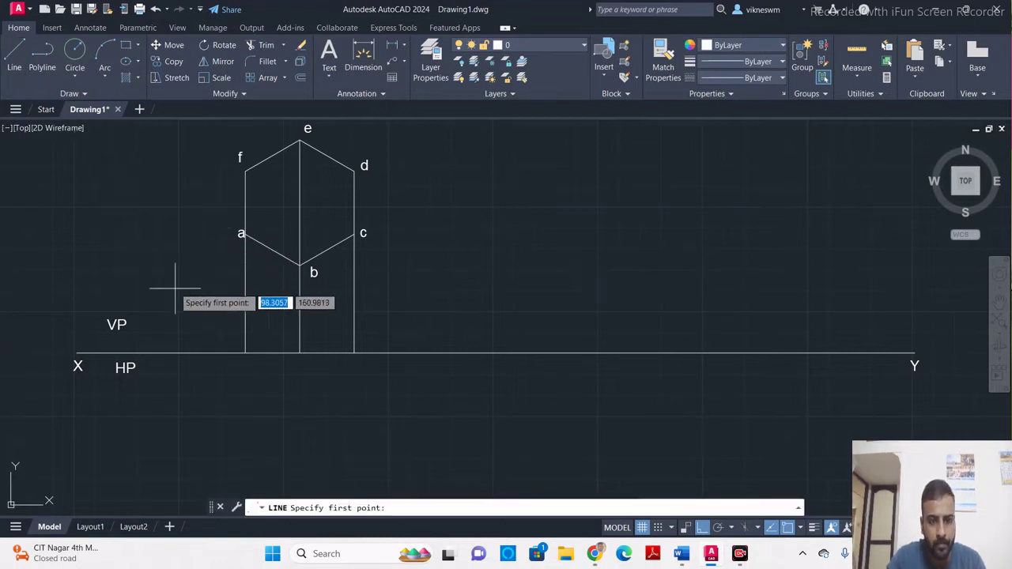
click(245, 352)
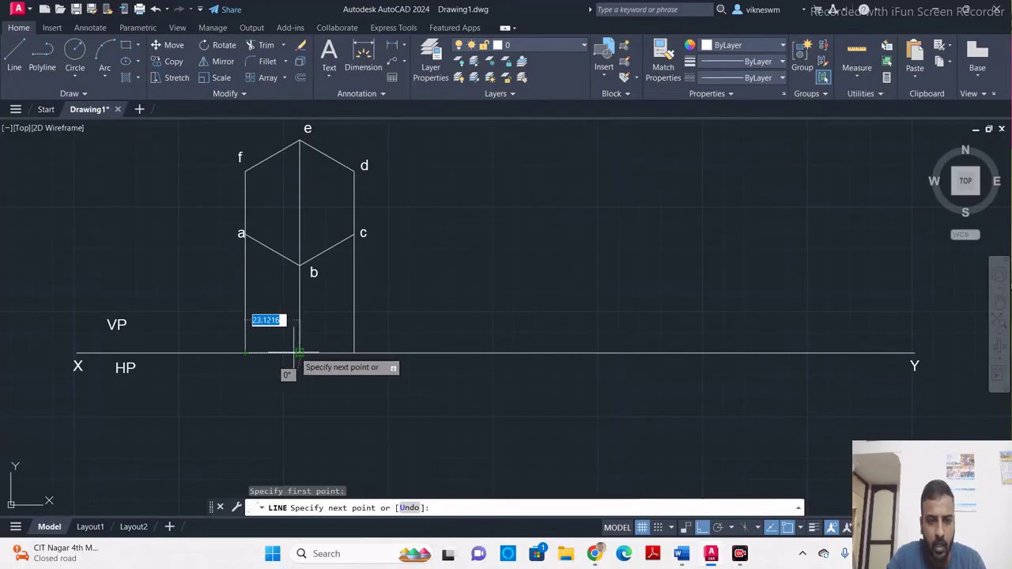
click(300, 353)
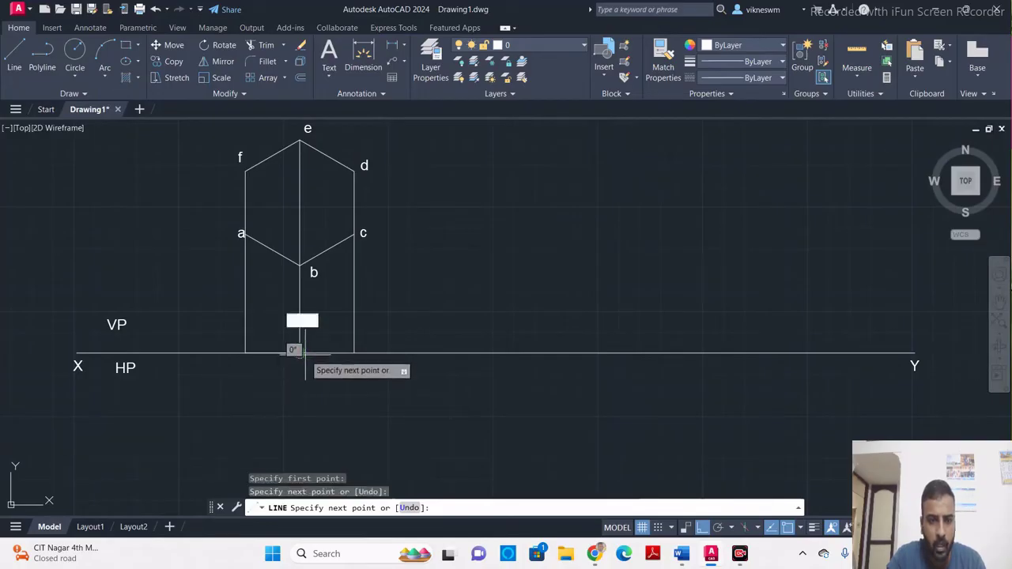
key(Return)
text(l)
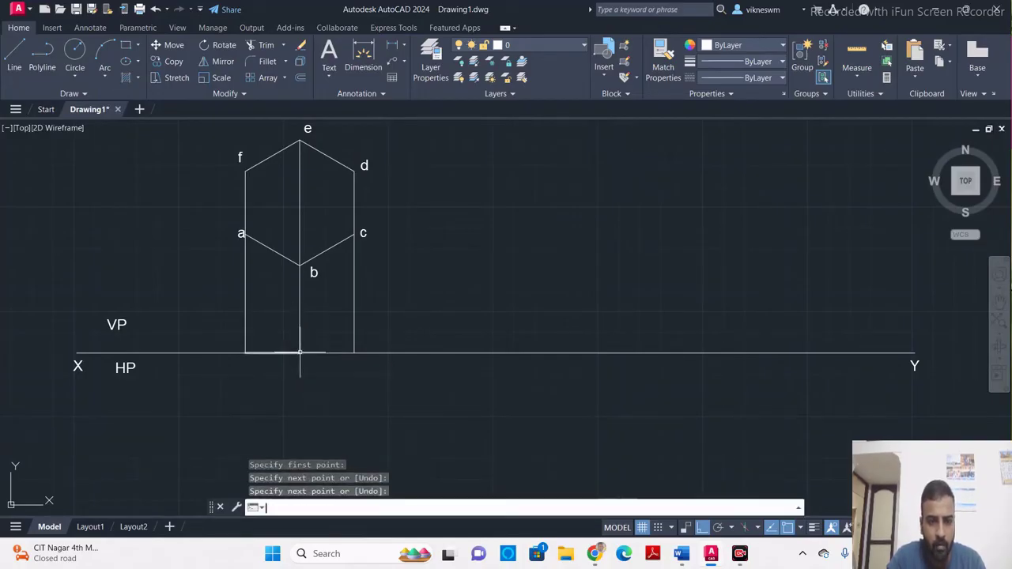
key(Return)
click(300, 352)
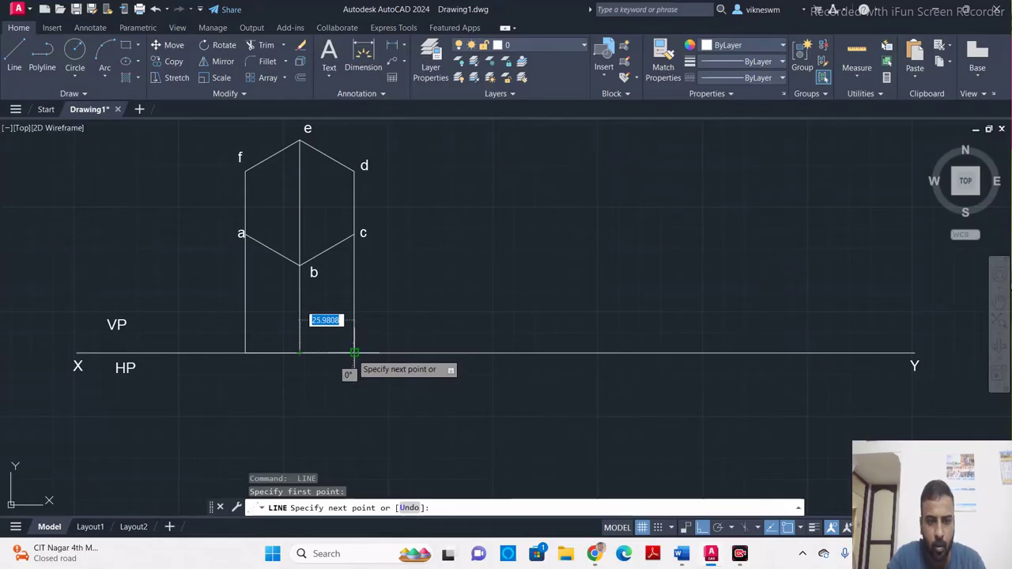
click(354, 353)
key(Escape)
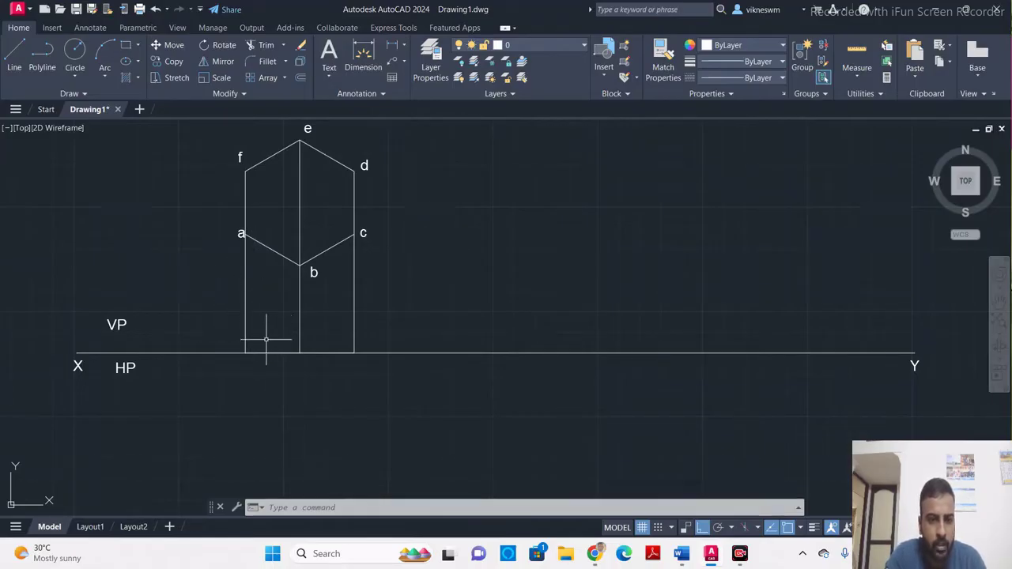
Step: Copy the label a to just below the foot of the leftmost projector and change its text to f(a')
click(240, 233)
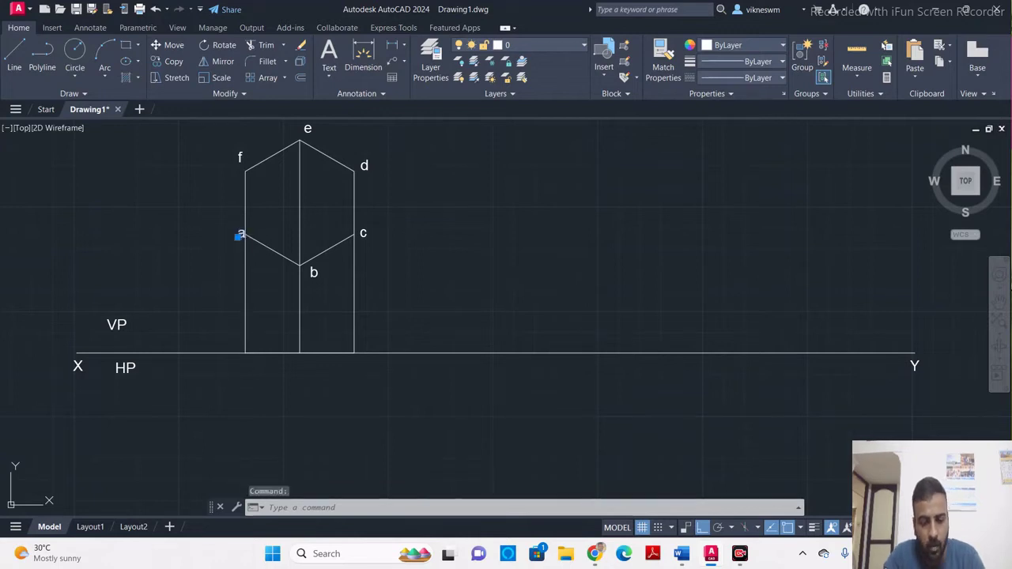
key(ctrl+c)
key(ctrl+v)
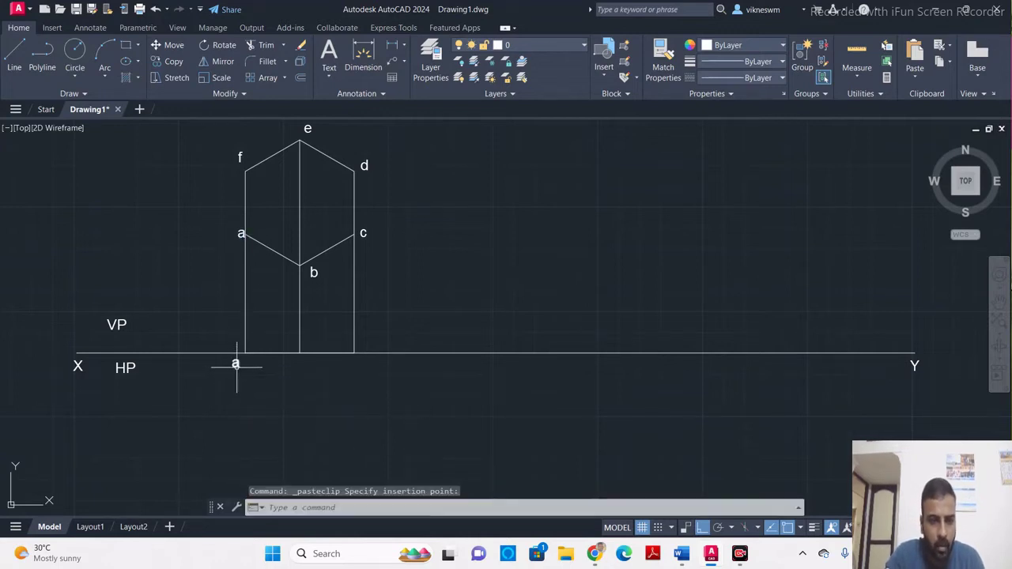
click(237, 364)
double_click(235, 364)
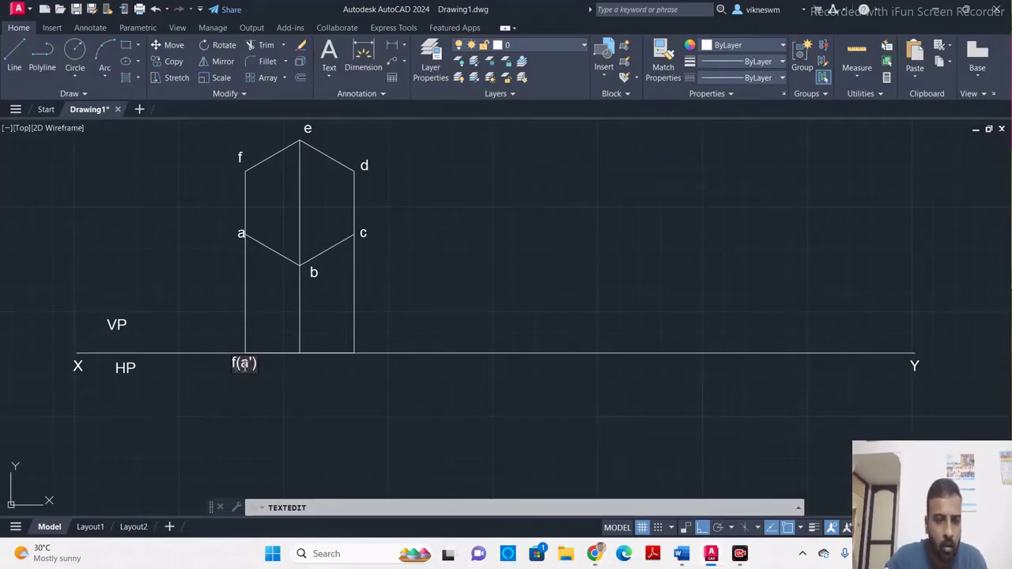
click(300, 371)
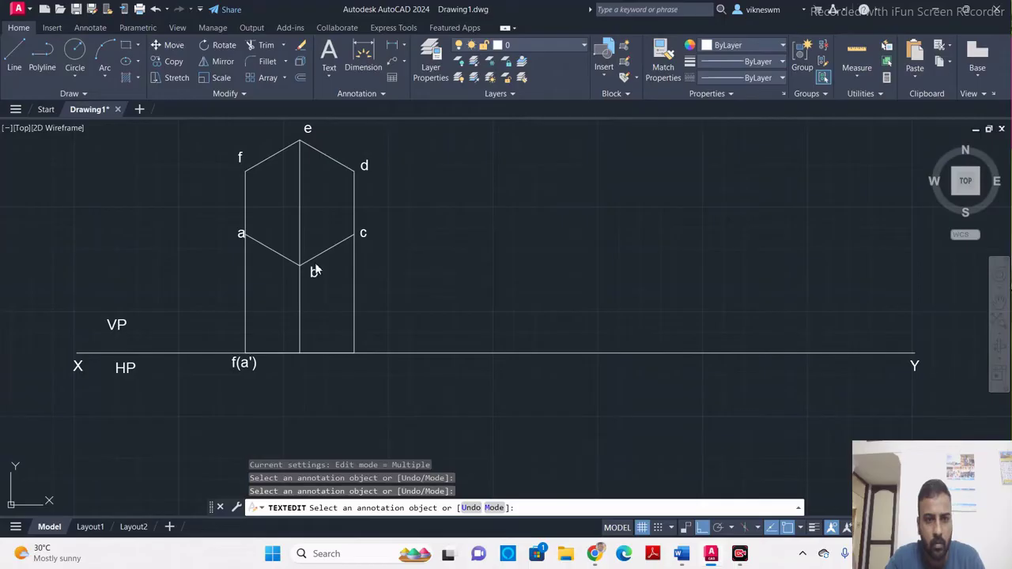
key(Escape)
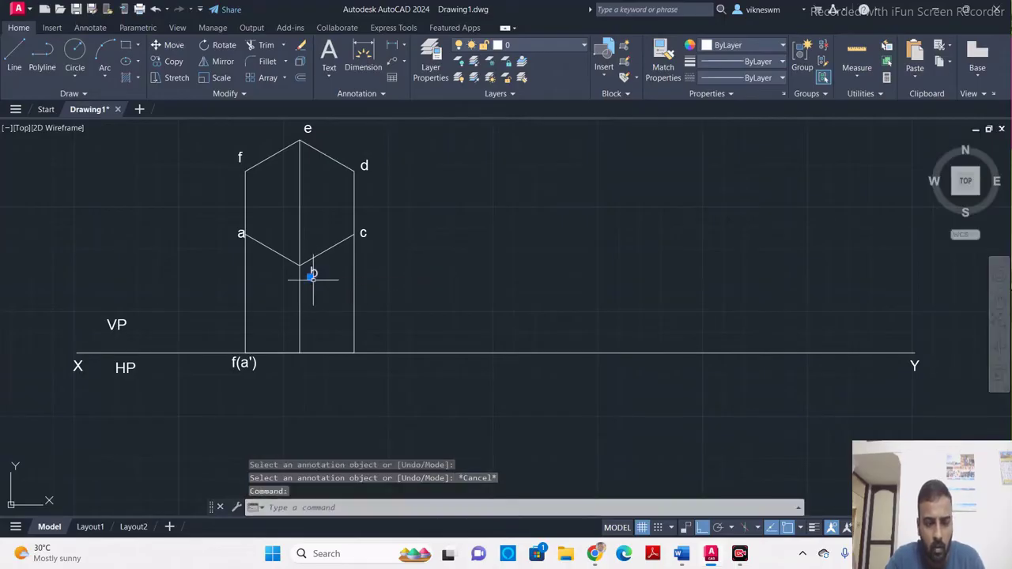
Step: Copy the label b to just below the foot of the middle projector on the XY line
key(ctrl+c)
key(ctrl+v)
click(298, 367)
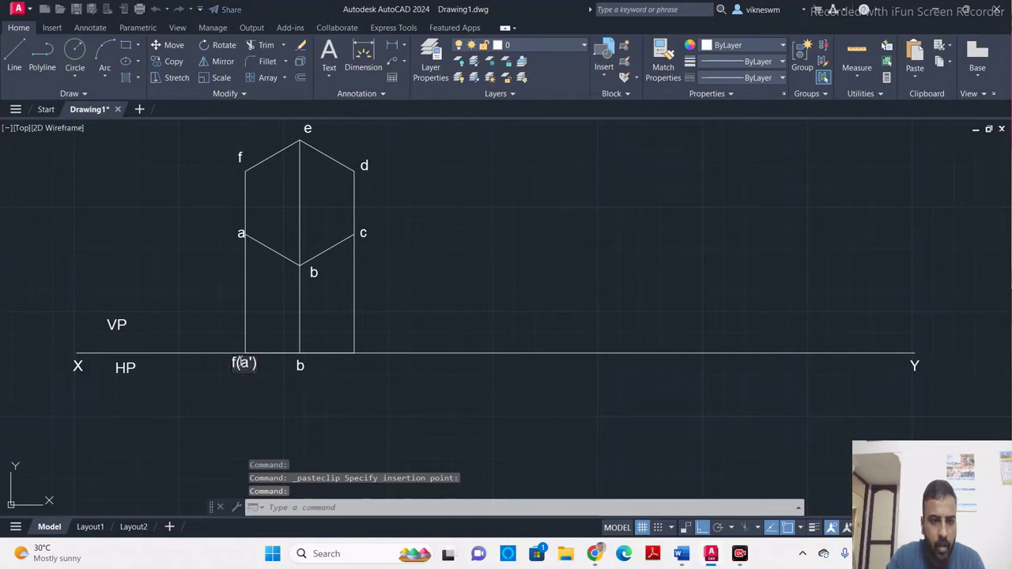
Step: Correct the leftmost label below XY to f'(a') and change the copied label b to e'(b')
double_click(233, 363)
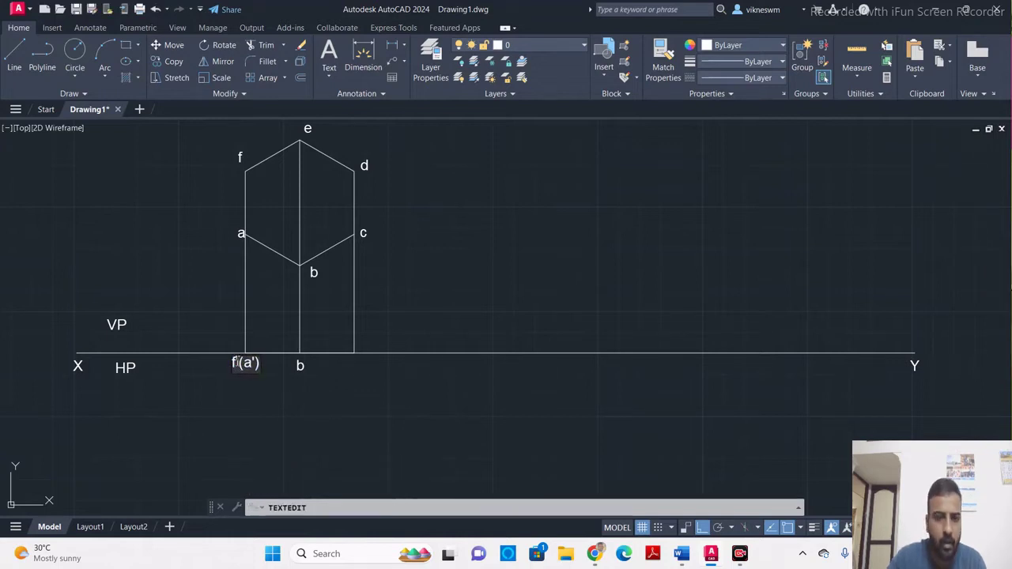
click(291, 381)
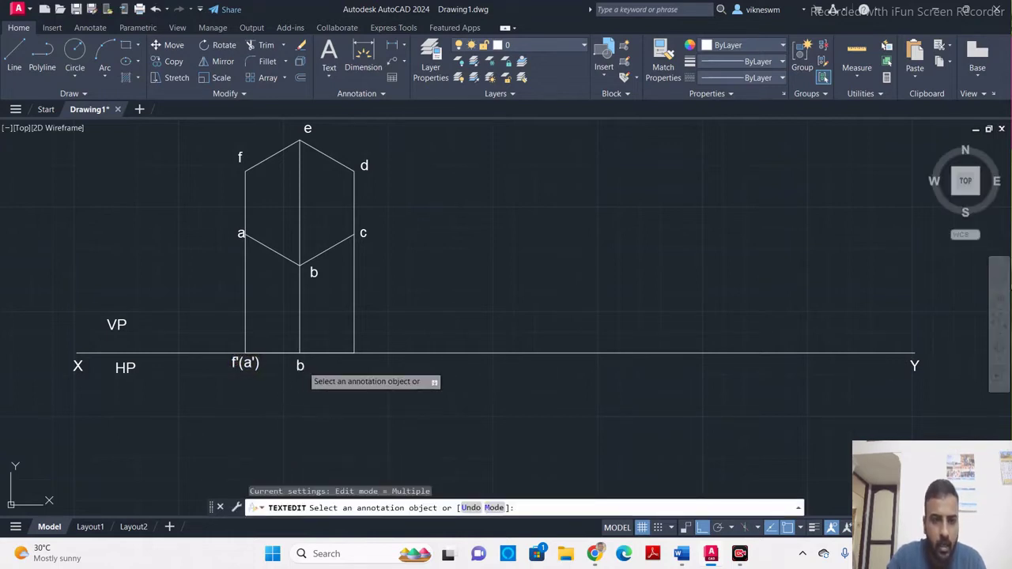
click(301, 367)
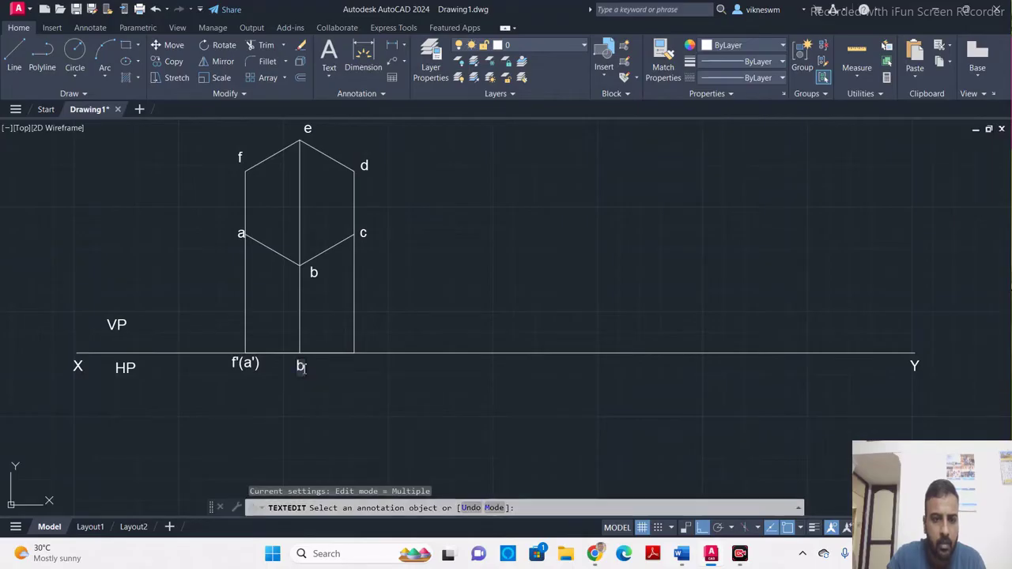
text('(b)
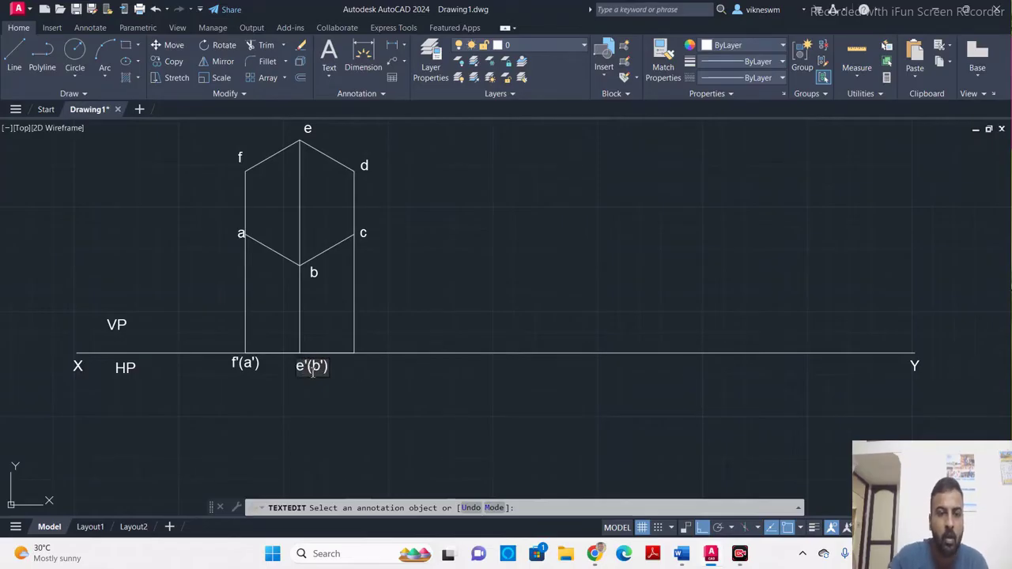
click(373, 380)
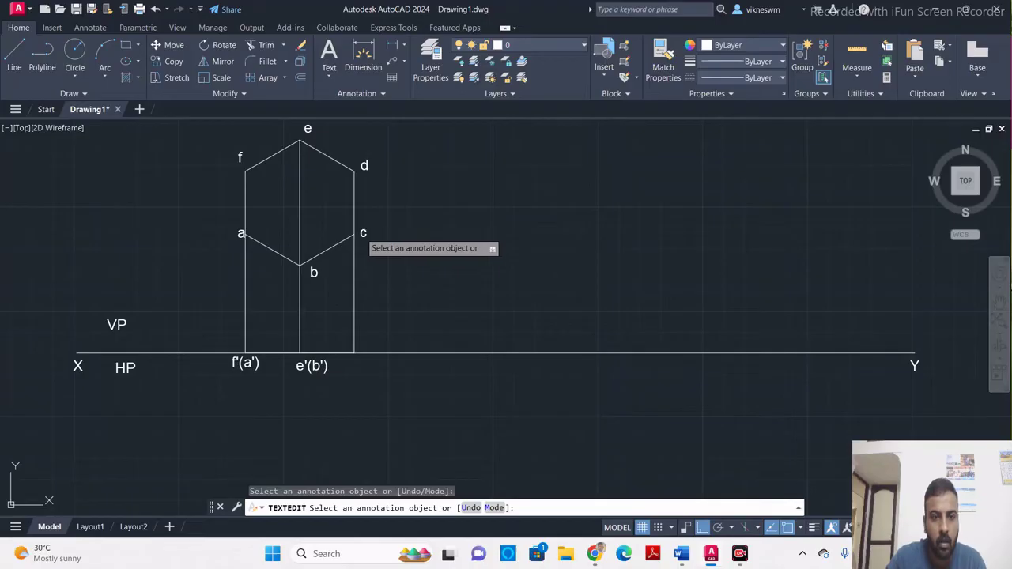
key(Escape)
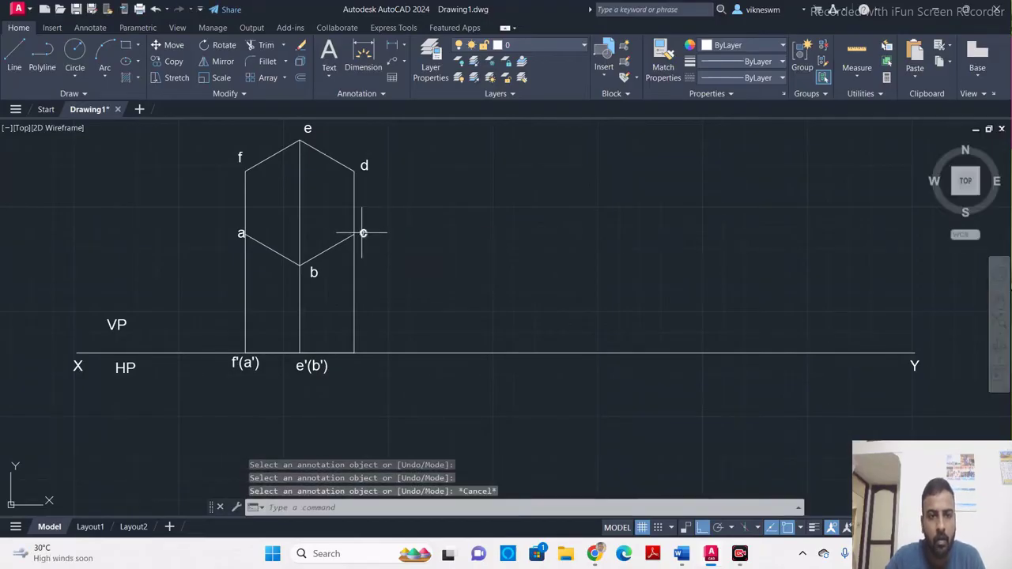
Step: Copy the label c to just below the foot of the rightmost projector and change its text to d'(c')
key(ctrl+c)
key(ctrl+v)
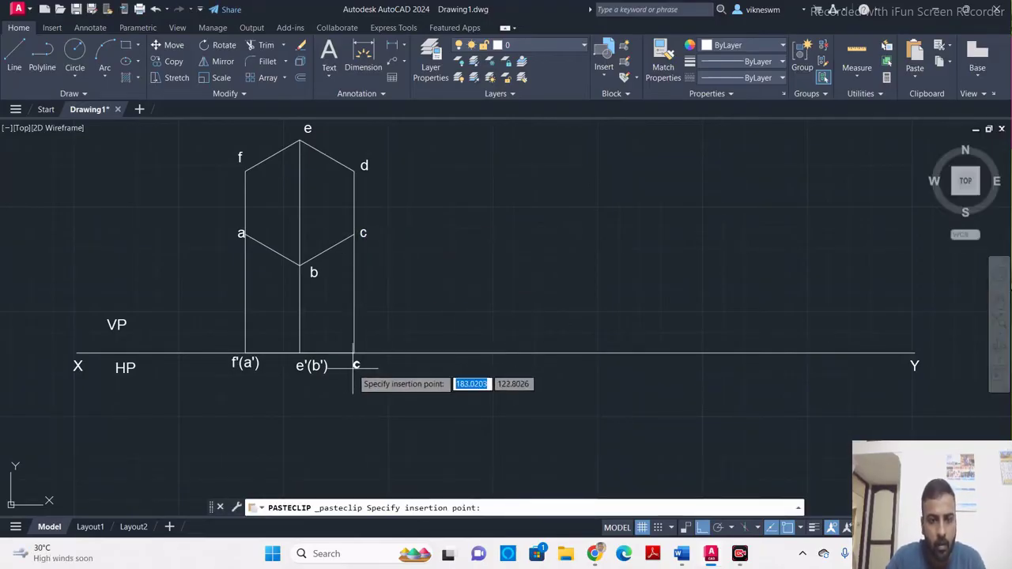
click(354, 368)
double_click(355, 368)
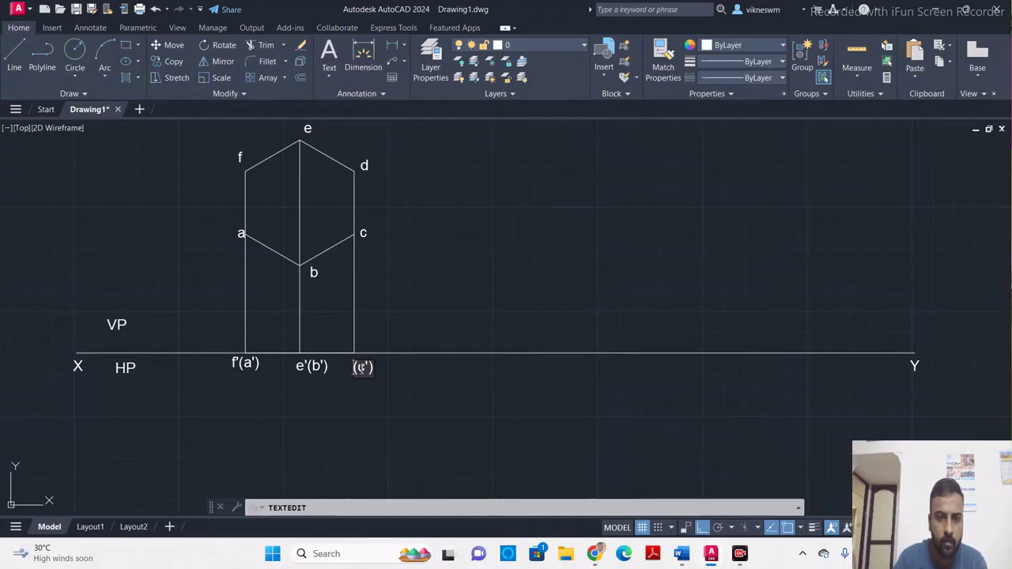
click(385, 378)
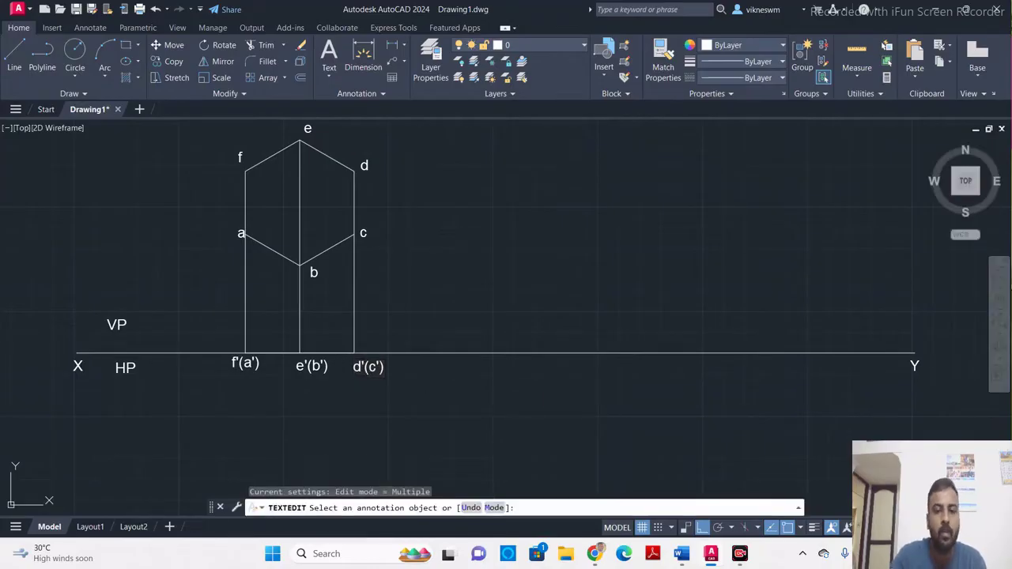
middle_drag(421, 262, 400, 299)
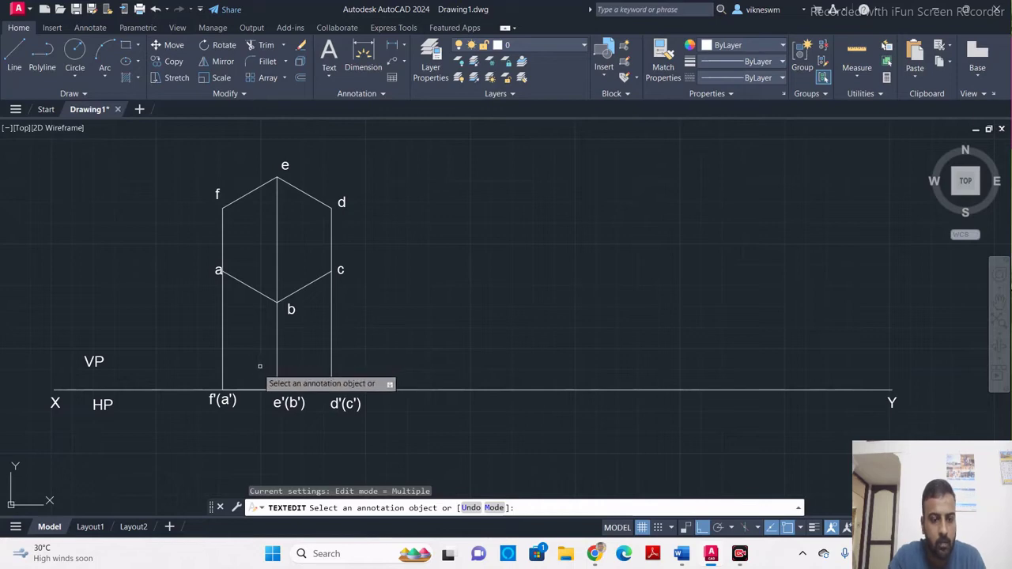
key(Escape)
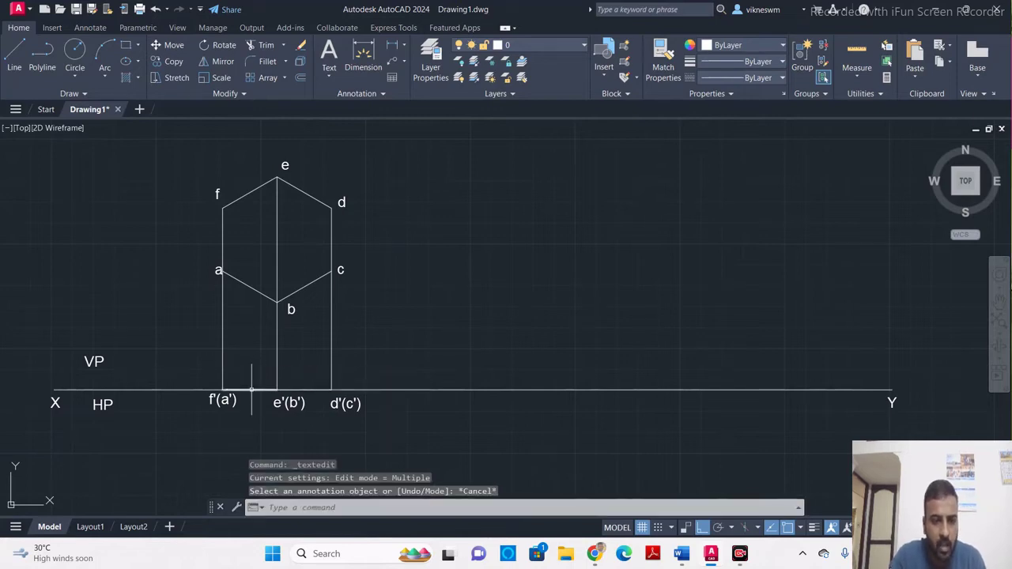
Step: Set both line segments between f'(a') and d'(c') on XY to 0.30 mm lineweight and yellow colour 248,215,49
click(251, 388)
click(304, 389)
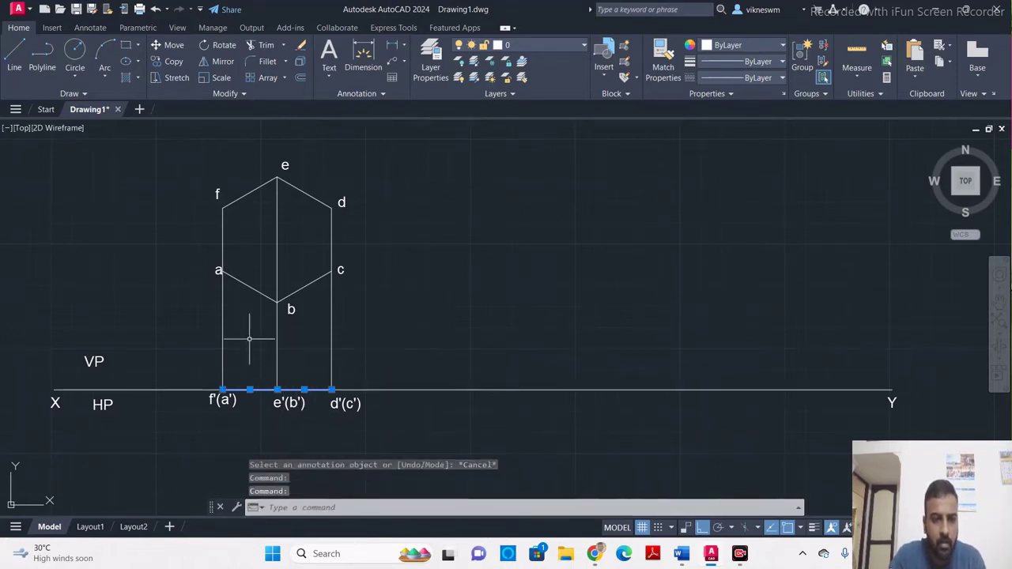
middle_drag(427, 309, 442, 283)
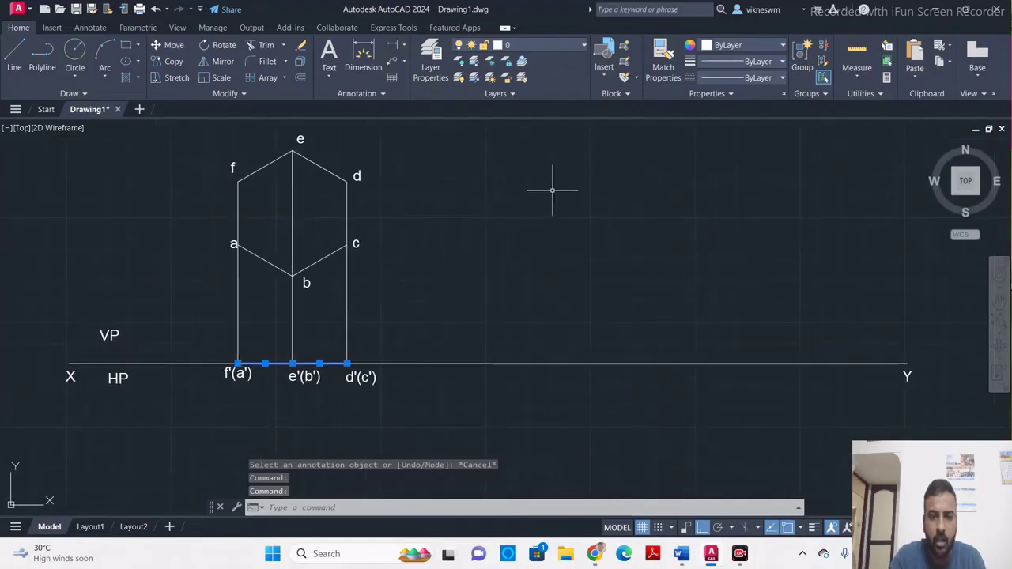
click(762, 61)
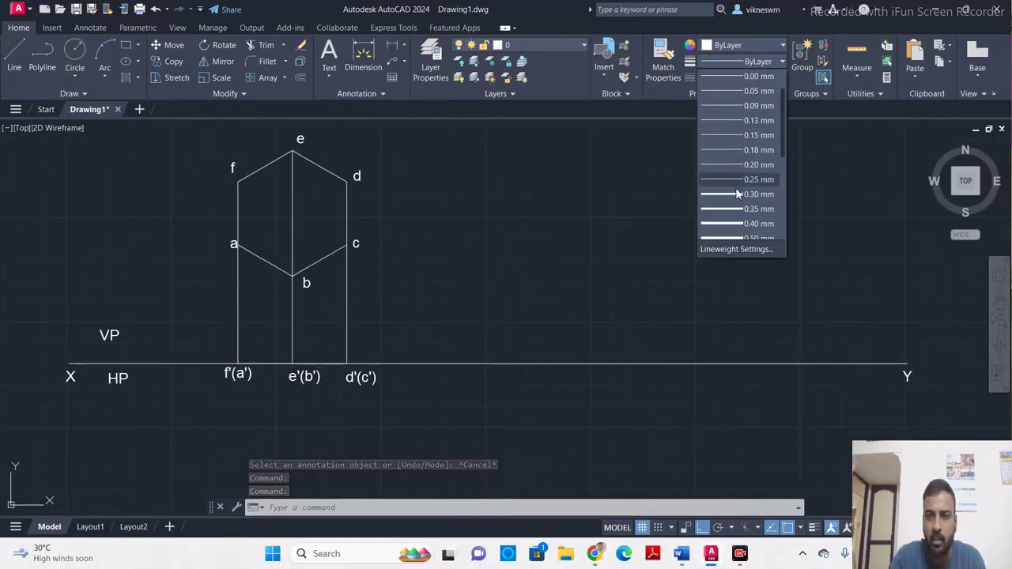
click(735, 194)
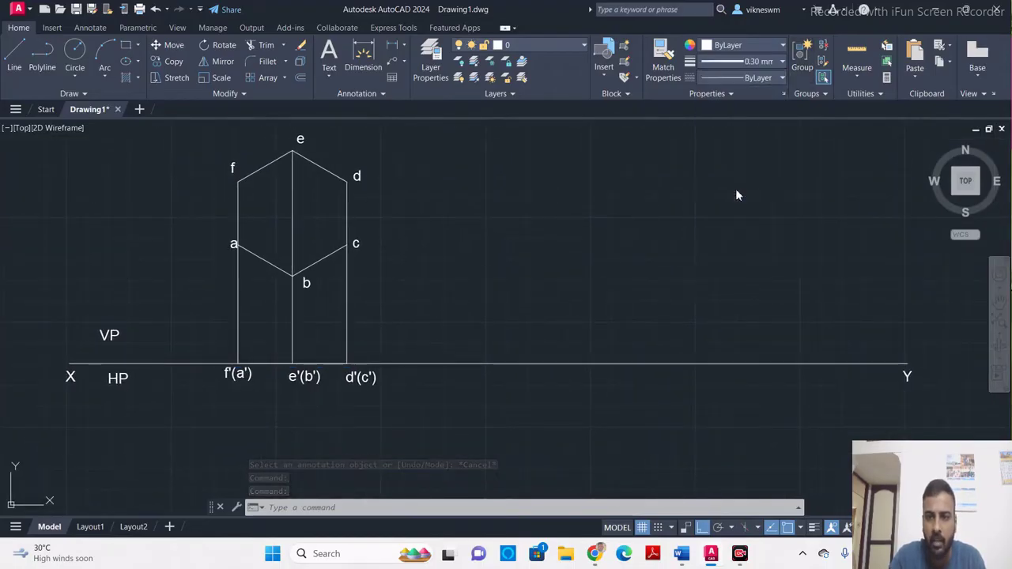
click(775, 44)
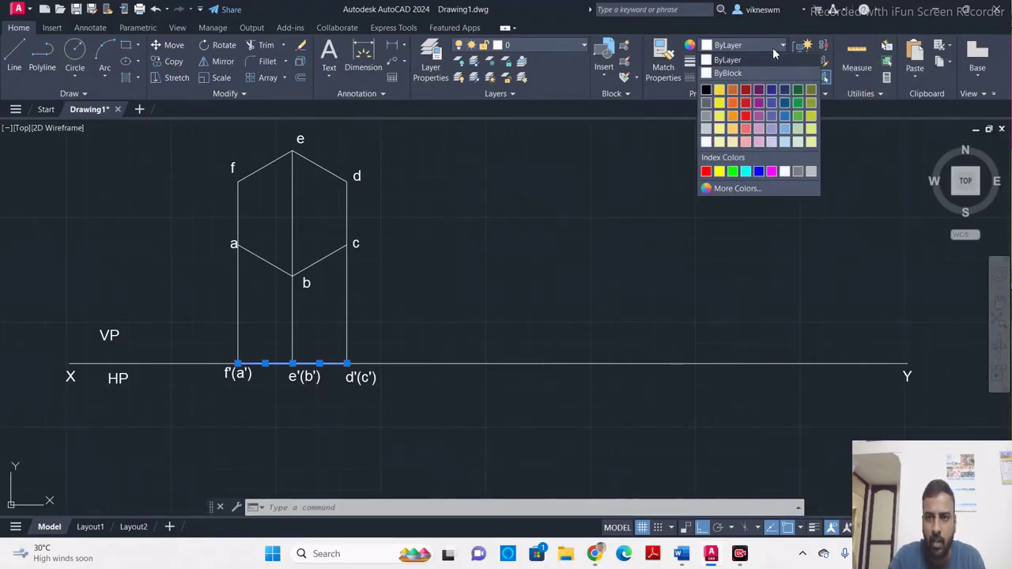
click(719, 90)
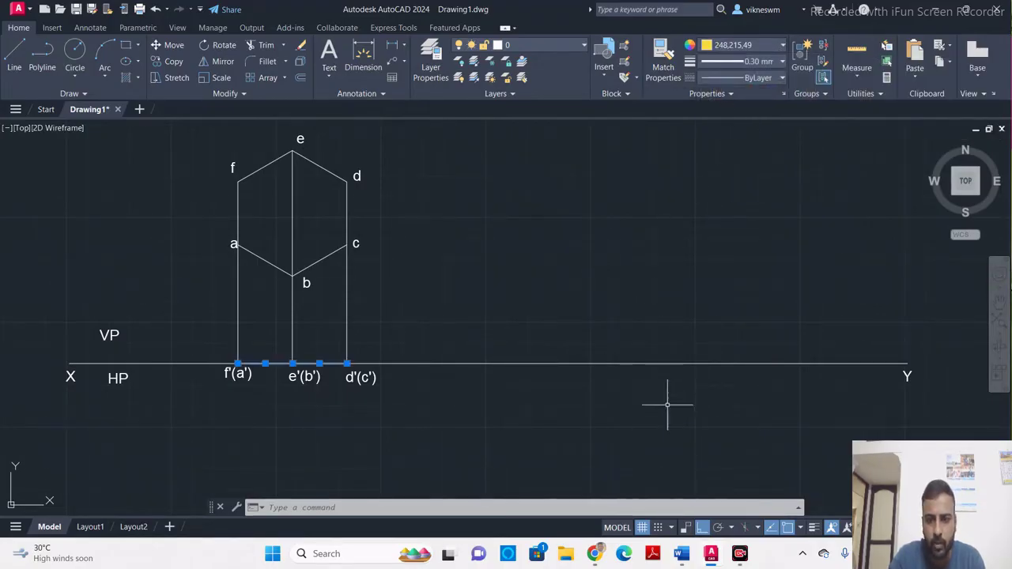
Step: Turn on the lineweight display and clear the selection of the two segments
click(814, 528)
click(424, 296)
key(Escape)
key(Escape)
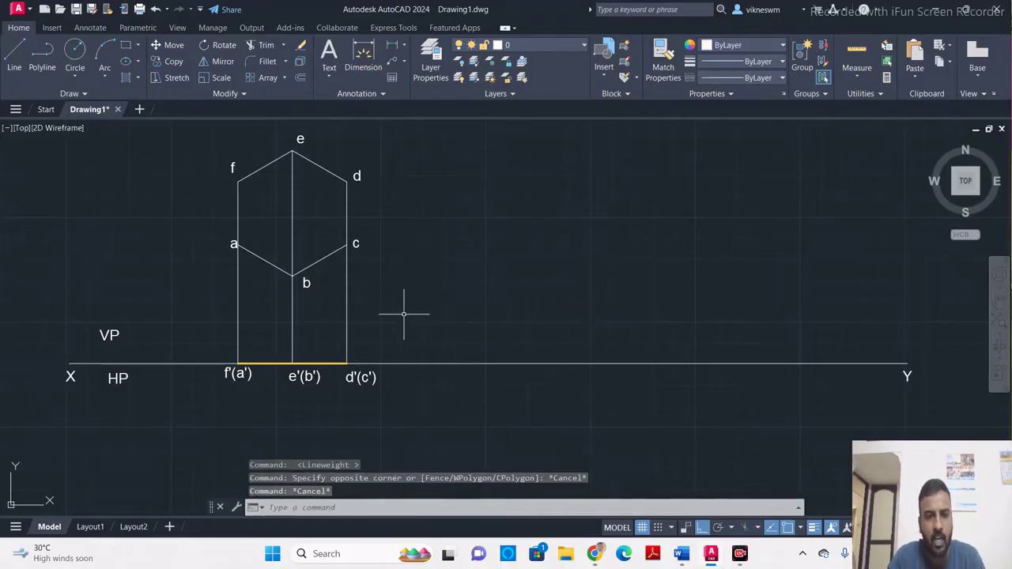
Step: Review the hexagonal plate problem statement in the Word document and return to the AutoCAD drawing
click(682, 555)
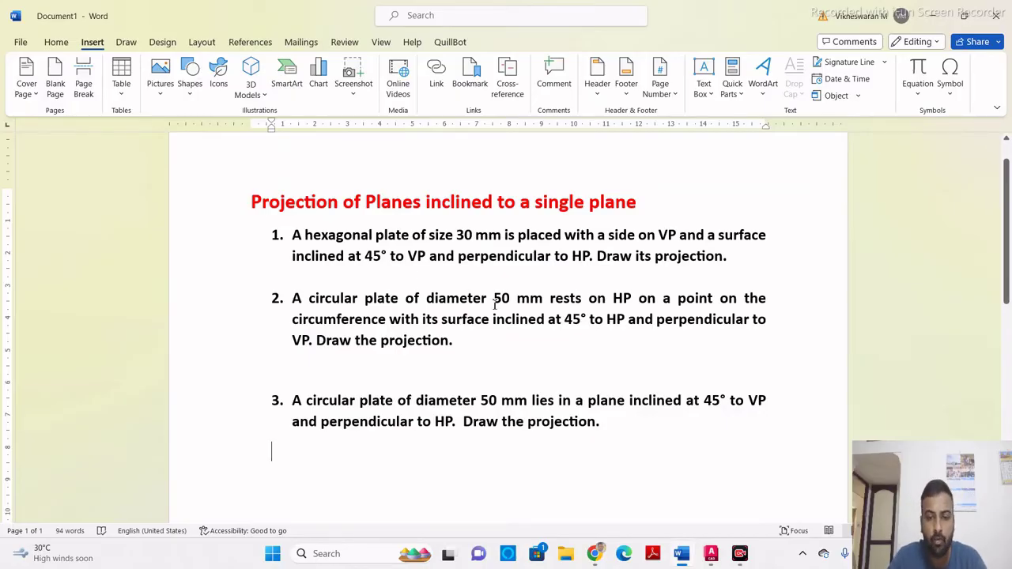
click(684, 553)
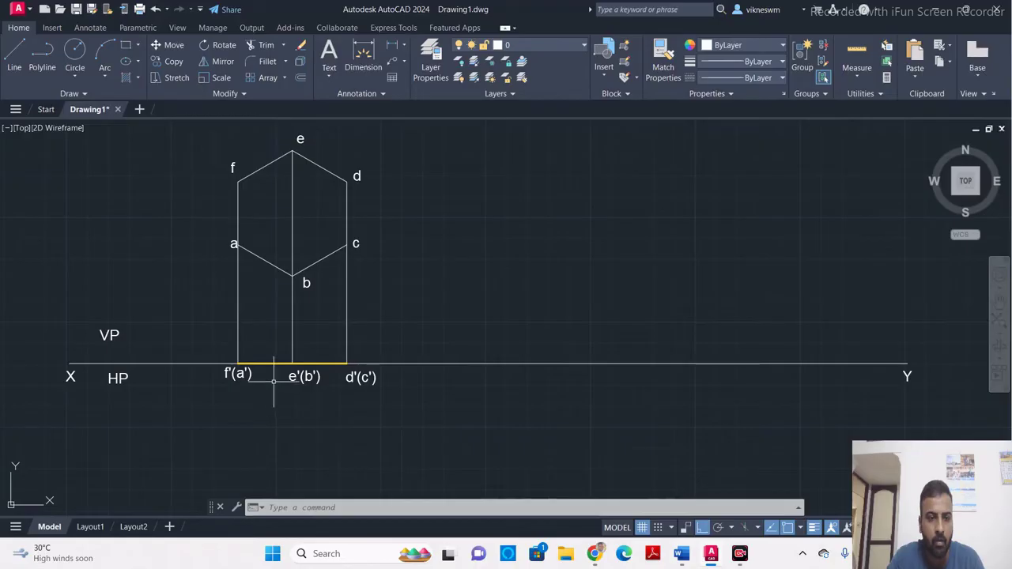
click(218, 353)
click(413, 407)
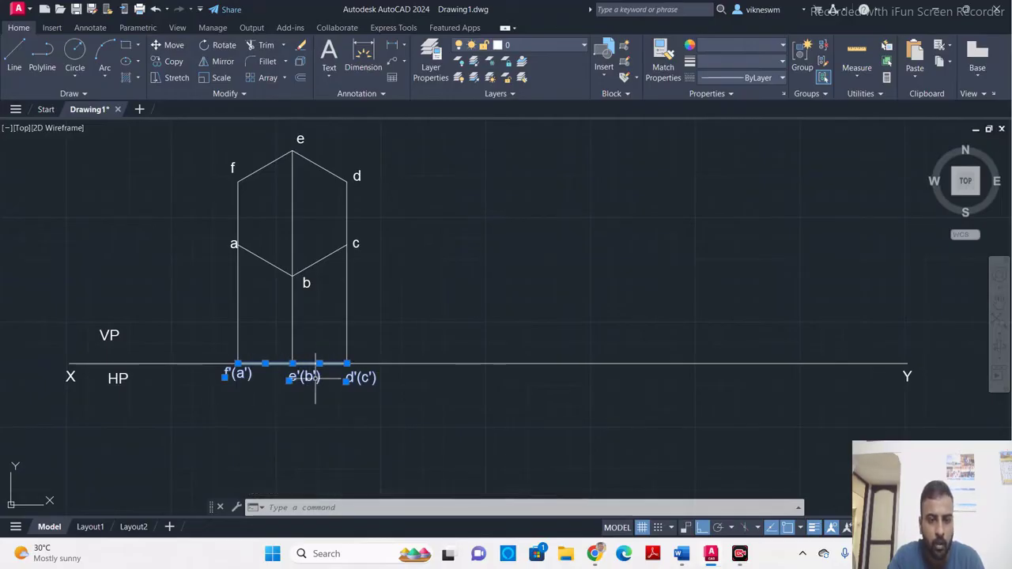
click(170, 62)
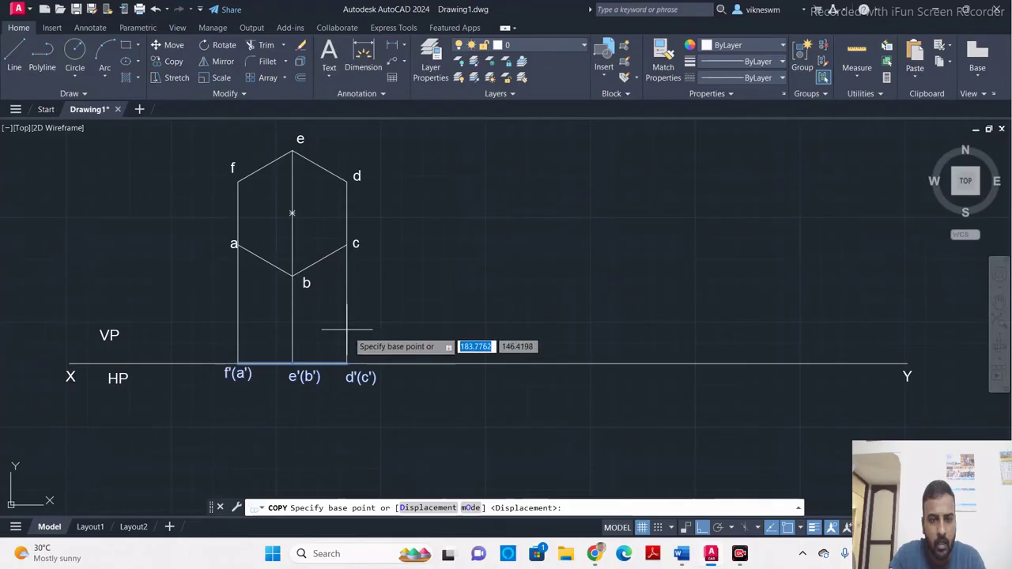
click(346, 362)
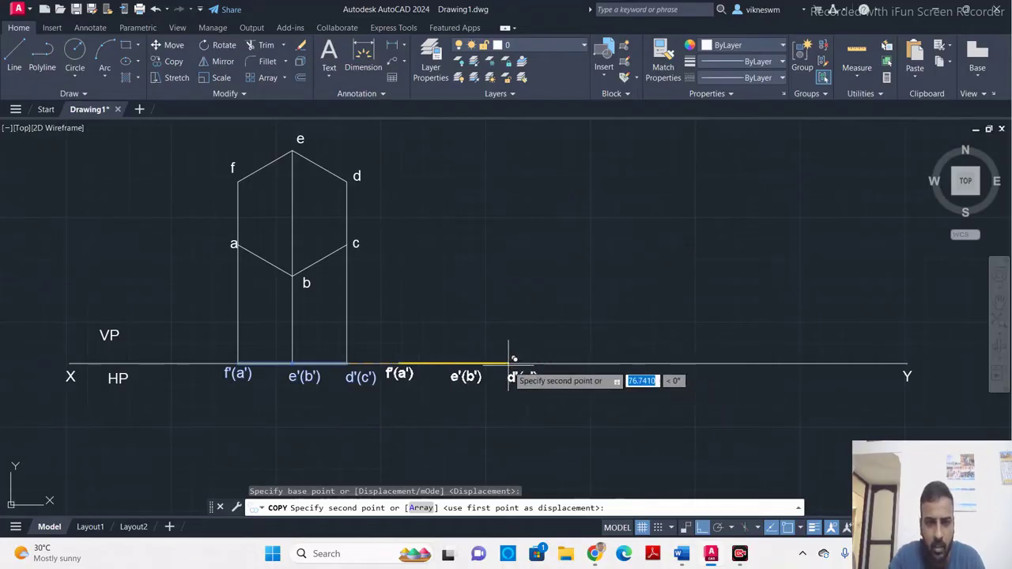
key(Escape)
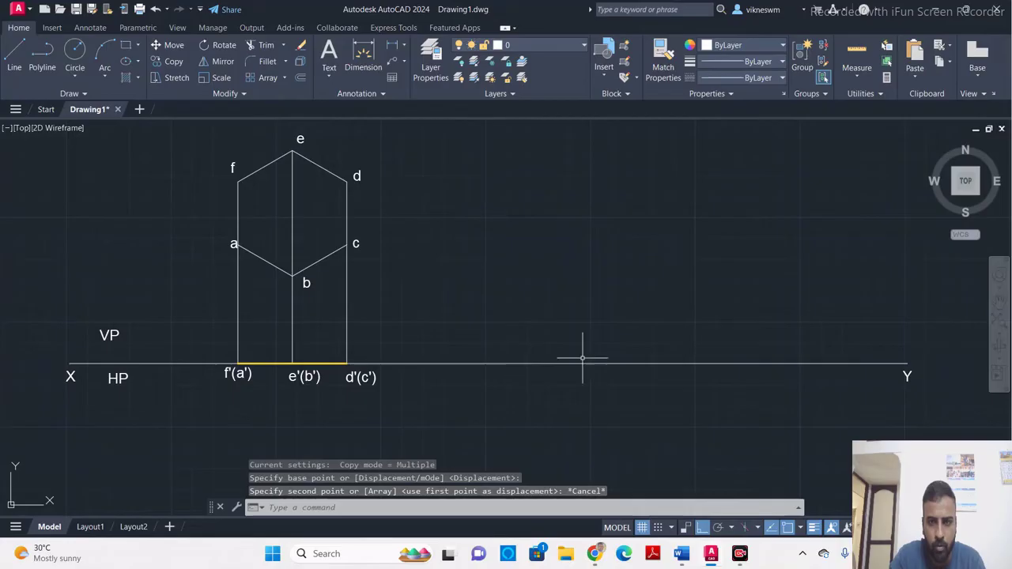
click(877, 99)
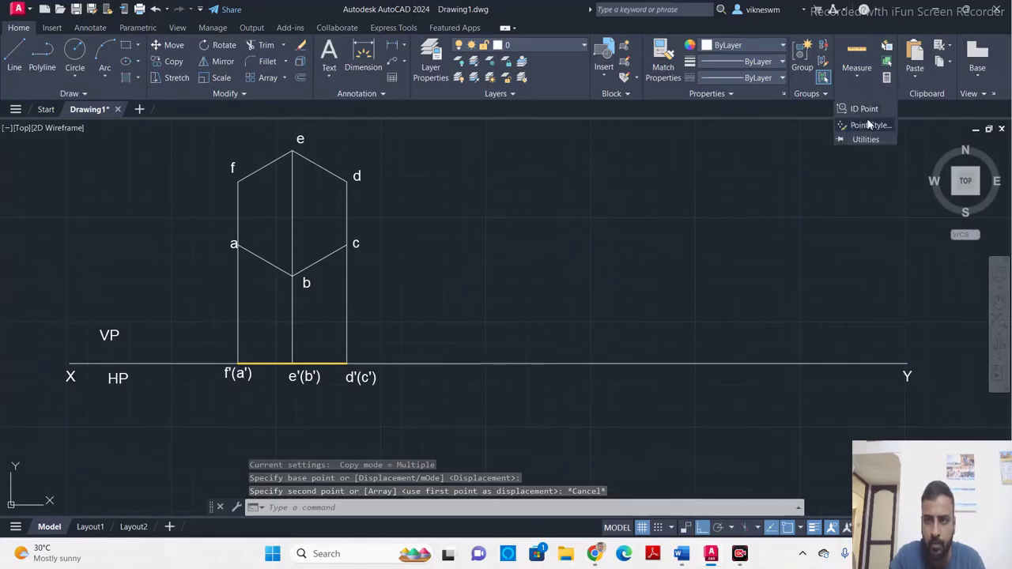
click(743, 147)
key(Escape)
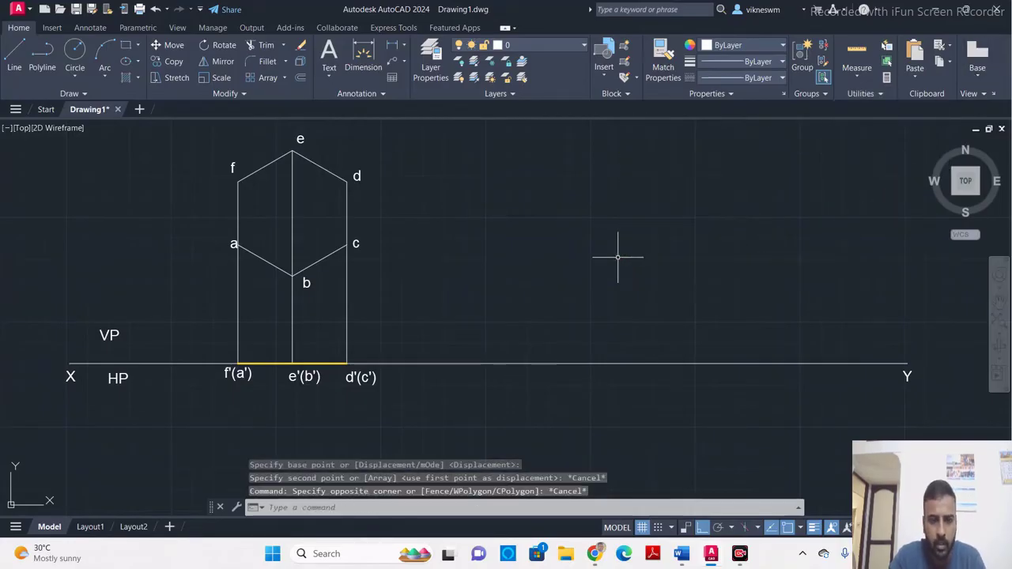
Step: Place a point on the XY line at the foot of each projector: e'(b'), d'(c') and f'(a')
text(po)
key(Return)
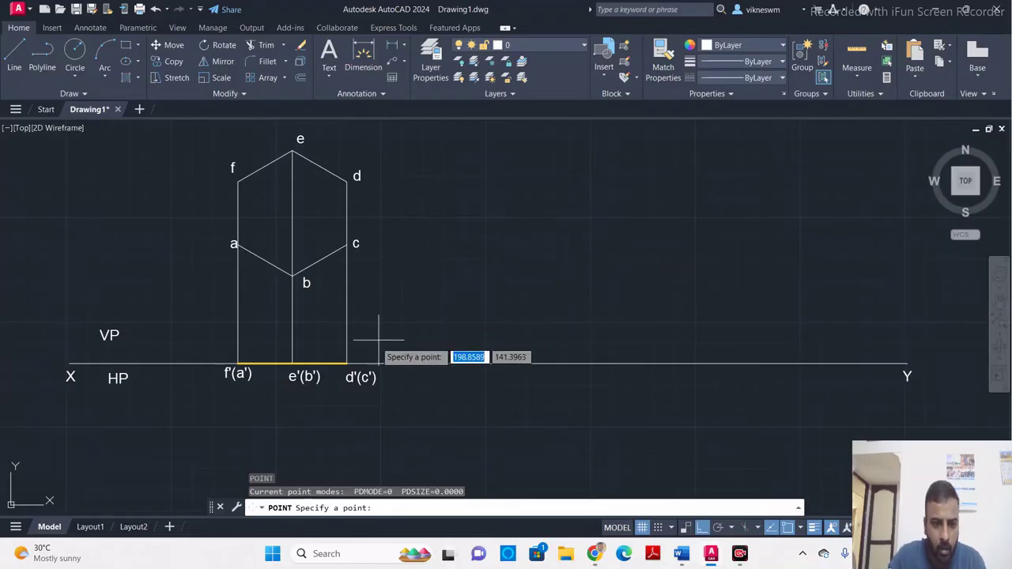
click(291, 365)
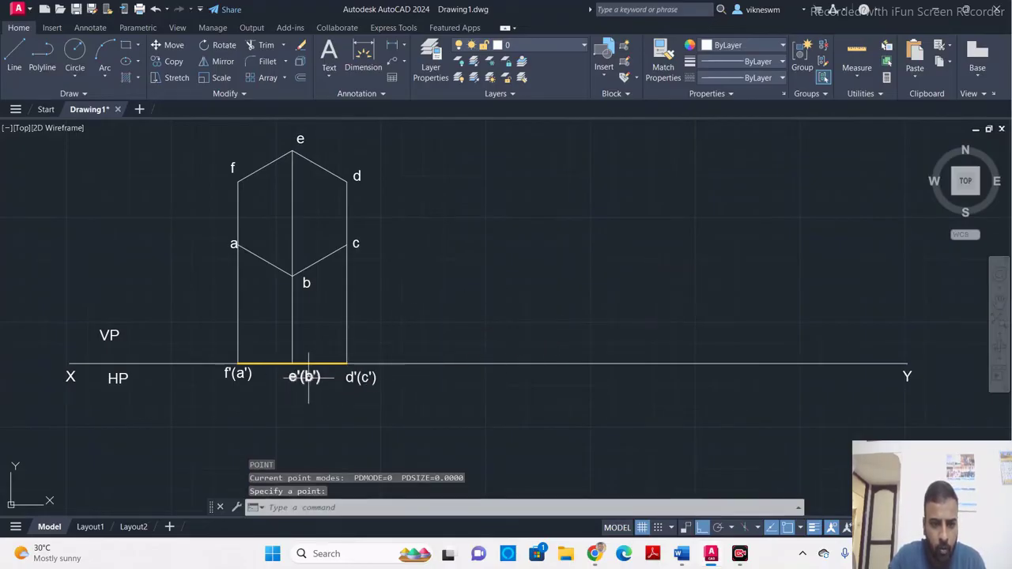
text(po)
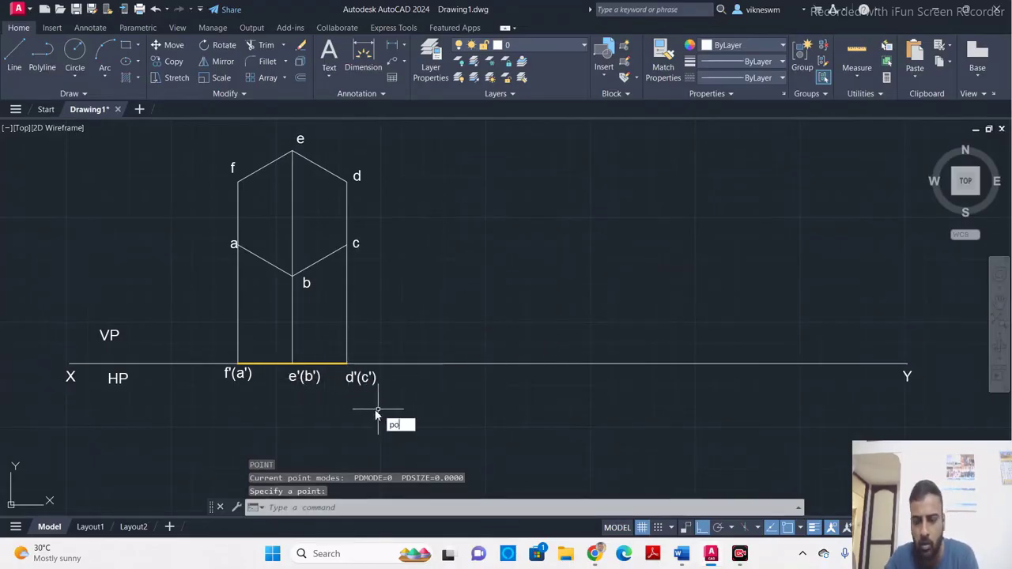
key(Return)
click(346, 365)
text(po)
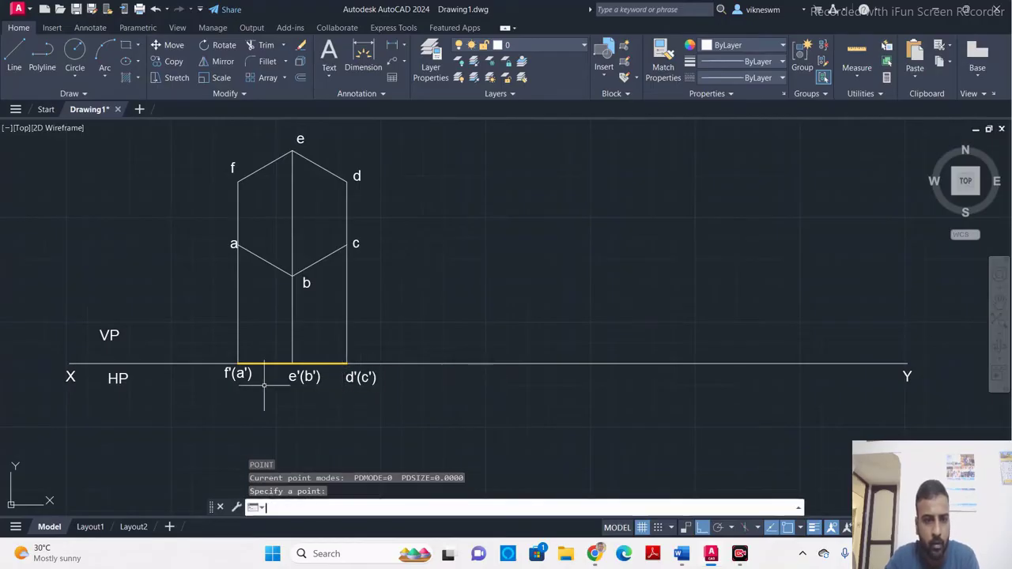
key(Return)
click(238, 365)
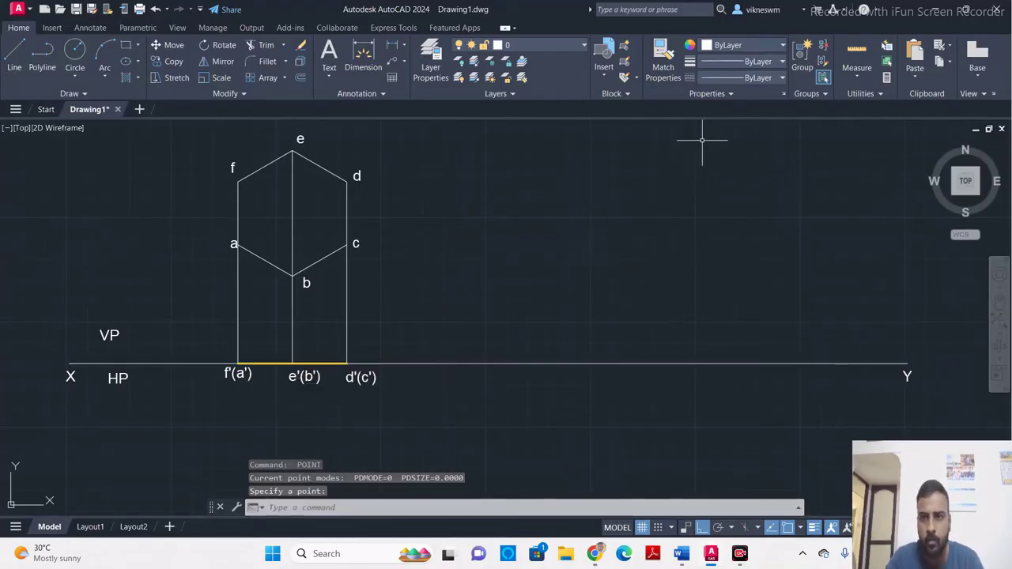
Step: Set the point style to a circle with a cross, sized at 5 in absolute units
click(843, 92)
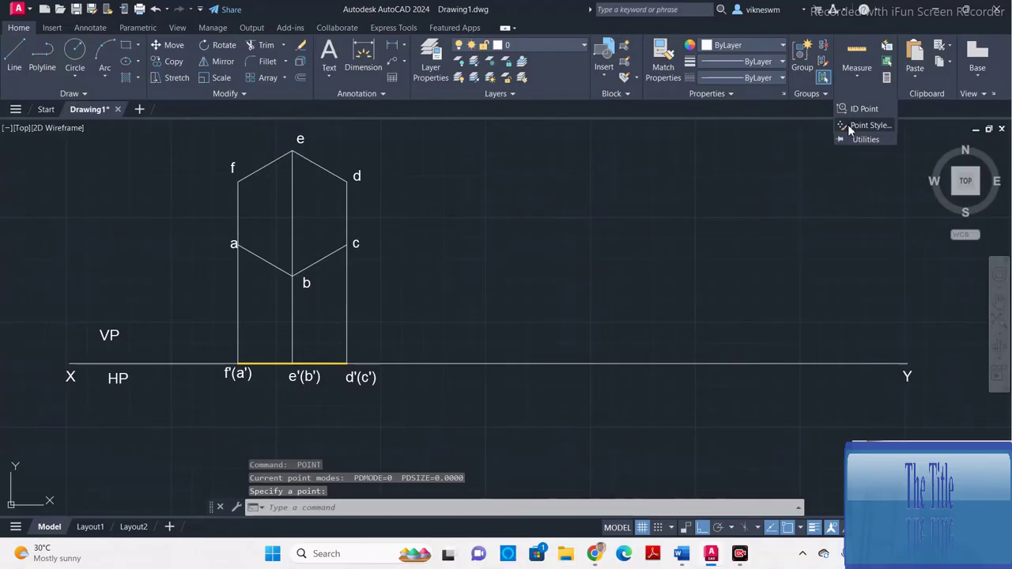
click(852, 125)
click(540, 214)
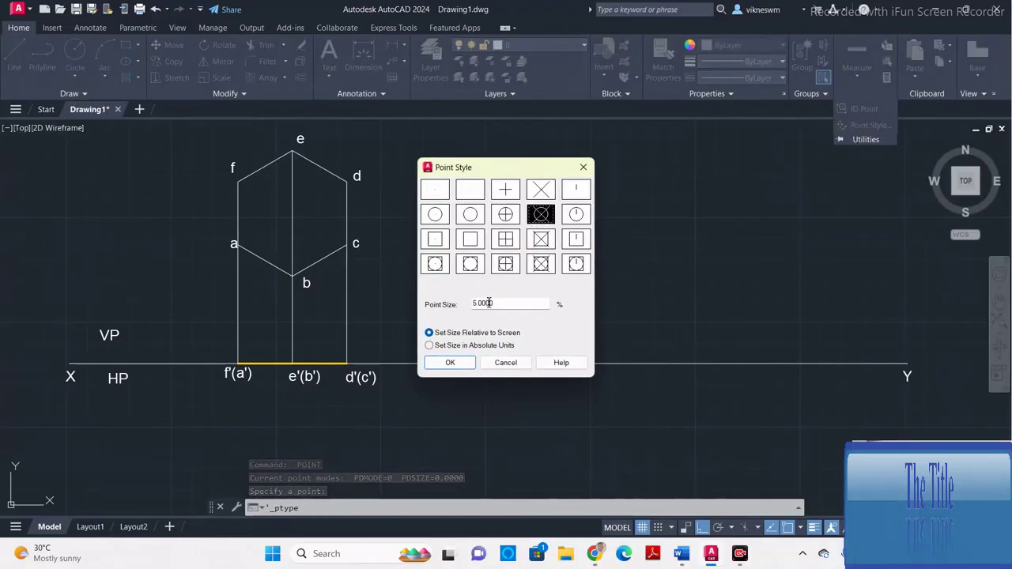
click(457, 345)
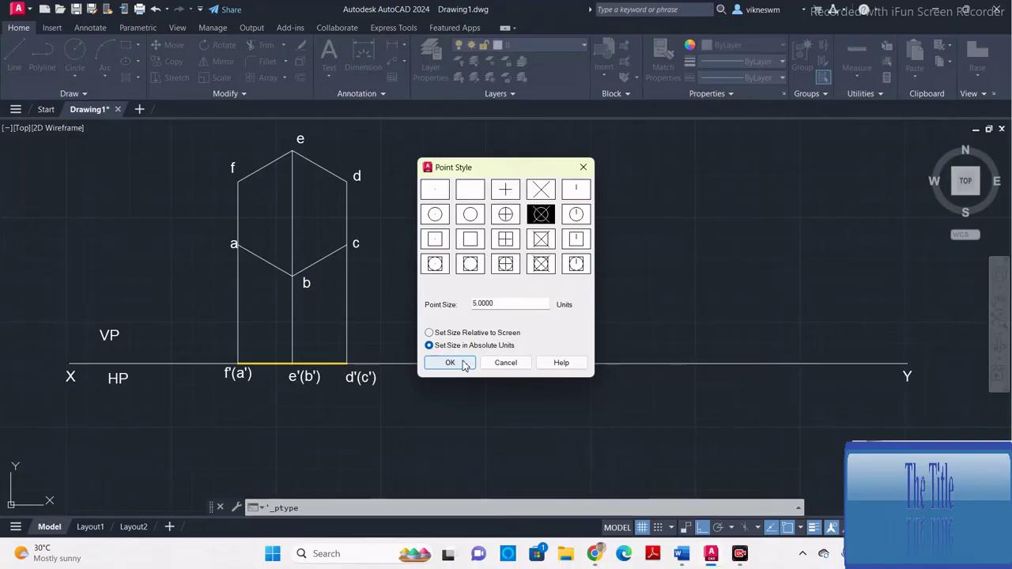
click(449, 362)
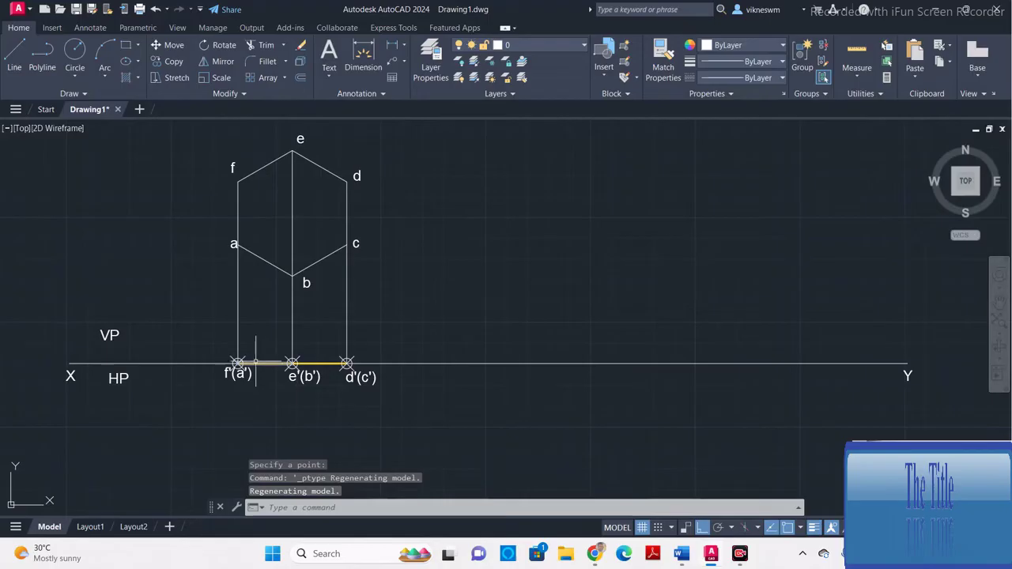
Step: Copy the yellow segments on XY with their points and labels farther along XY towards Y, using d'(c') as base point
click(215, 344)
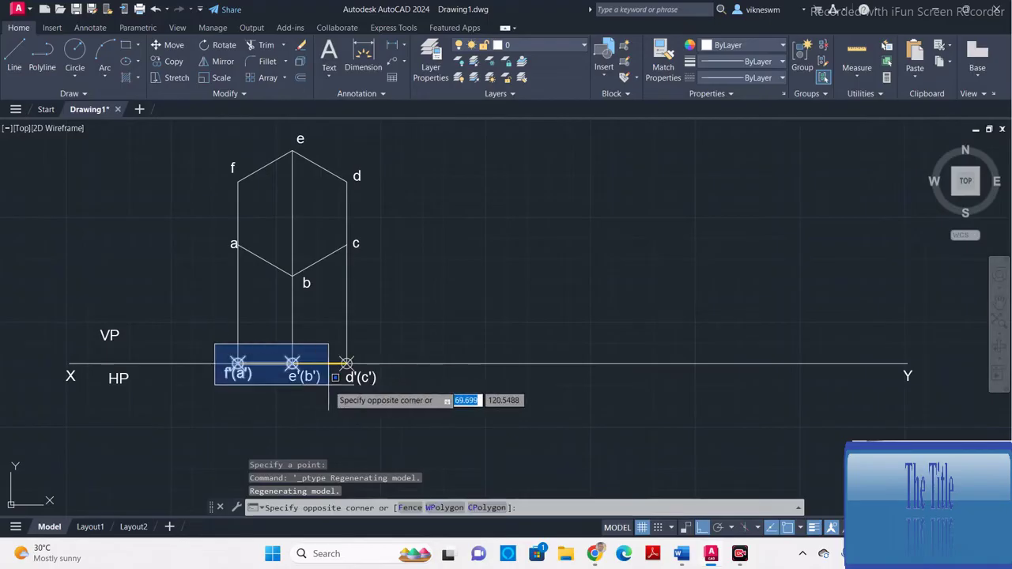
click(390, 382)
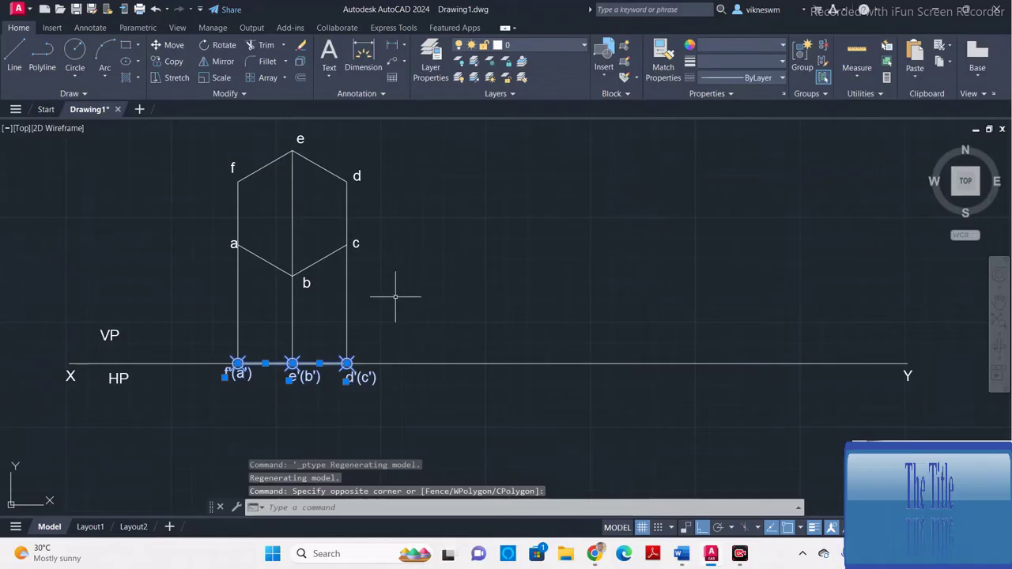
click(174, 61)
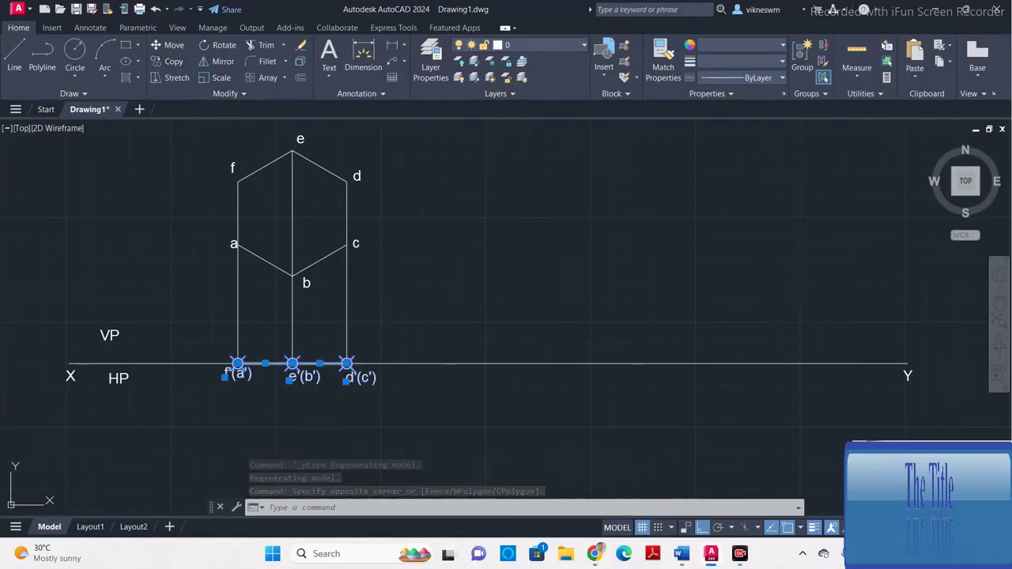
click(346, 364)
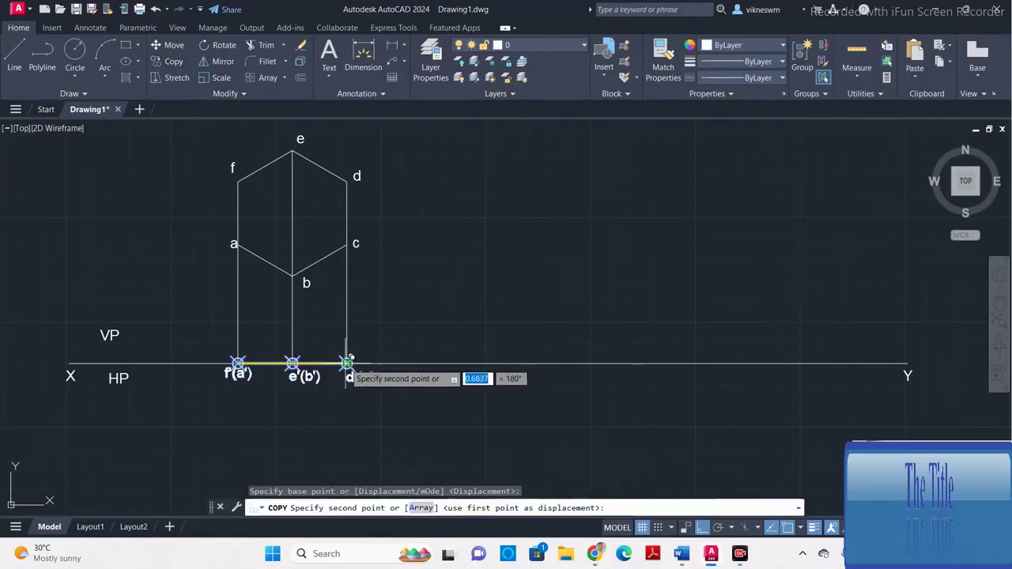
click(551, 364)
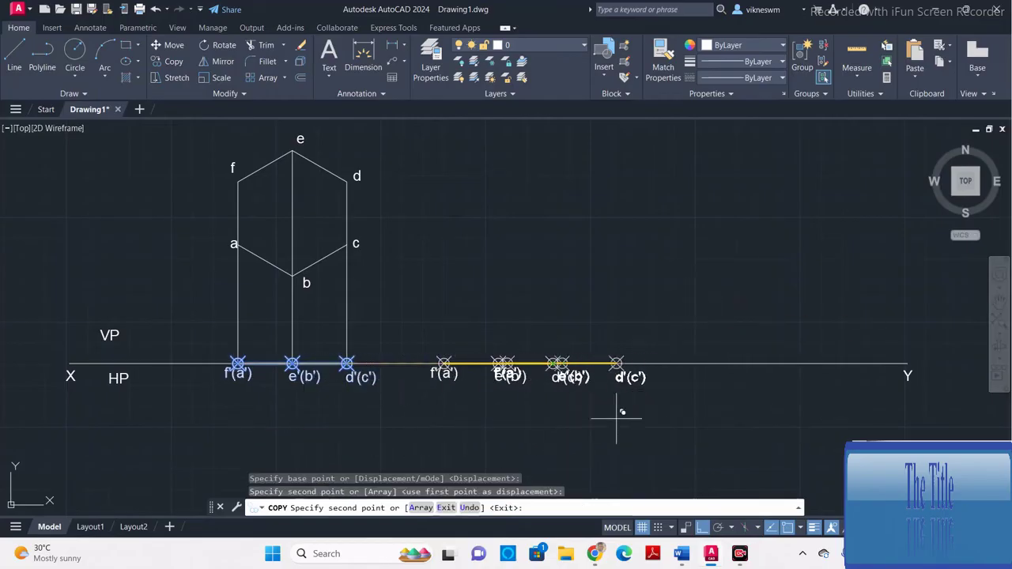
key(Escape)
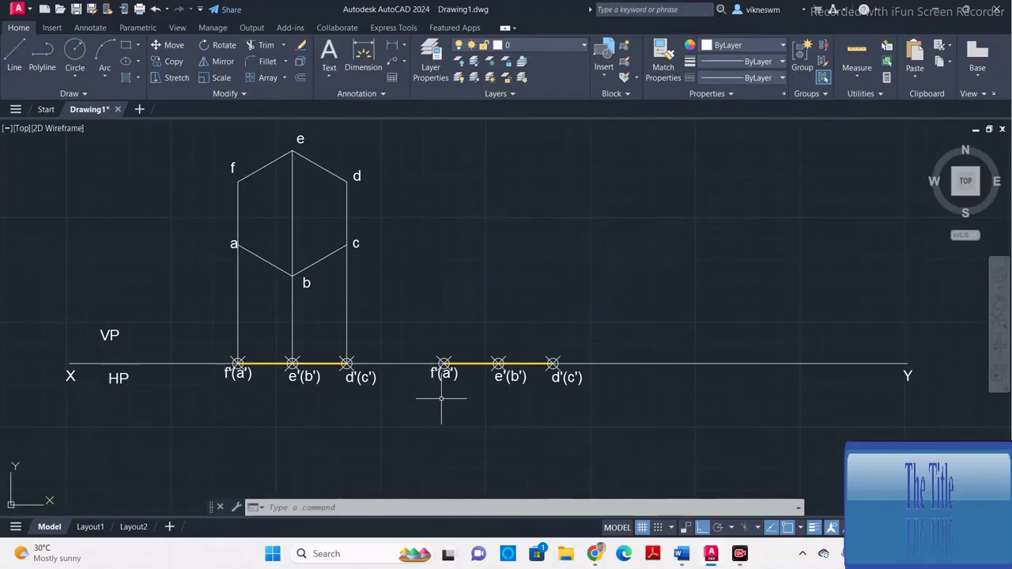
Step: Try to rotate the copied yellow segments, points and labels by 45° about f'(a')
click(420, 338)
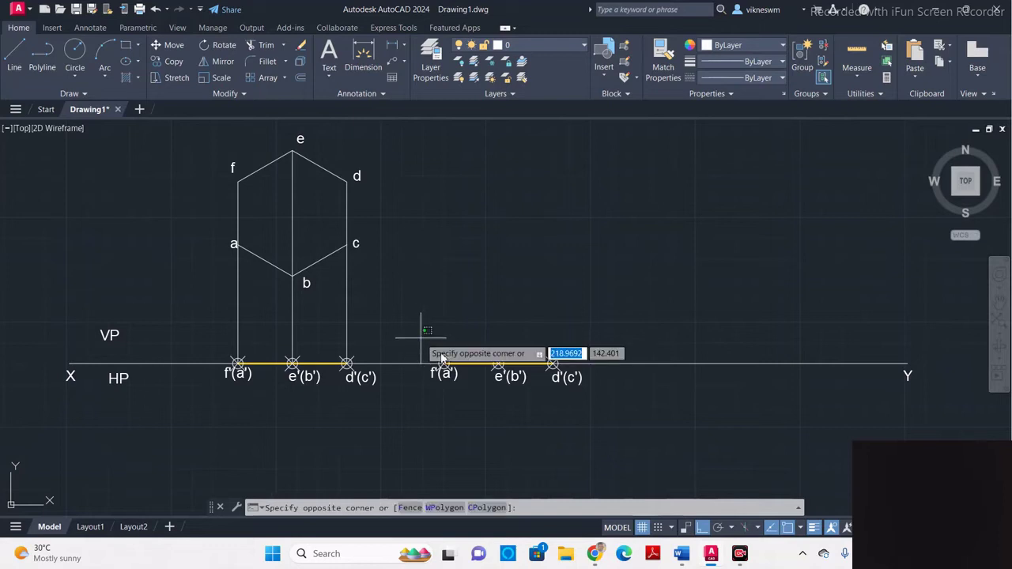
click(599, 399)
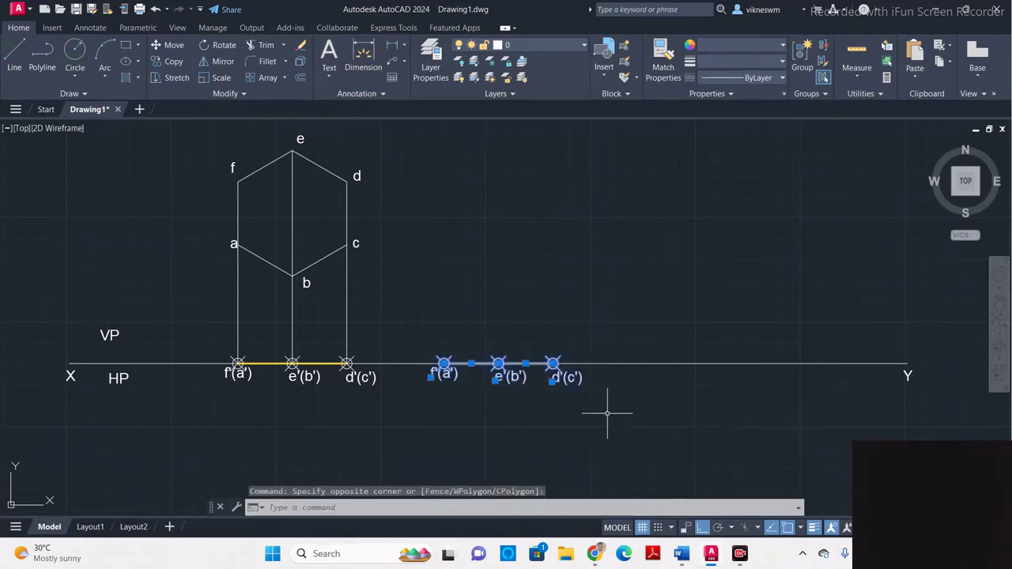
click(214, 44)
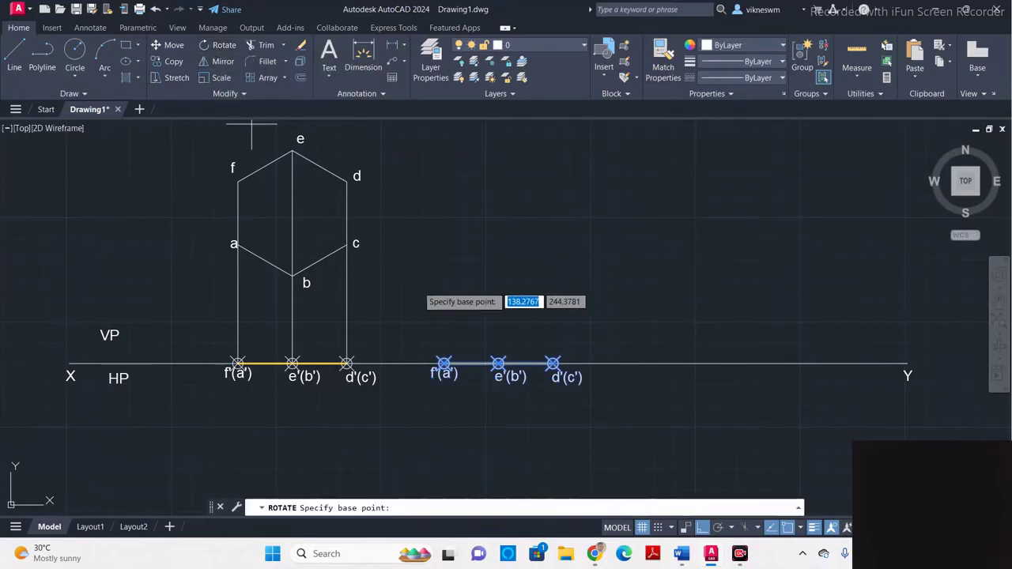
click(444, 363)
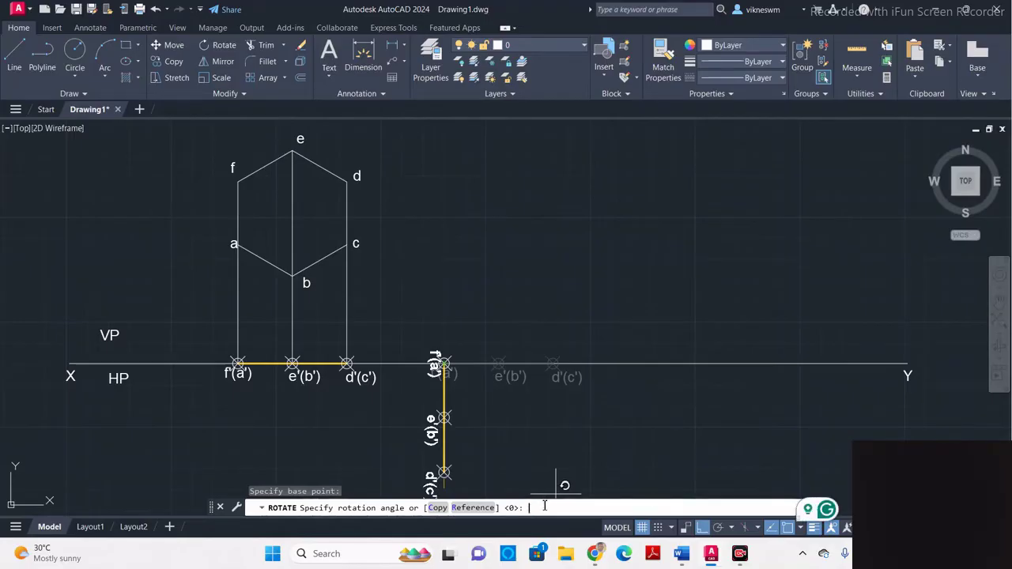
text(45)
key(Return)
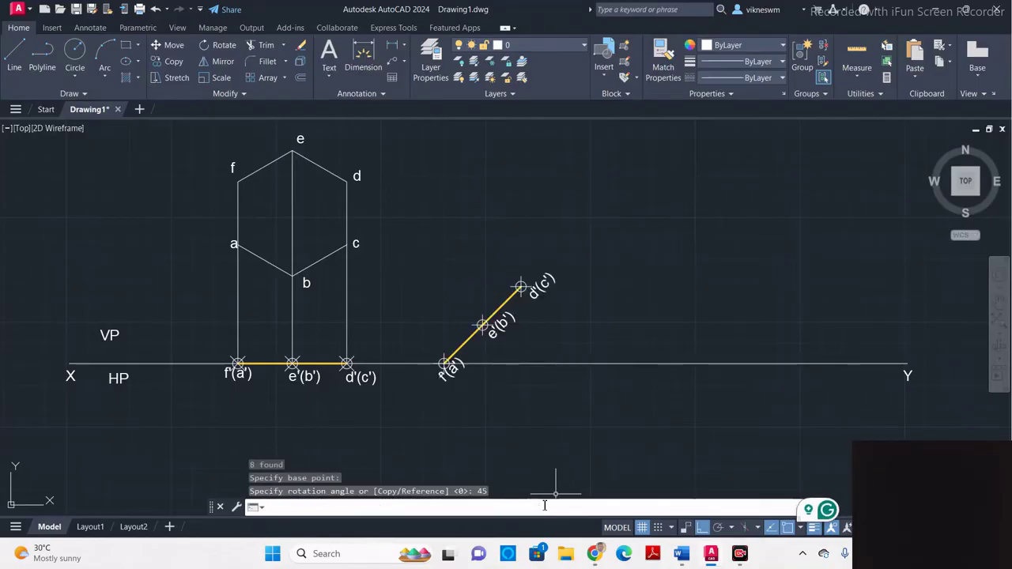
key(ctrl+z)
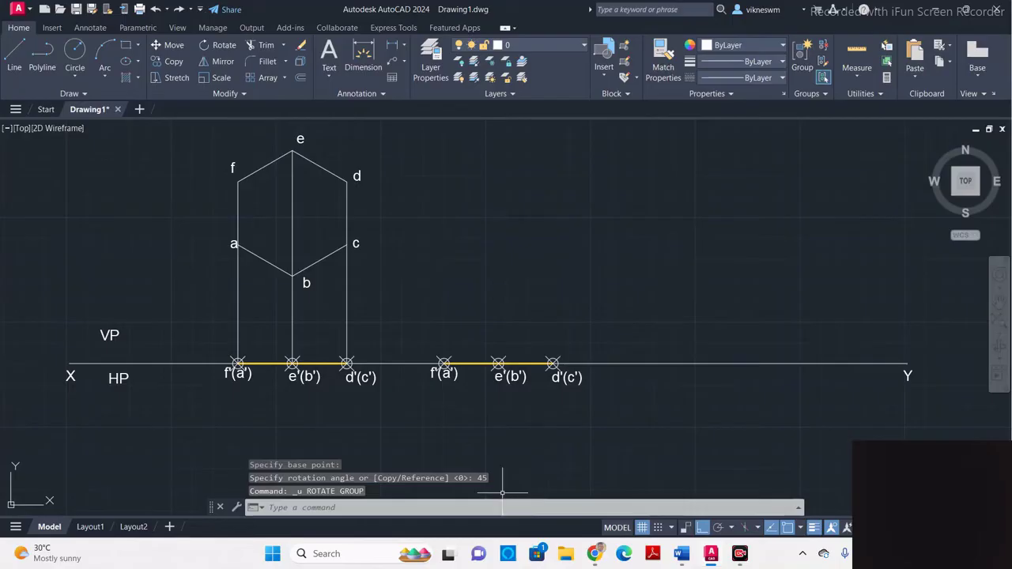
Step: Rotate the copied yellow segments, points and labels by -45° about their f'(a') point, so they slope below XY
click(411, 332)
click(630, 421)
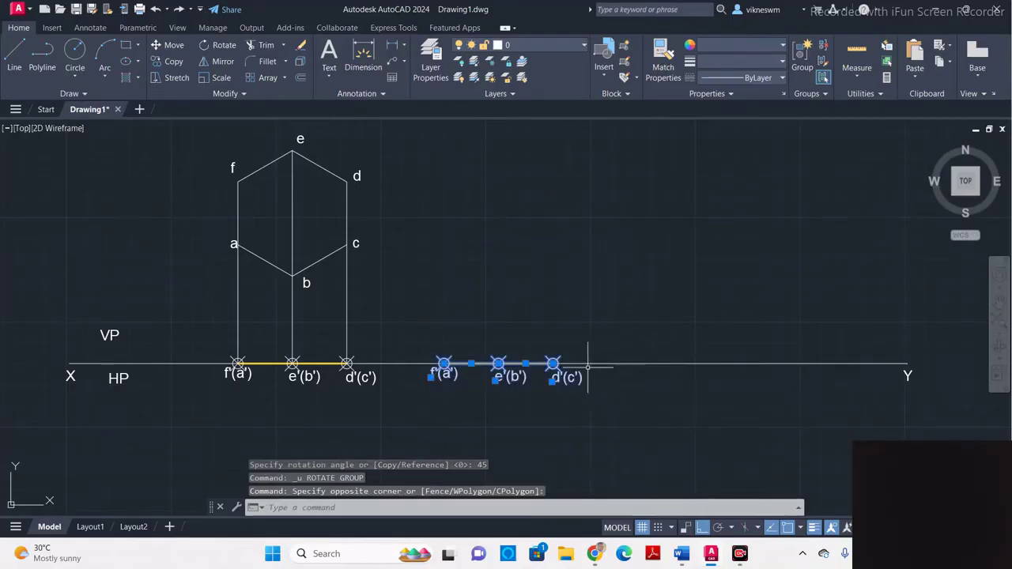
click(214, 46)
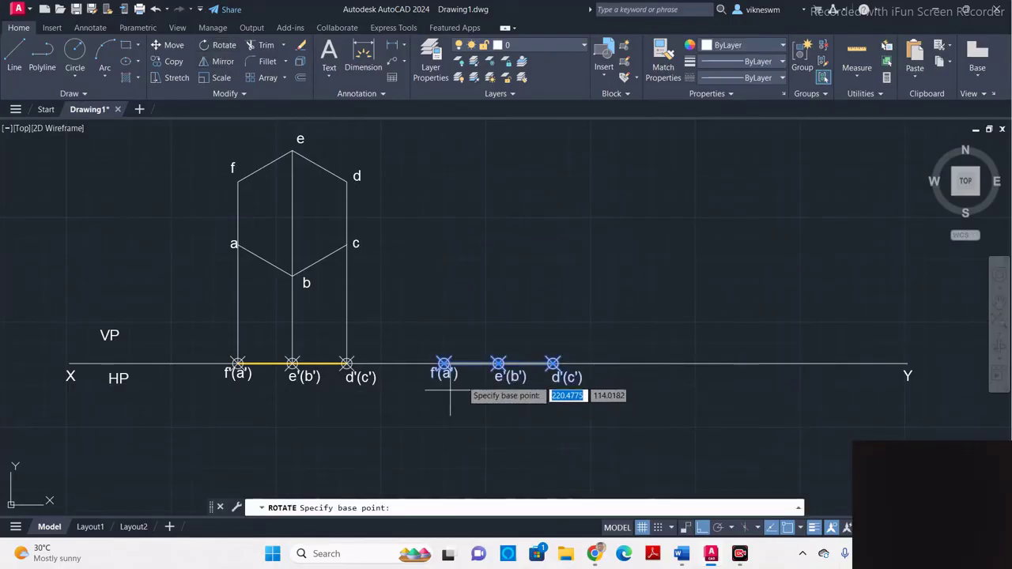
click(444, 364)
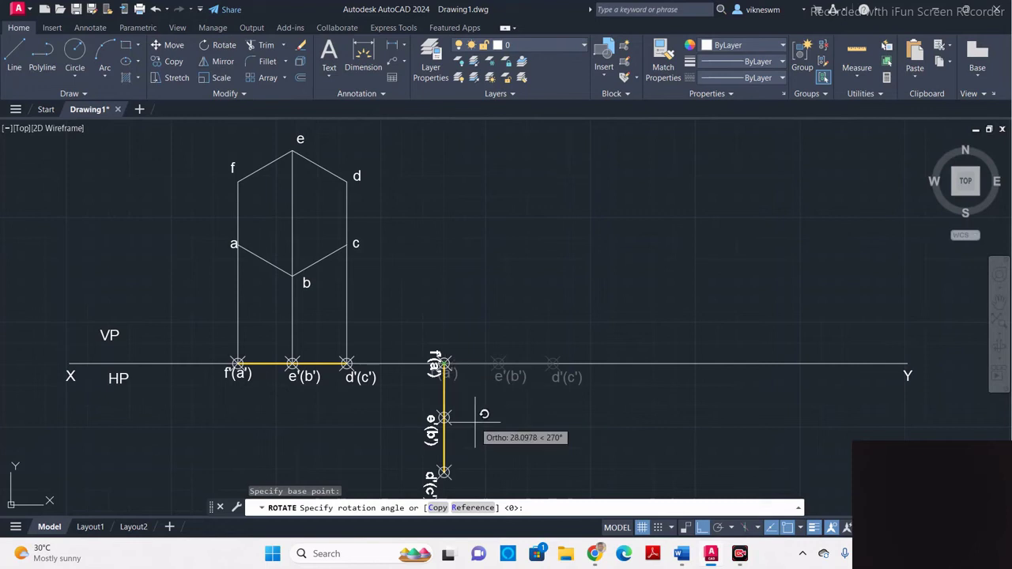
text(-45)
key(Return)
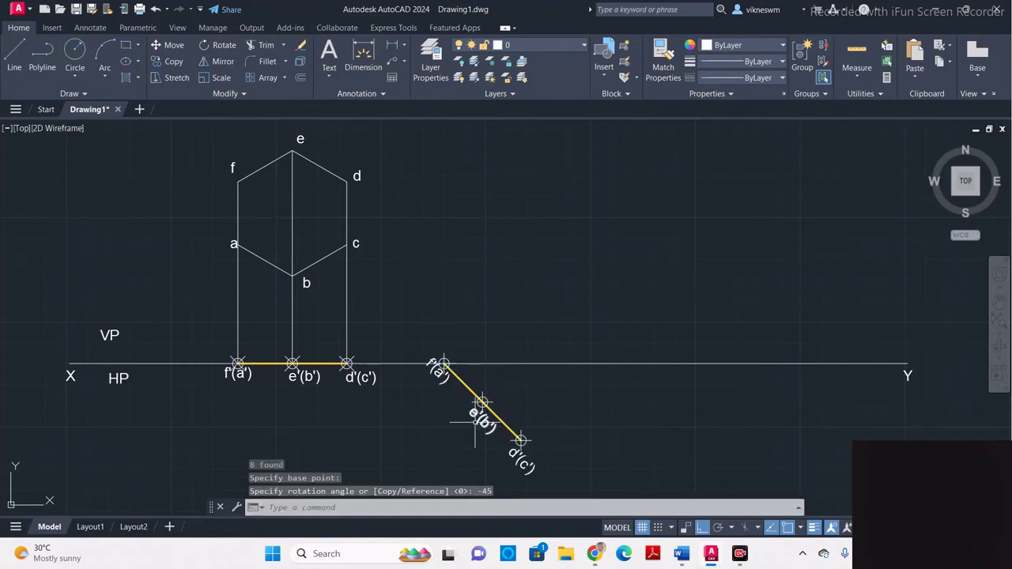
click(405, 48)
click(415, 67)
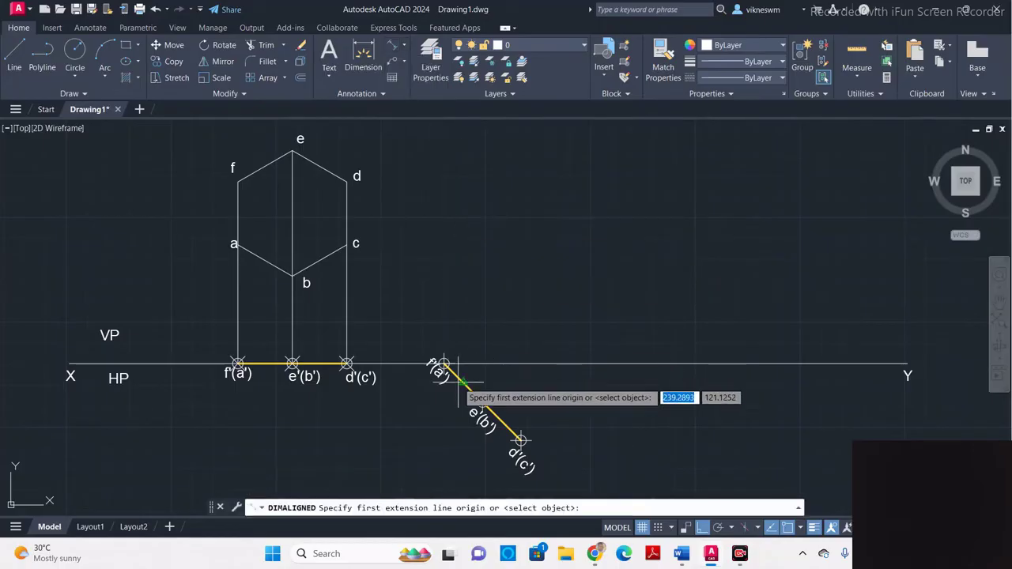
click(365, 55)
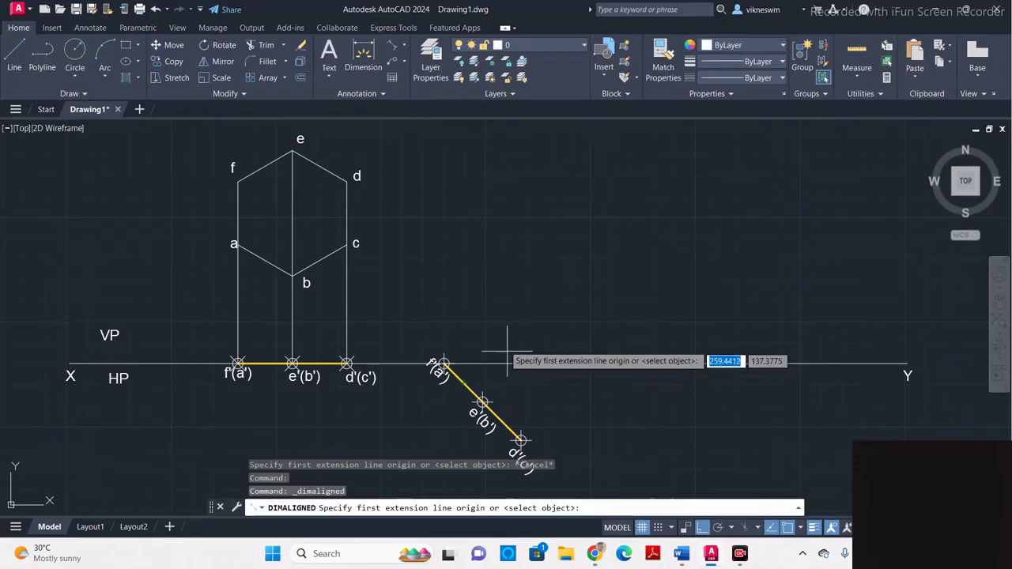
click(472, 363)
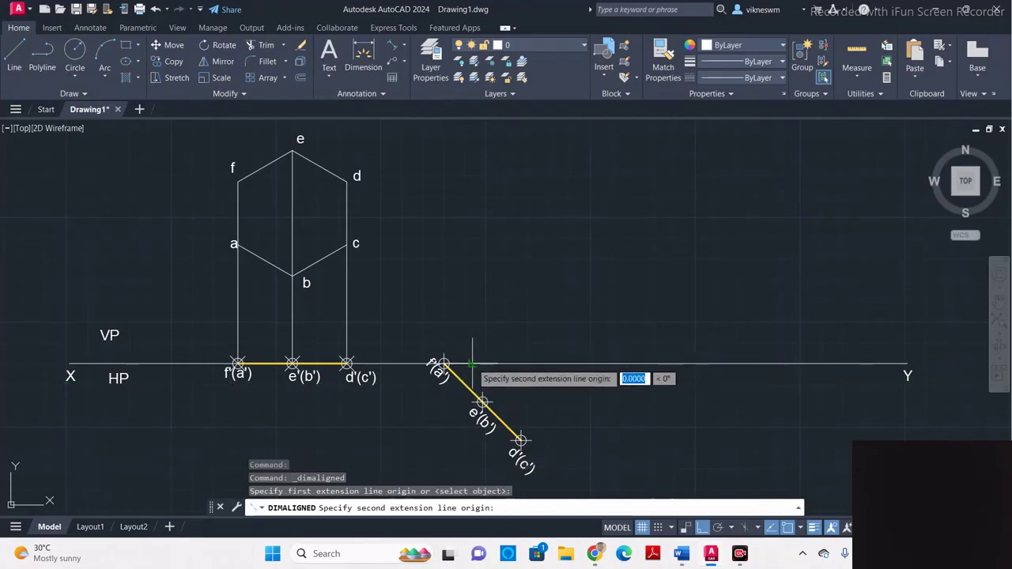
click(482, 383)
key(Escape)
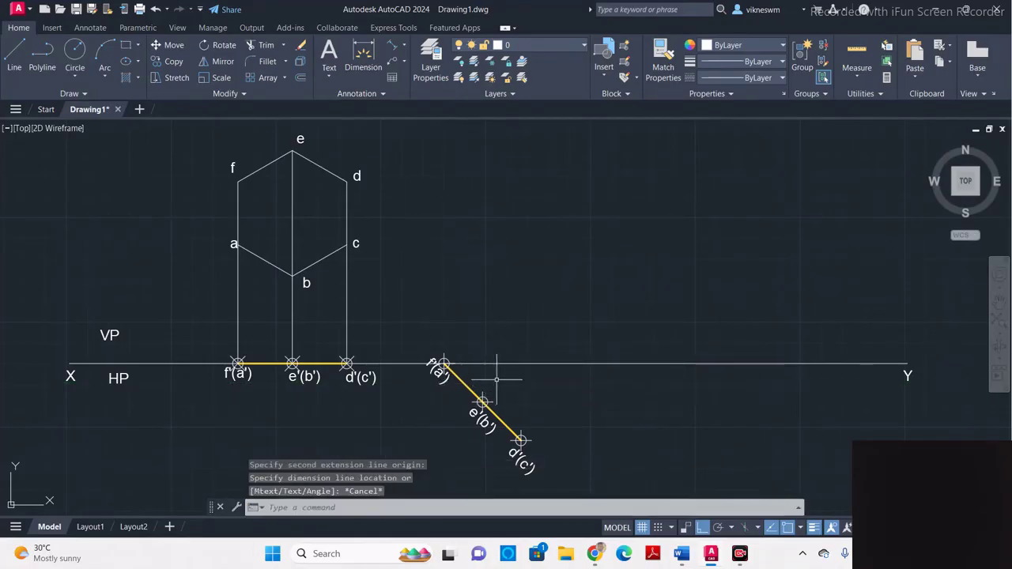
Step: Add an angular dimension between the inclined yellow line and XY, placing its arc close to f'(a')
click(404, 47)
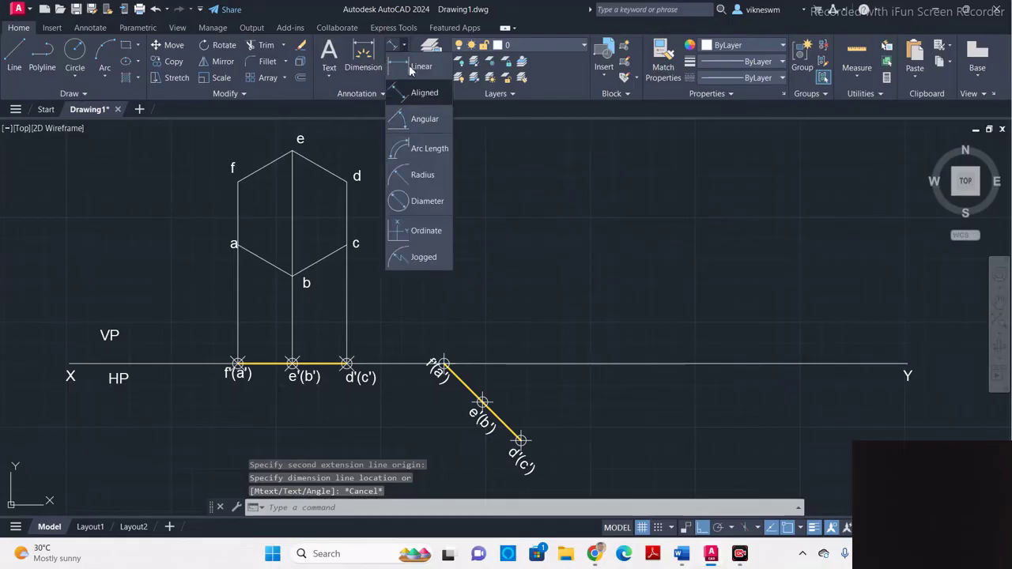
click(419, 117)
click(464, 385)
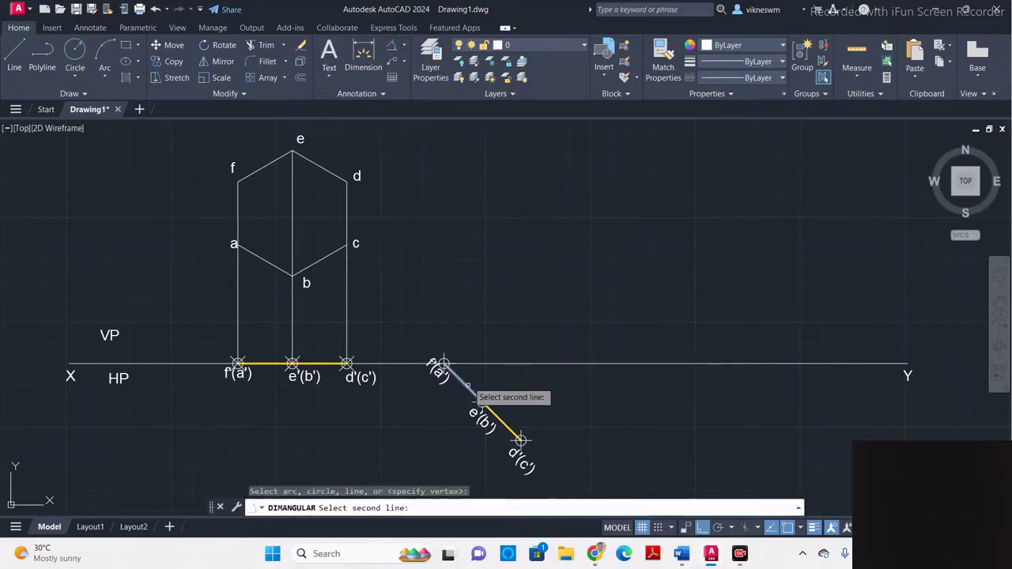
click(475, 365)
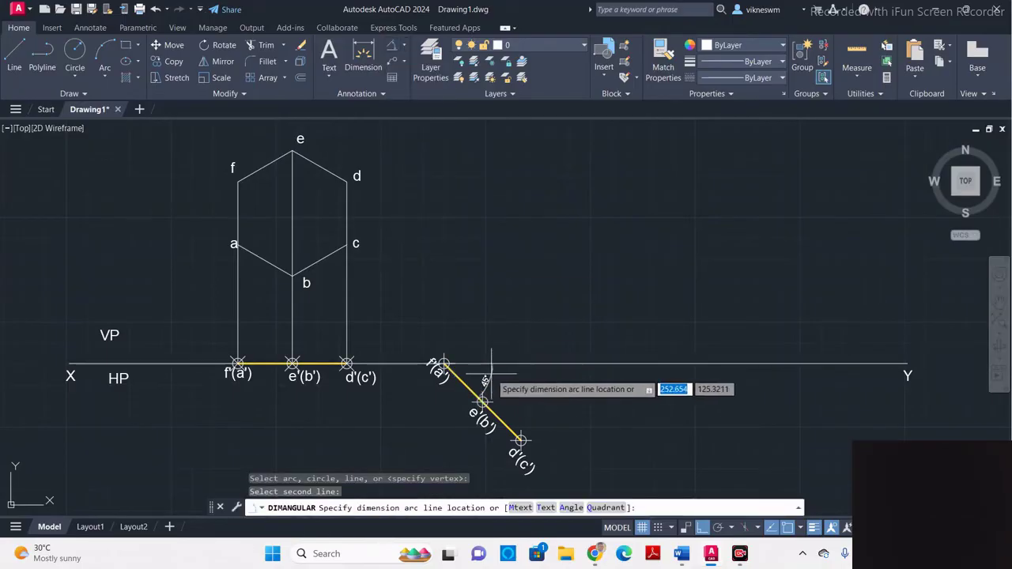
click(475, 371)
key(Escape)
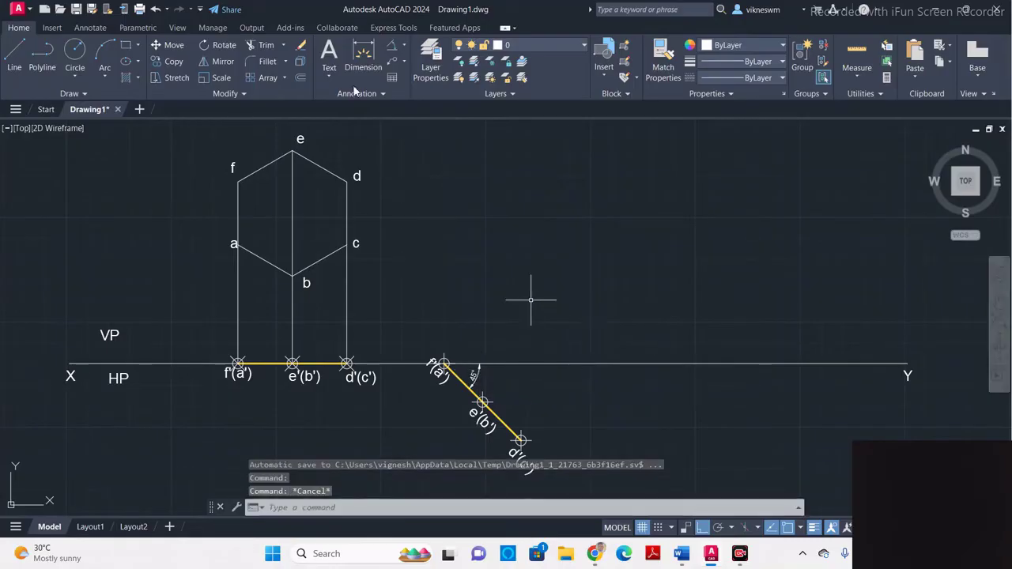
Step: Draw a vertical projector from f'(a') of the inclined line upward through the VP region to above the hexagon's height
click(20, 57)
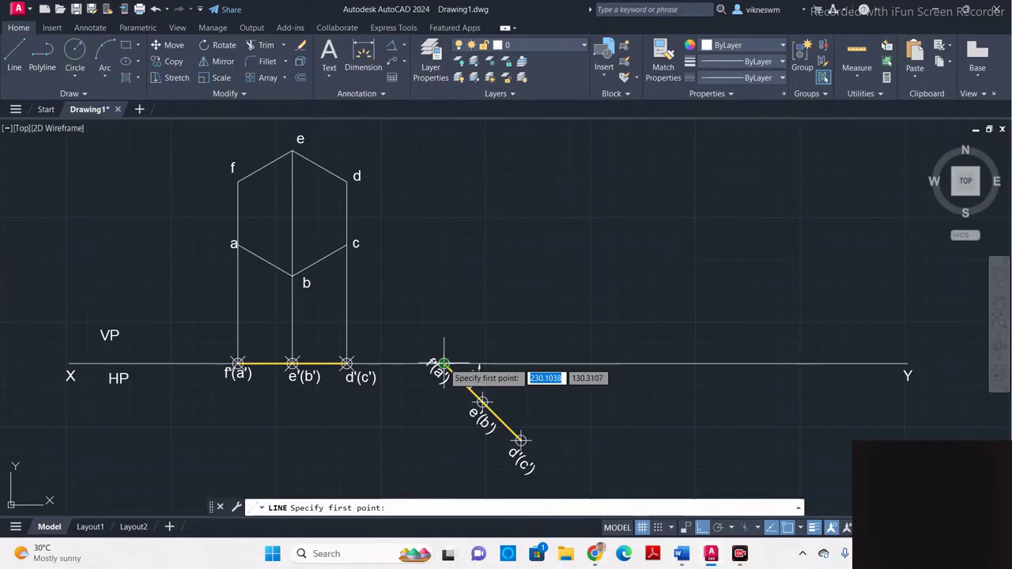
click(444, 364)
middle_drag(443, 130, 437, 175)
click(437, 152)
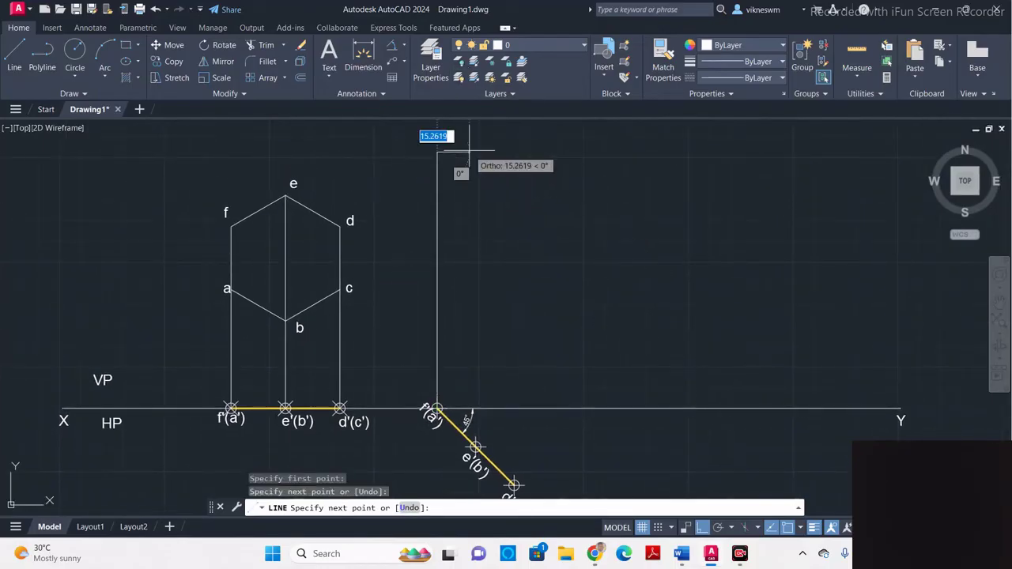
key(Escape)
Step: Draw a vertical projector from e'(b') of the inclined line up to the height of the f'(a') projector
middle_drag(280, 234, 273, 226)
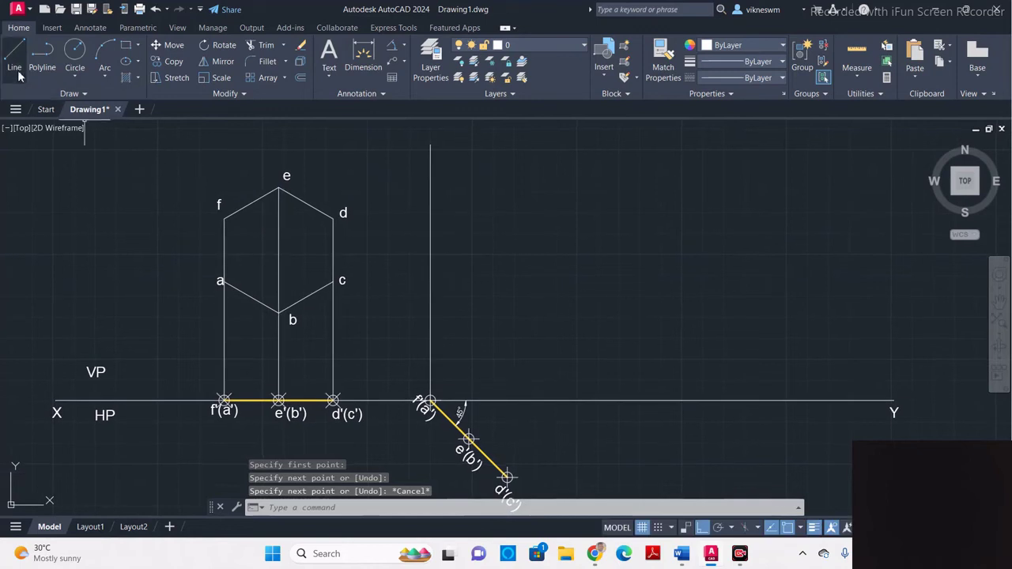
key(space)
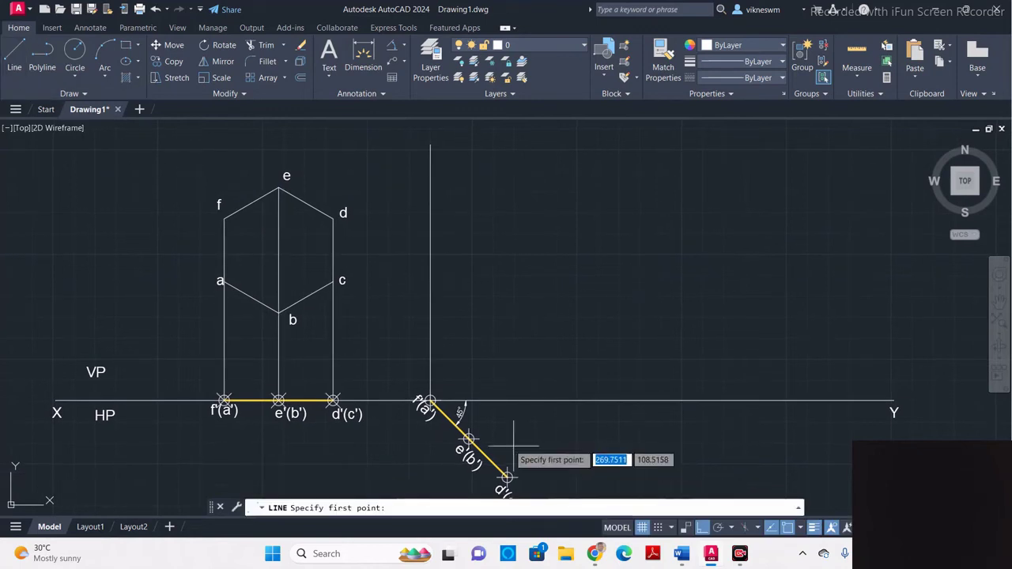
click(467, 439)
click(492, 147)
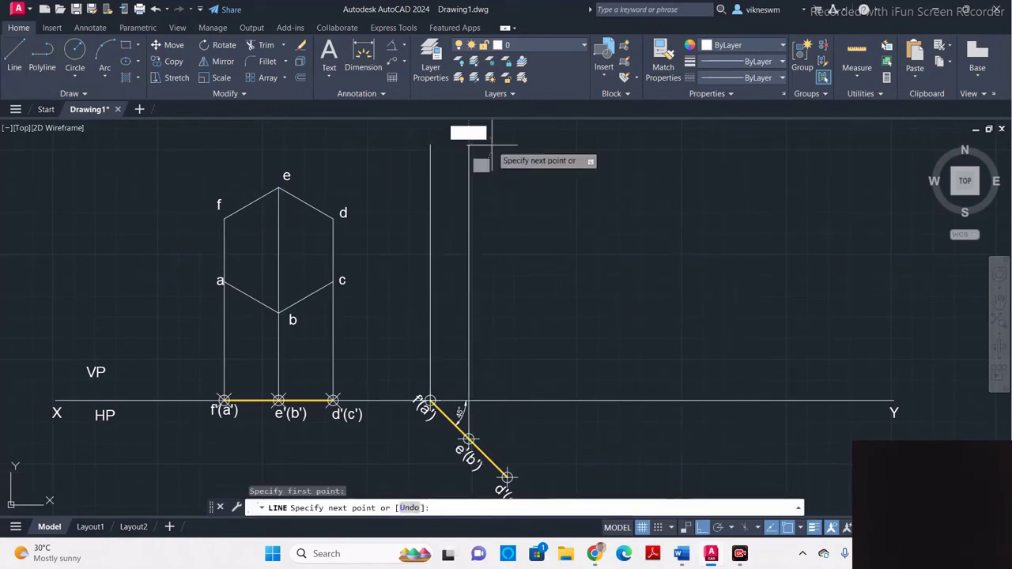
key(Escape)
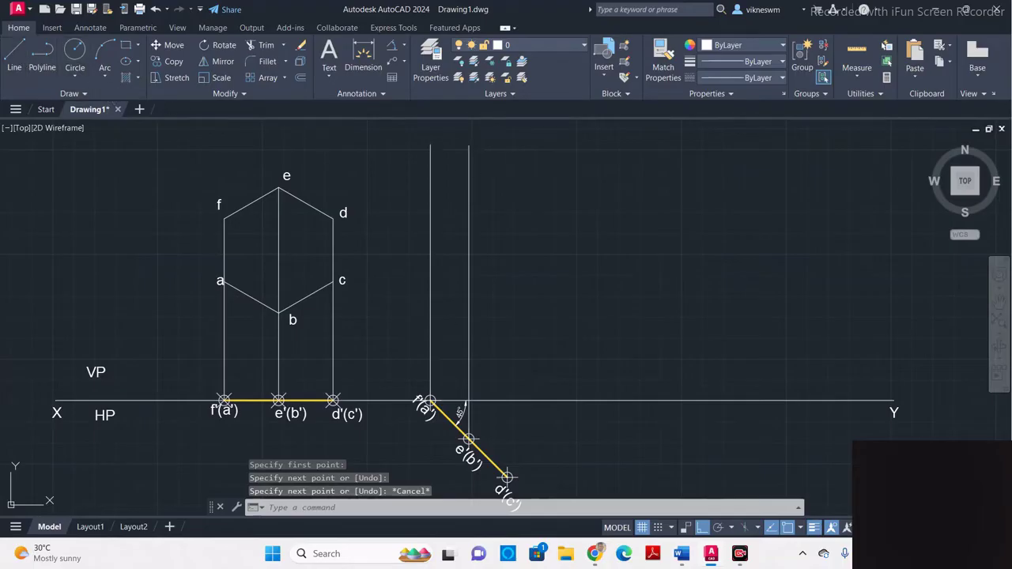
Step: Draw a vertical projector from d'(c') of the inclined line up to the height of the other two projectors
key(space)
click(506, 477)
key(F8)
click(507, 145)
key(Escape)
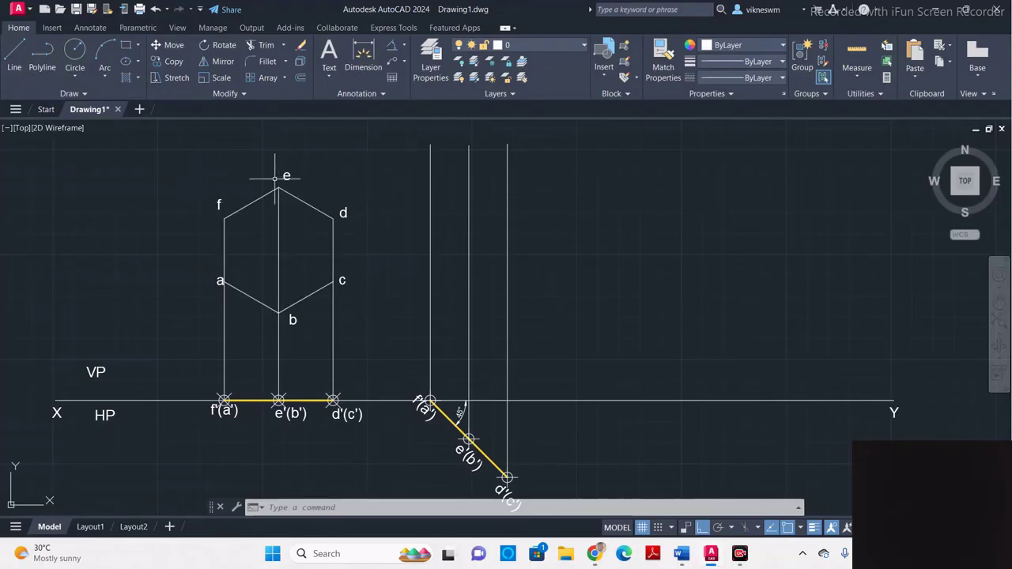
Step: Draw a horizontal projector from the hexagon's vertex e across the three vertical projectors, ending beyond the d'(c') one
click(42, 57)
click(15, 57)
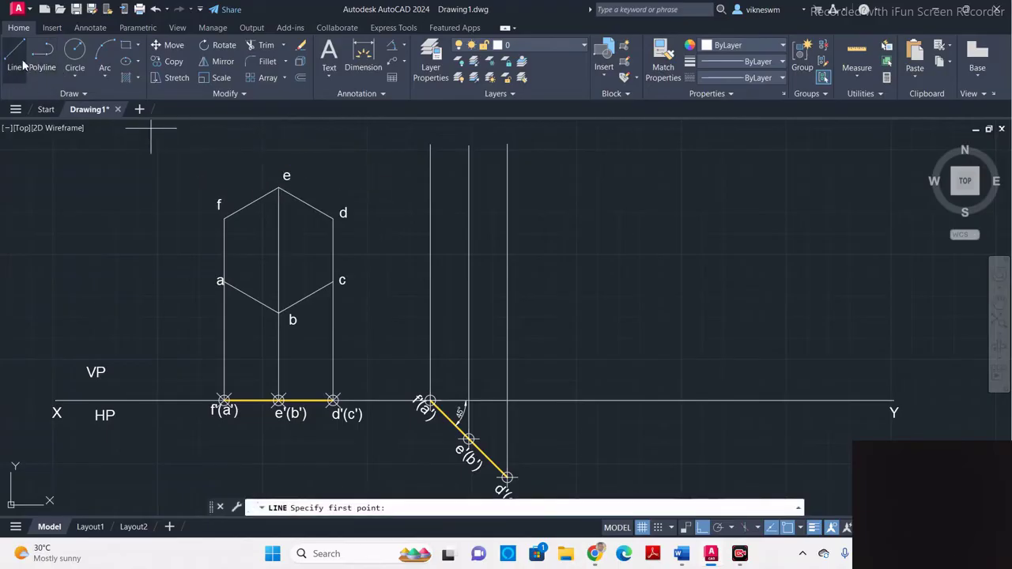
click(278, 188)
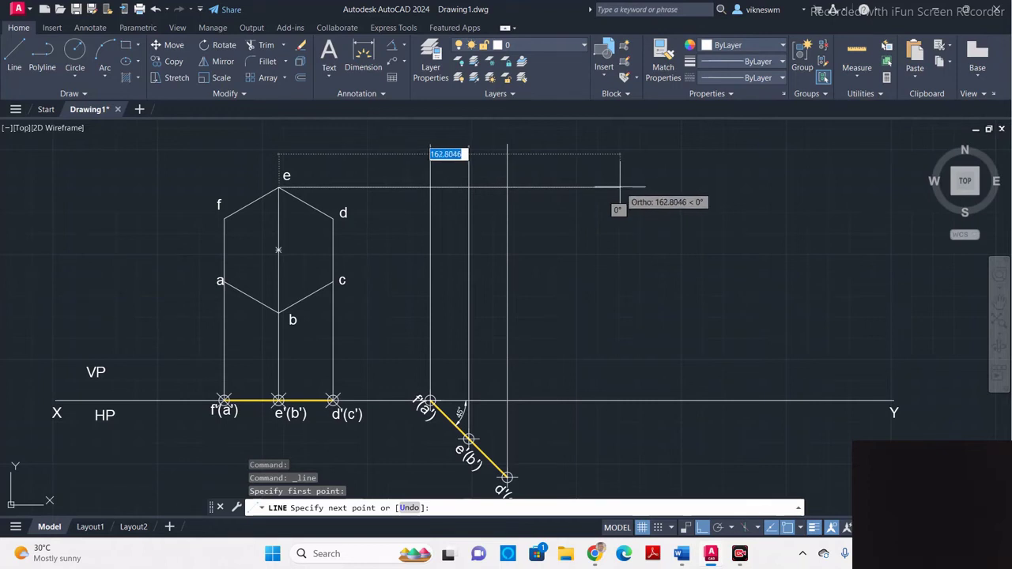
click(571, 190)
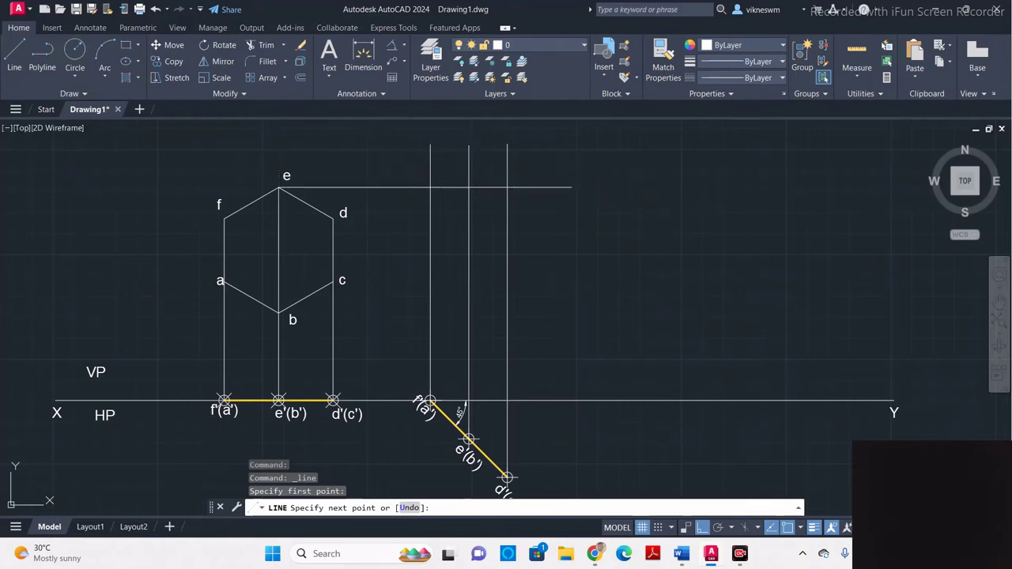
key(Escape)
Step: Draw a horizontal projector from vertex f through d, ending level with the end of the projector from e
click(17, 57)
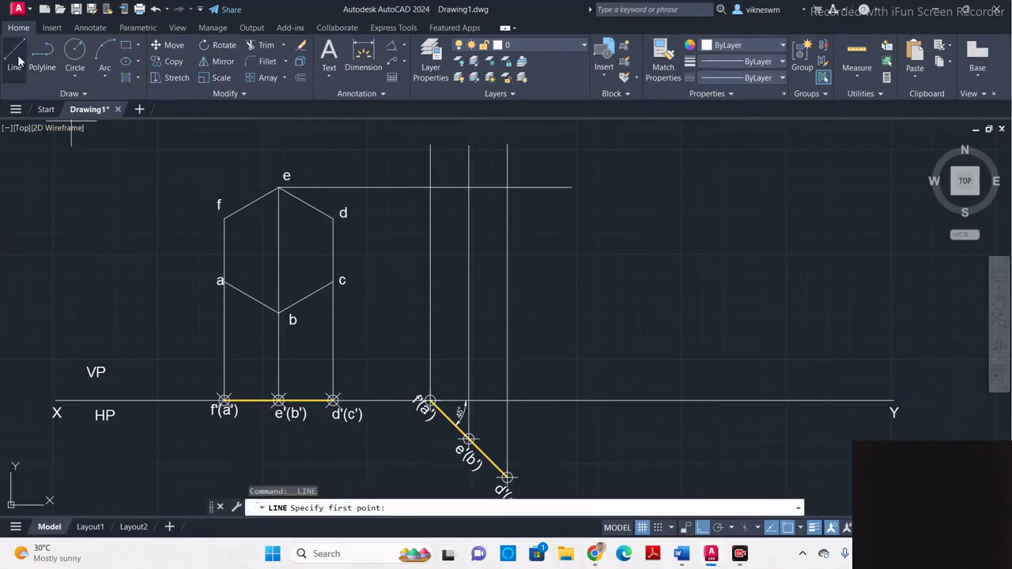
click(225, 218)
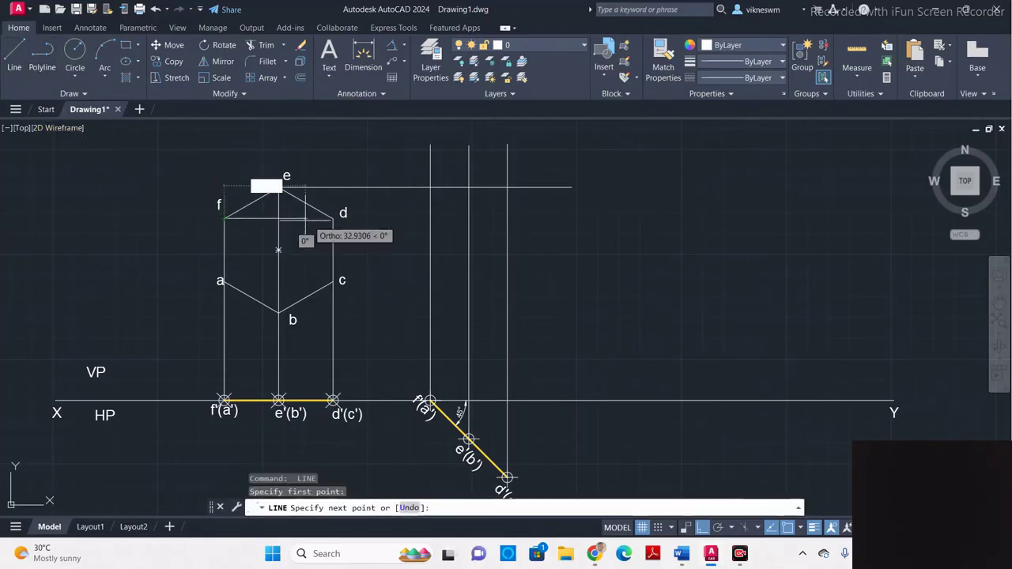
click(570, 213)
key(Return)
Step: Draw a horizontal projector from vertex a through c, extending it beyond the d'(c') vertical projector
key(Return)
click(220, 281)
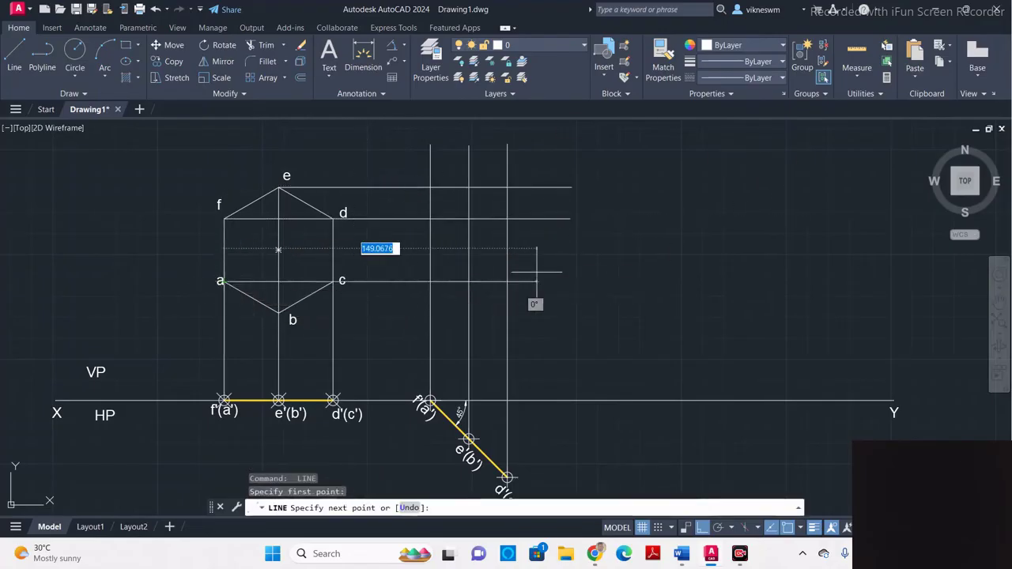
click(565, 273)
key(Return)
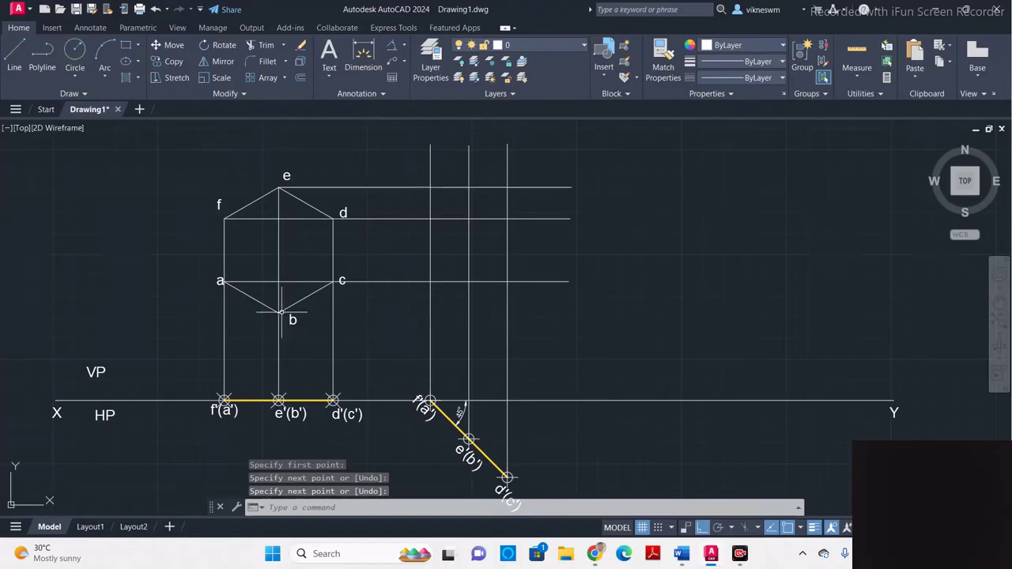
Step: Draw a horizontal projector from the hexagon's lowest vertex b to beyond the d'(c') vertical projector
key(Return)
click(278, 313)
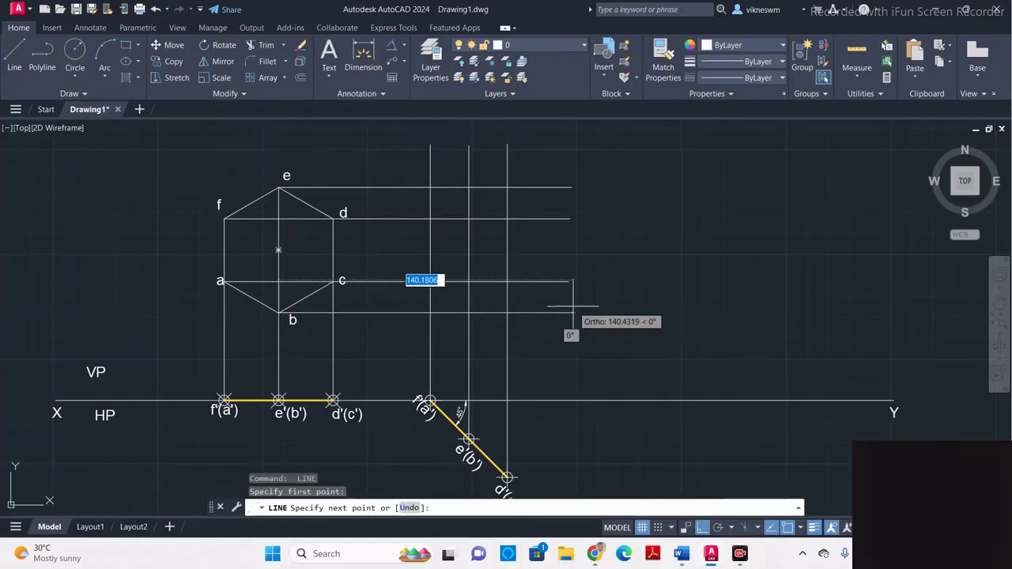
click(569, 312)
key(Return)
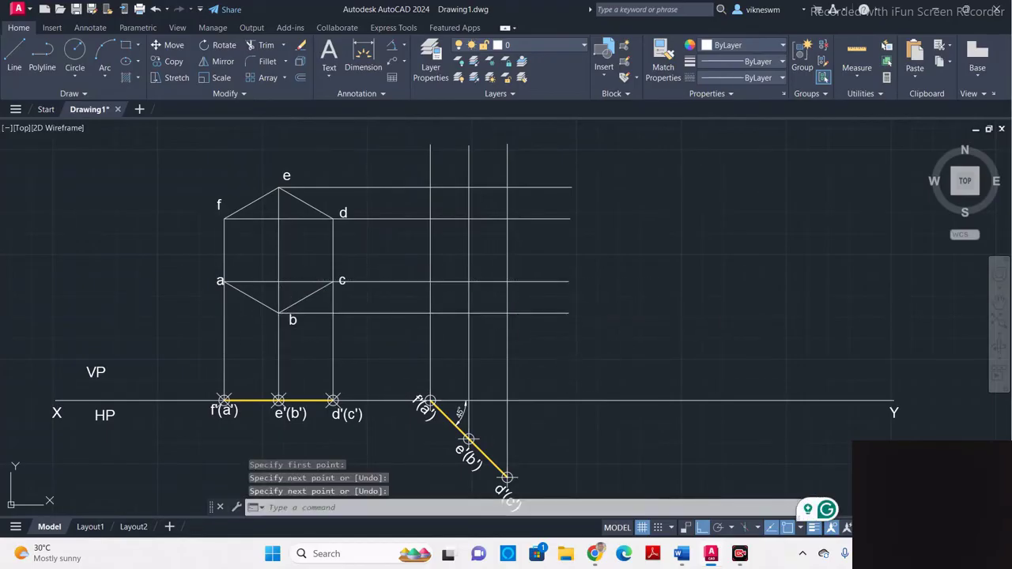
middle_drag(573, 352, 553, 334)
middle_drag(562, 289, 554, 306)
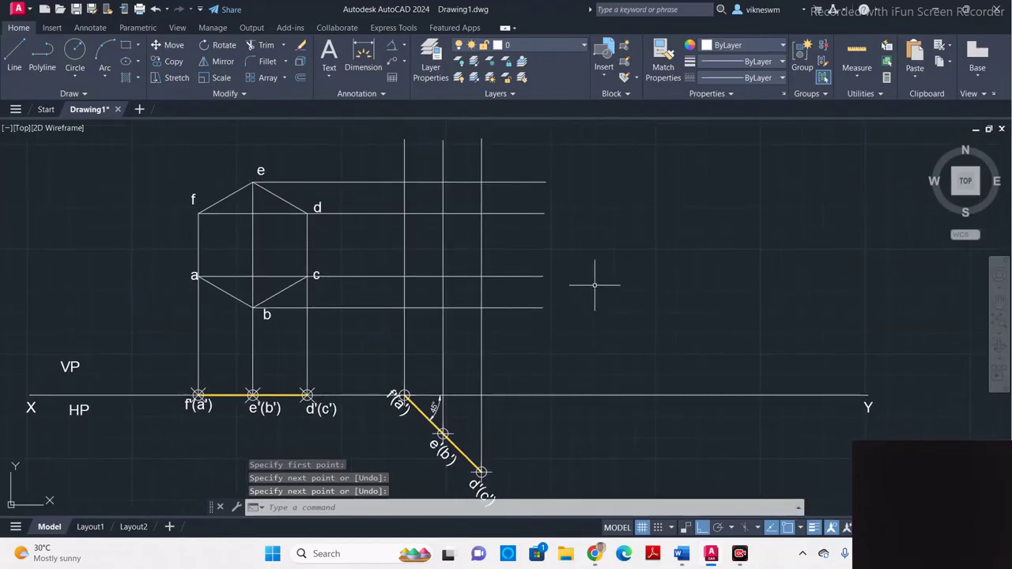
key(Escape)
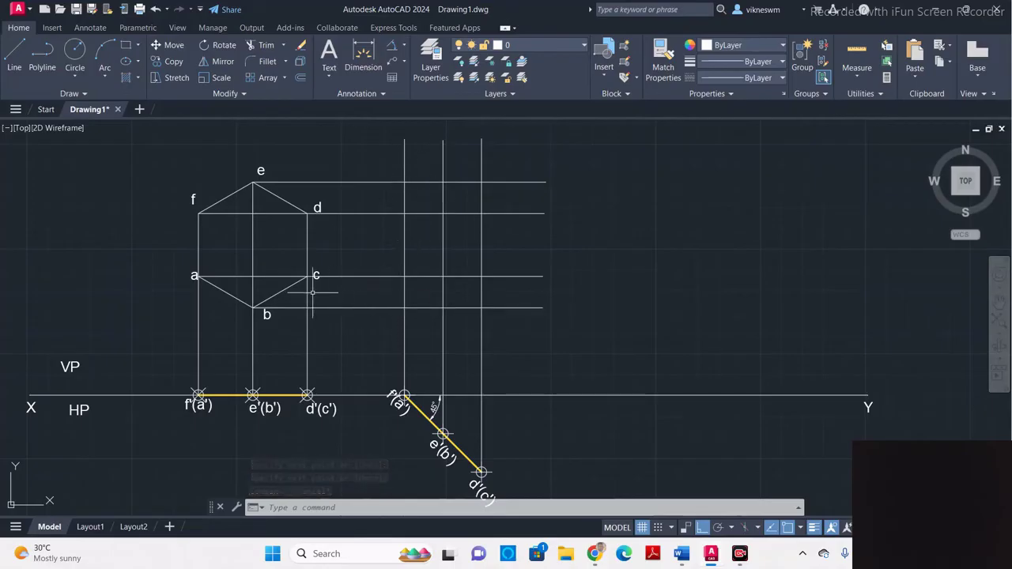
Step: Trace the horizontal projector from a and the vertical projector from f'(a') to their intersection
click(229, 276)
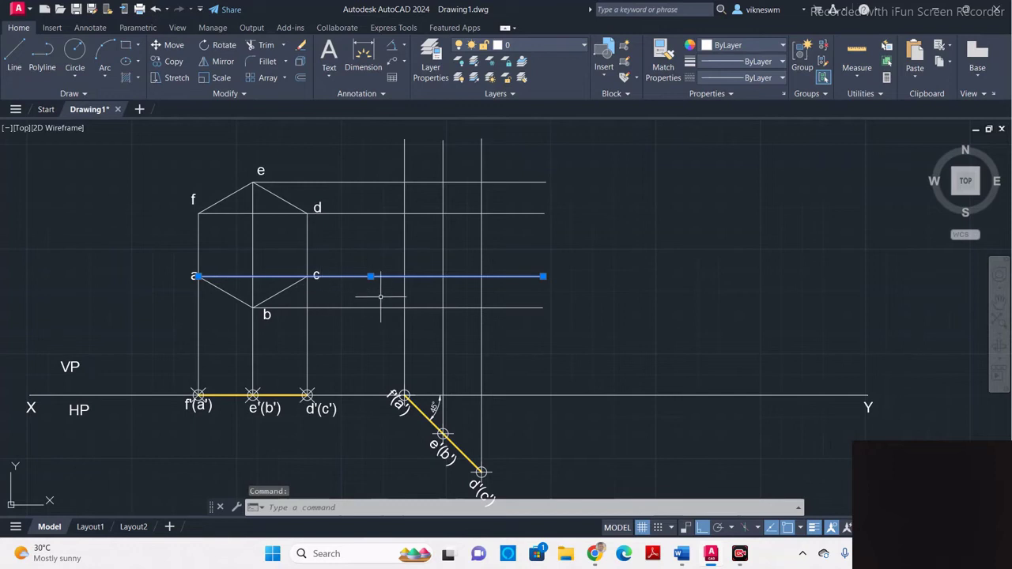
middle_drag(398, 327, 399, 313)
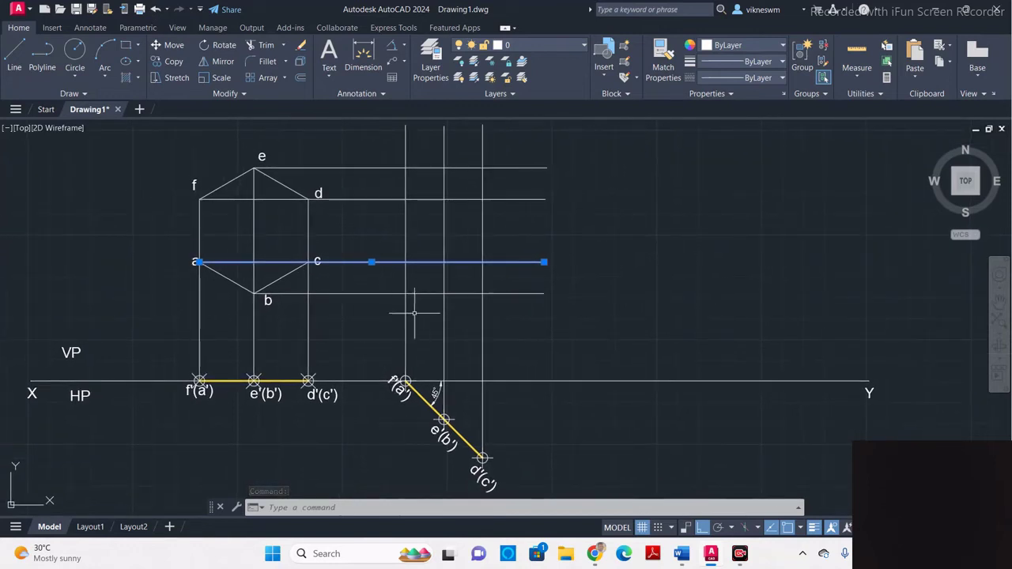
click(406, 313)
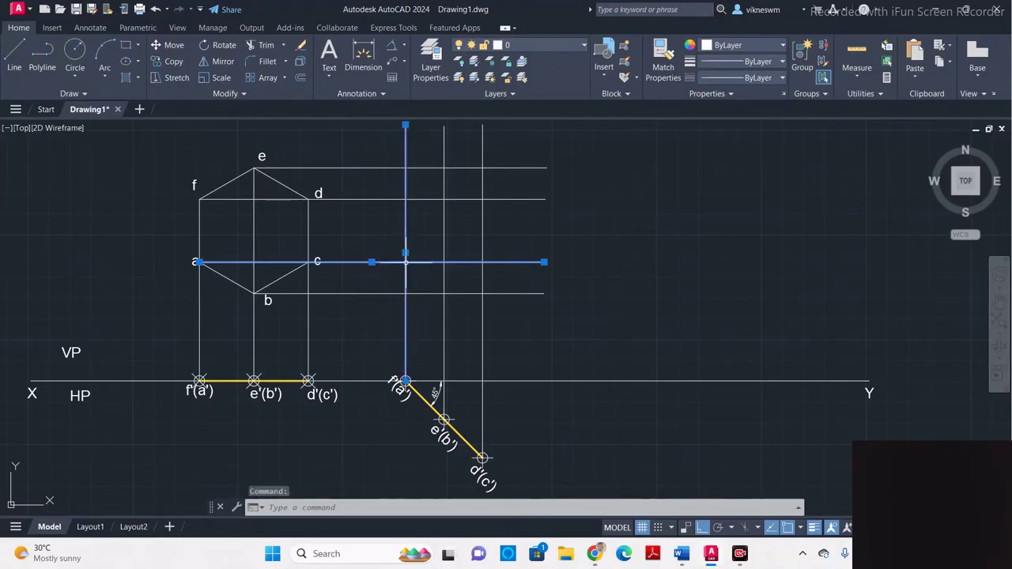
key(Escape)
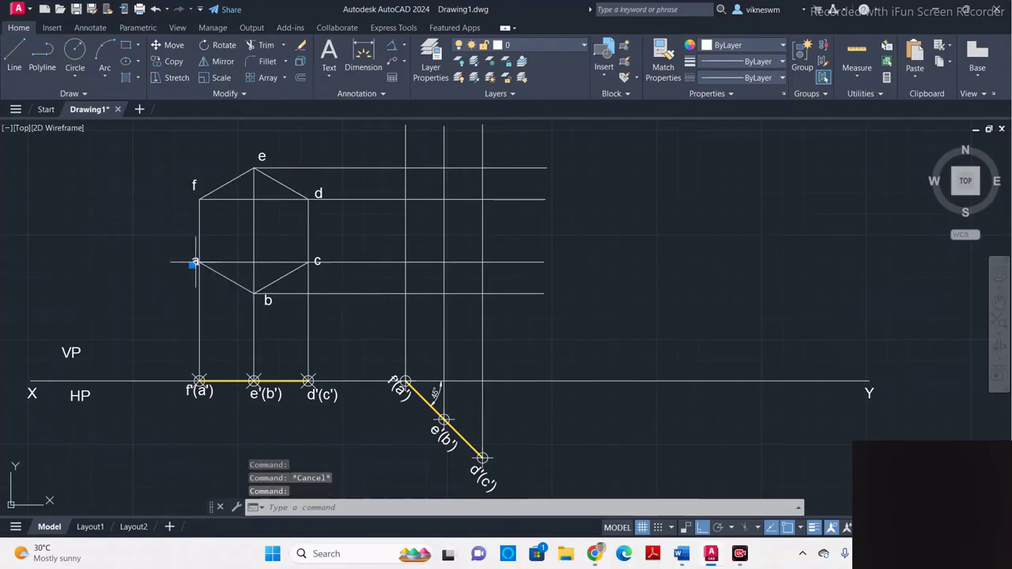
Step: Copy the label a to the intersection of its horizontal projector with the f'(a') vertical projector and change it to a1
text(a)
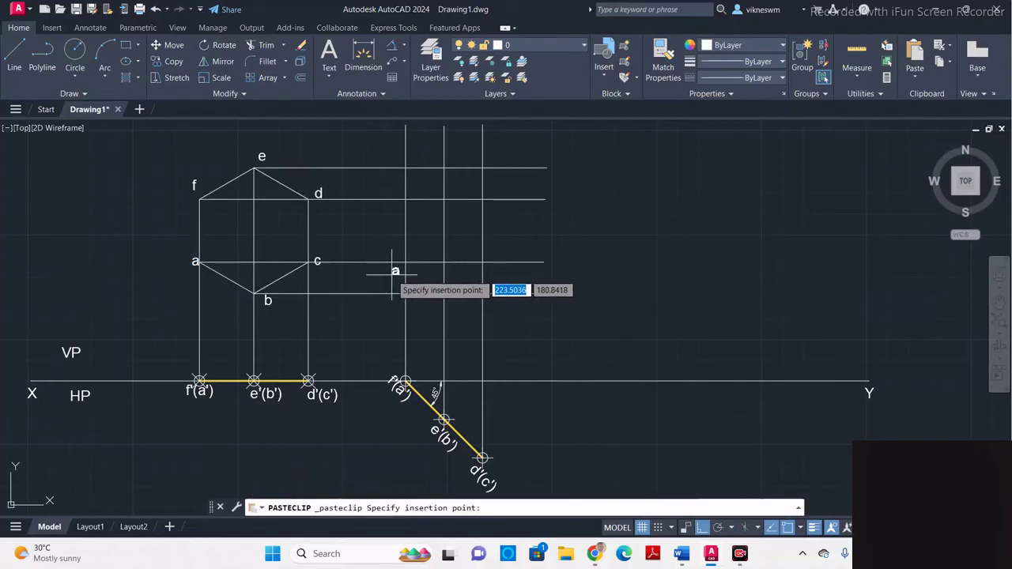
click(392, 271)
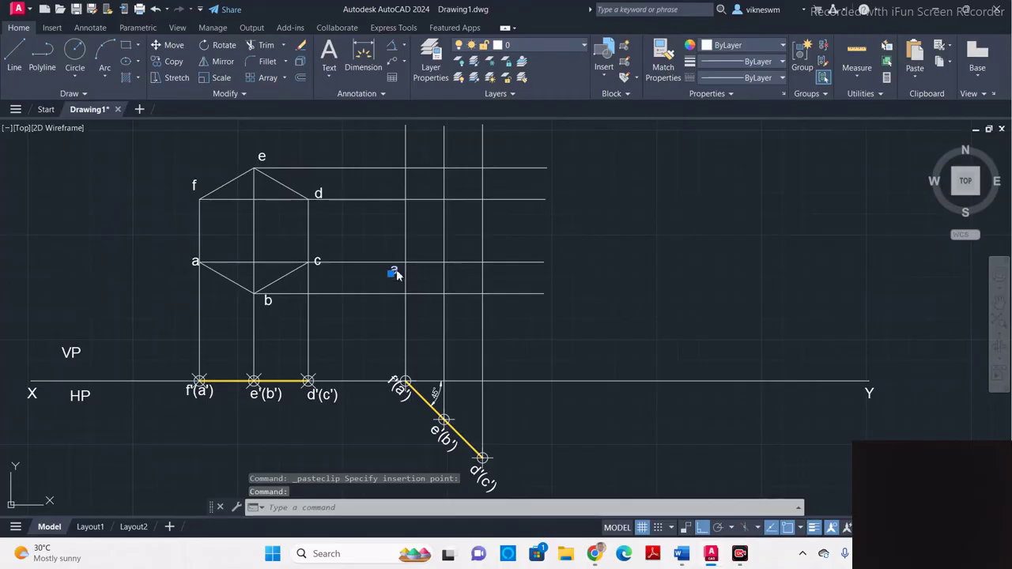
double_click(394, 271)
text(1)
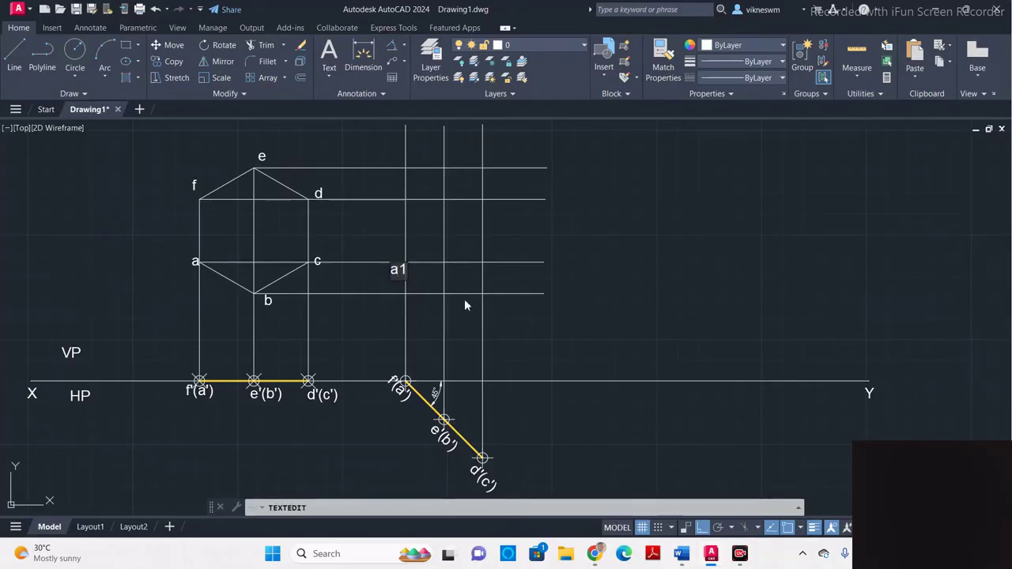
click(550, 327)
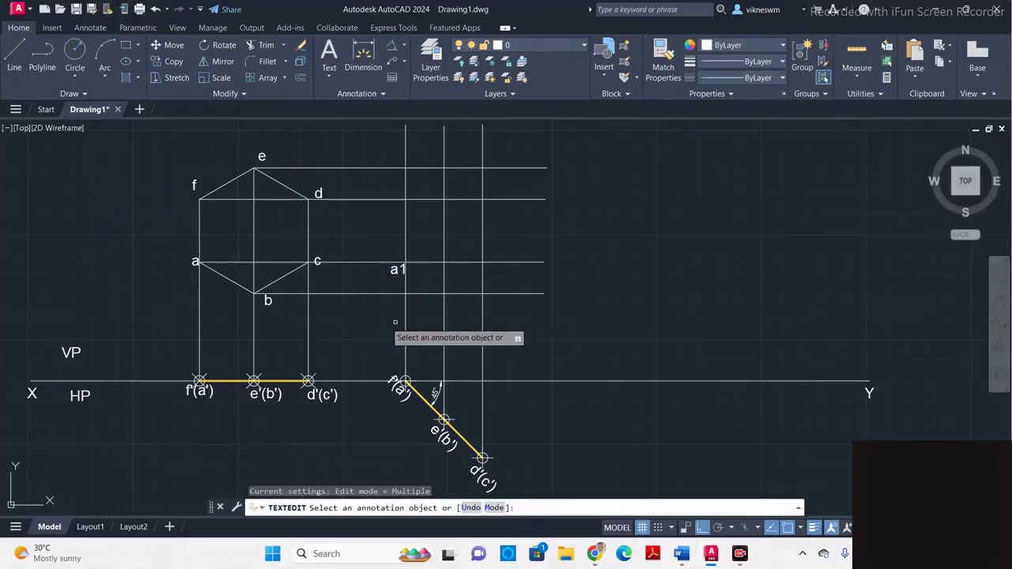
key(Escape)
Step: Paste the label just below the intersection of the b projector with the e'(b') vertical projector and change it to b1
key(ctrl+v)
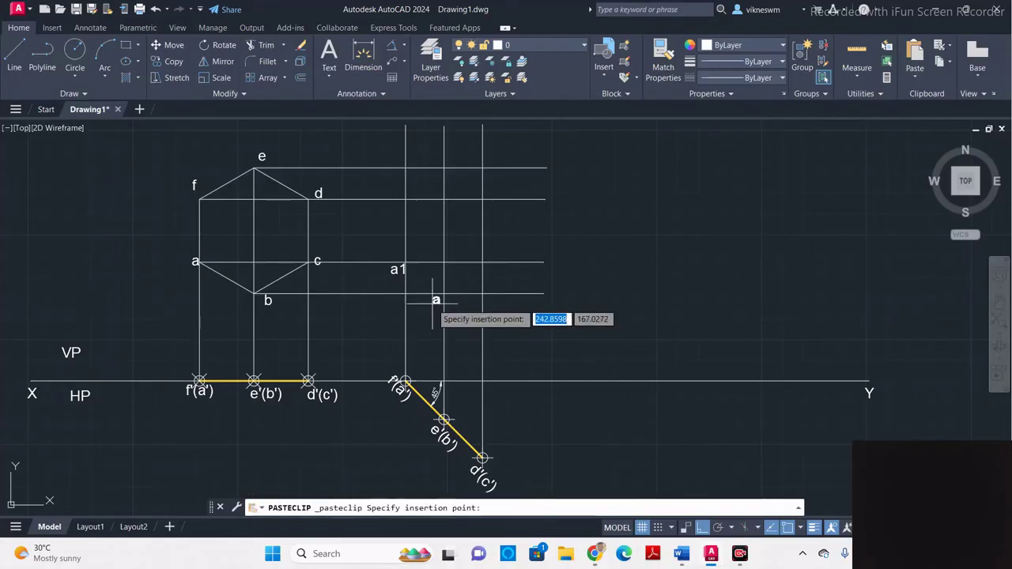
click(432, 302)
double_click(433, 302)
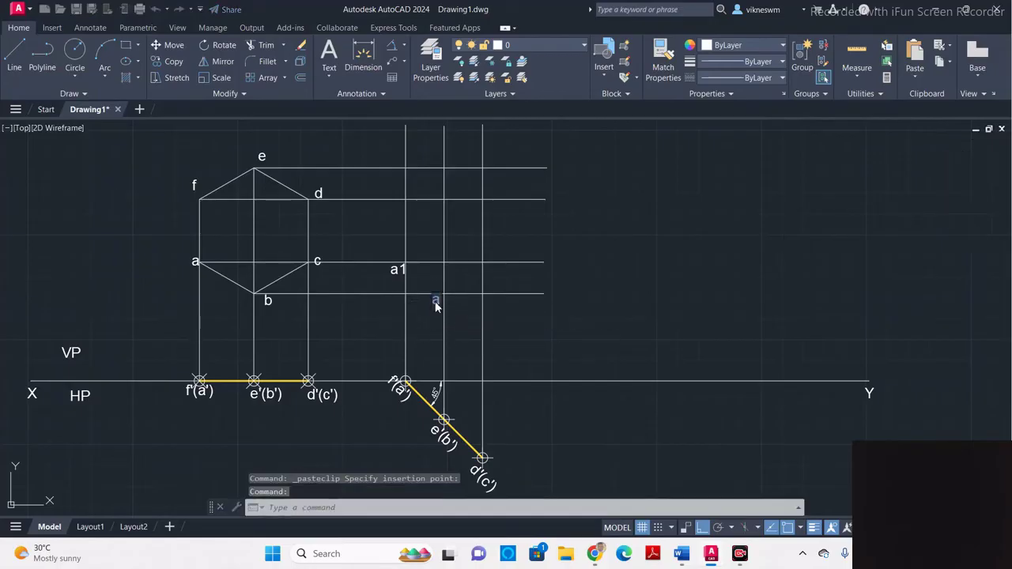
key(Return)
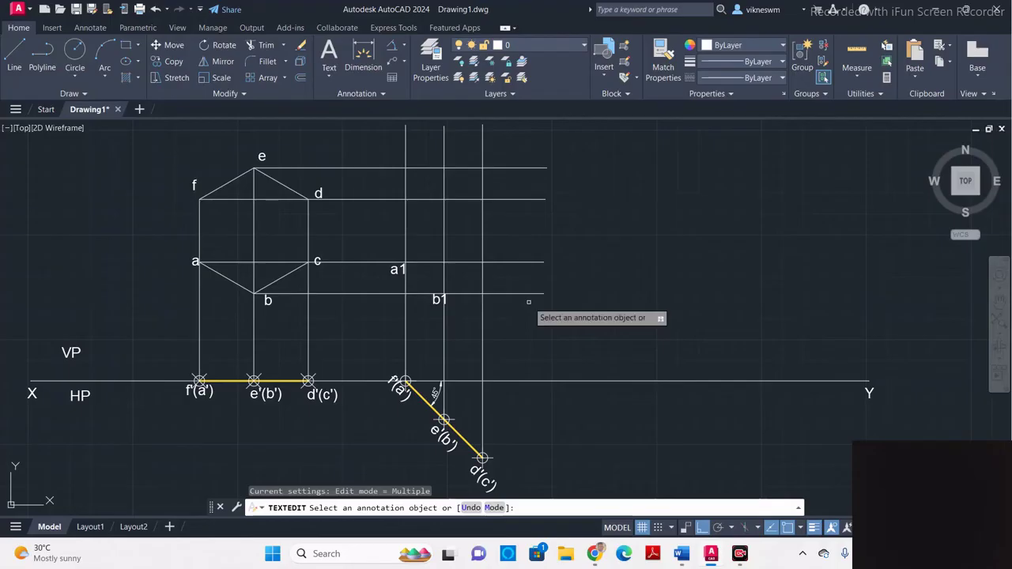
key(Escape)
Step: Paste the label at the intersection of the c projector with the d'(c') vertical projector and change it to c1
key(ctrl+v)
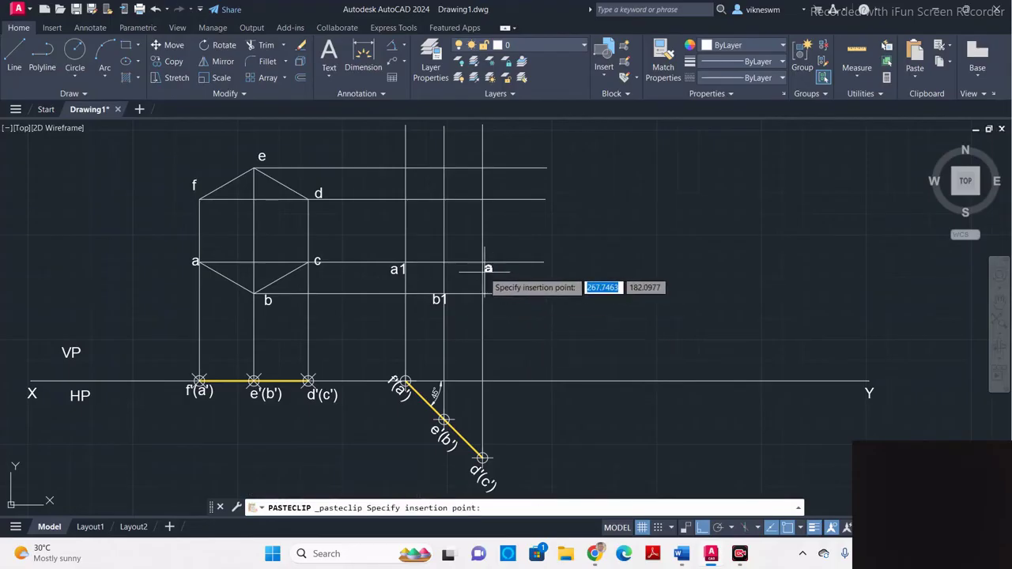
click(488, 265)
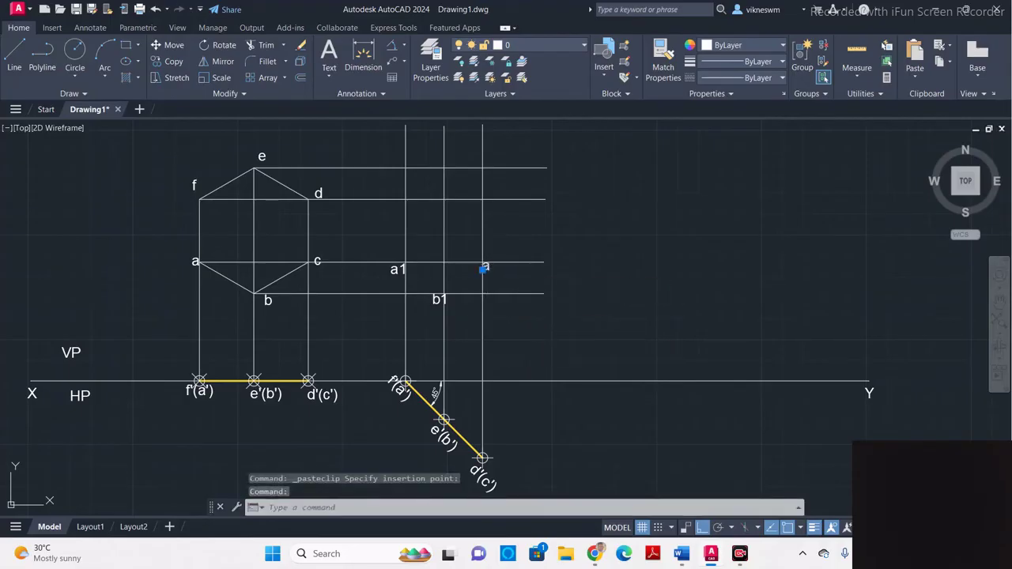
double_click(484, 267)
text(c1)
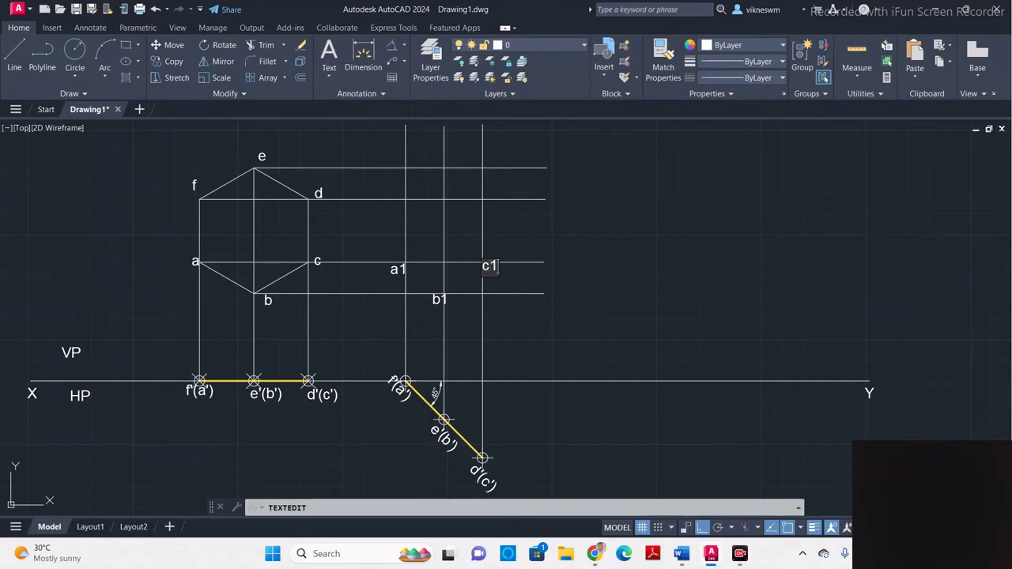
click(531, 231)
Step: Paste the label just above the intersection of the d projector with the d'(c') vertical projector and change it to d1
key(ctrl+v)
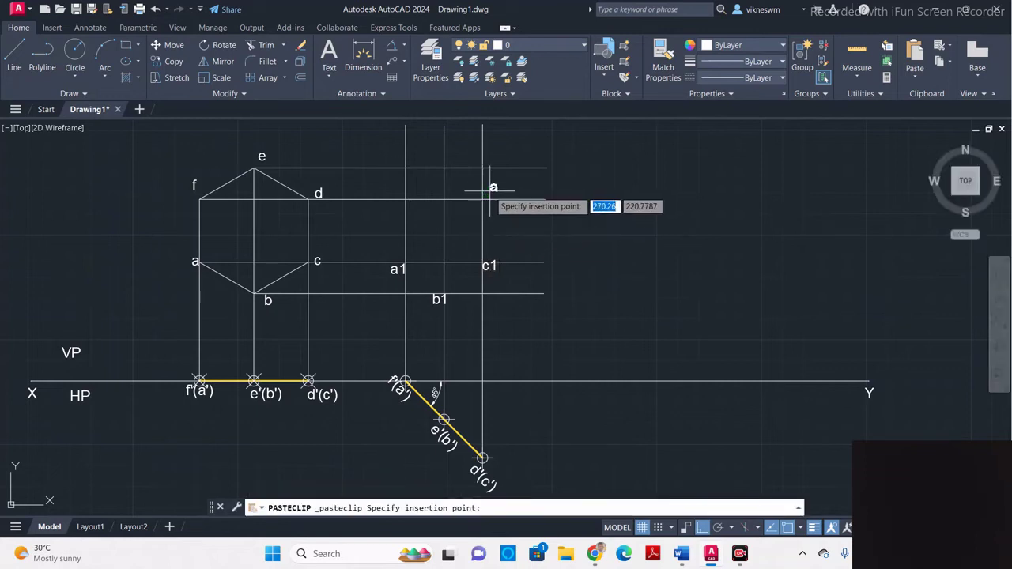
click(490, 190)
double_click(492, 188)
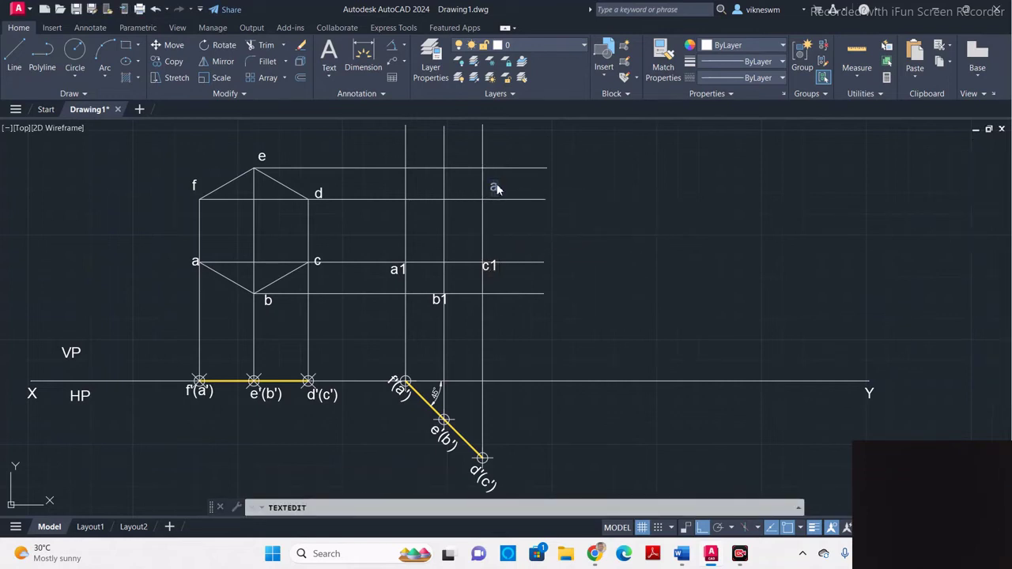
click(474, 204)
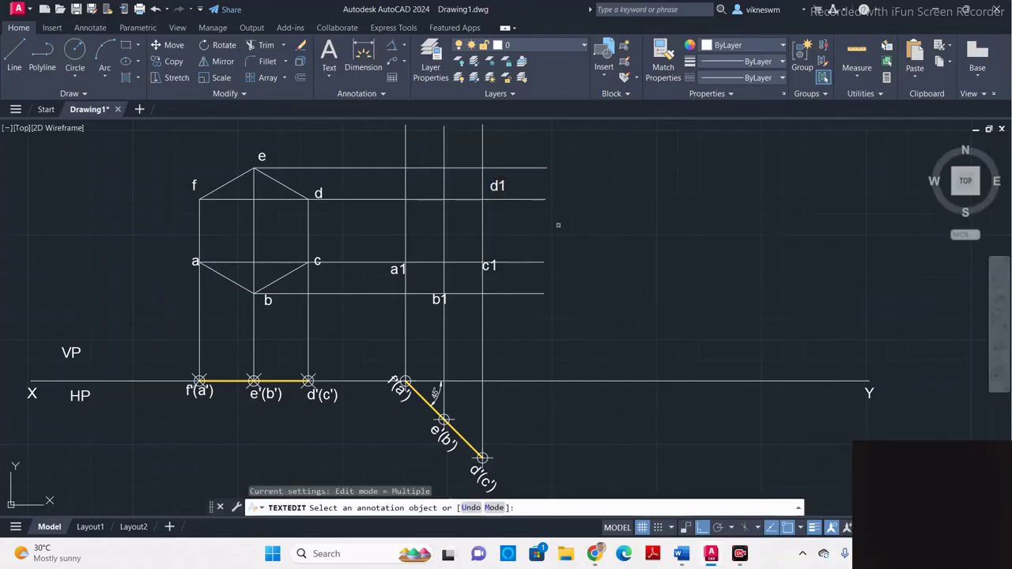
Step: Paste the label just above the intersection of the e projector with the e'(b') vertical projector and change it to e1
key(ctrl+v)
click(444, 157)
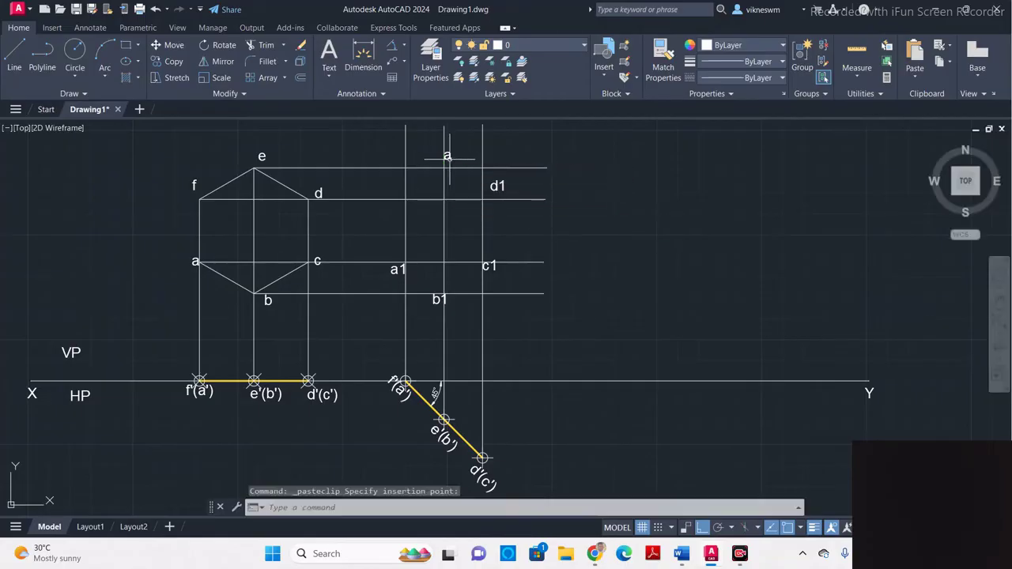
double_click(447, 157)
text(e1)
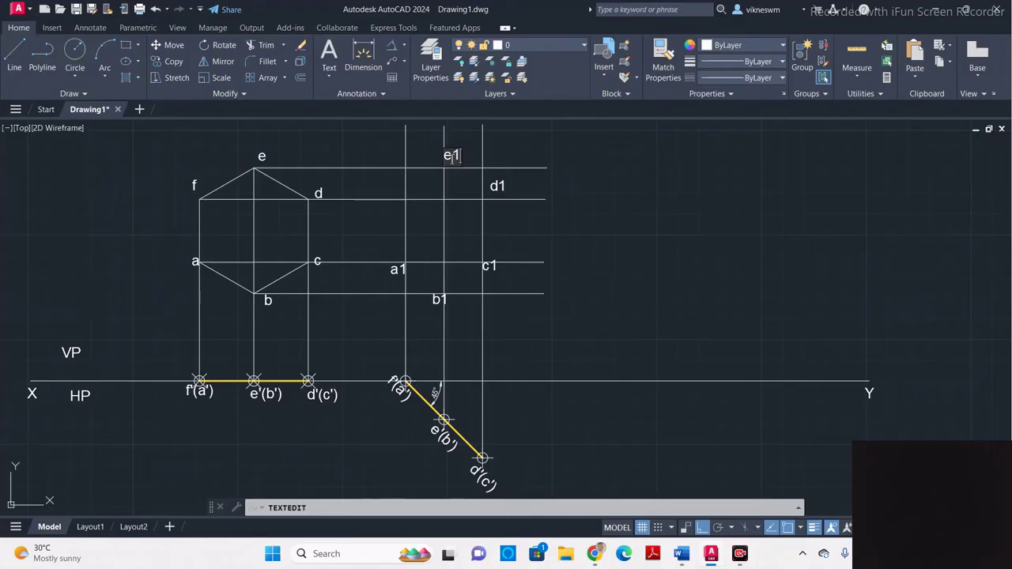
click(376, 188)
Step: Paste the label beside the intersection of the f projector with the f'(a') vertical projector and change it to f1
key(ctrl+v)
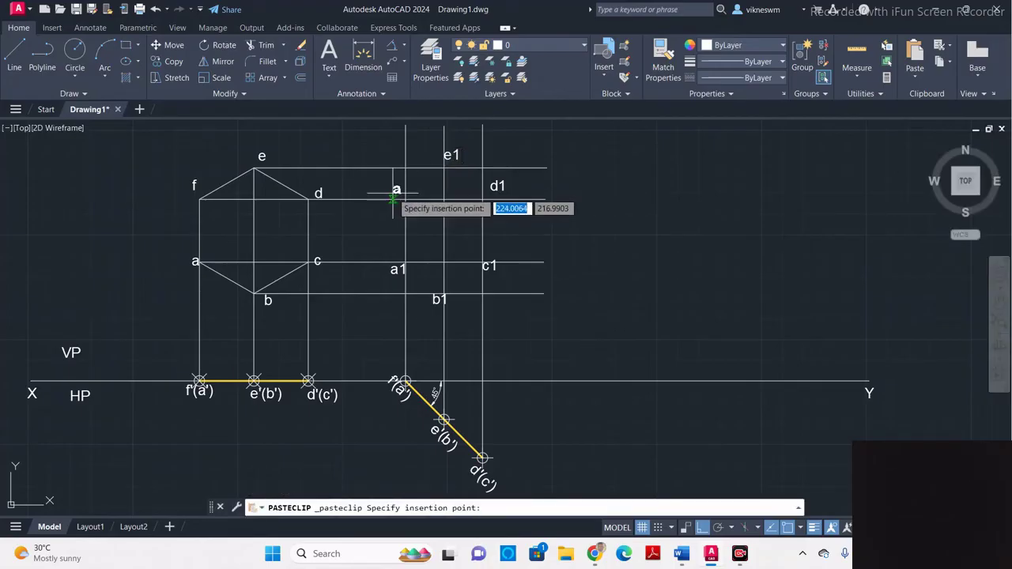
click(390, 198)
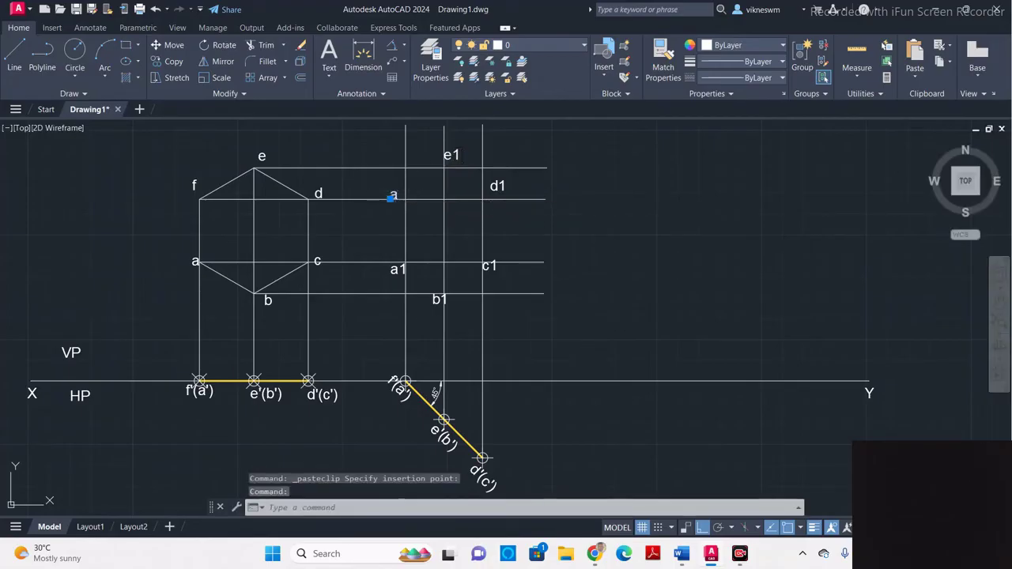
double_click(393, 195)
text(f1)
click(510, 230)
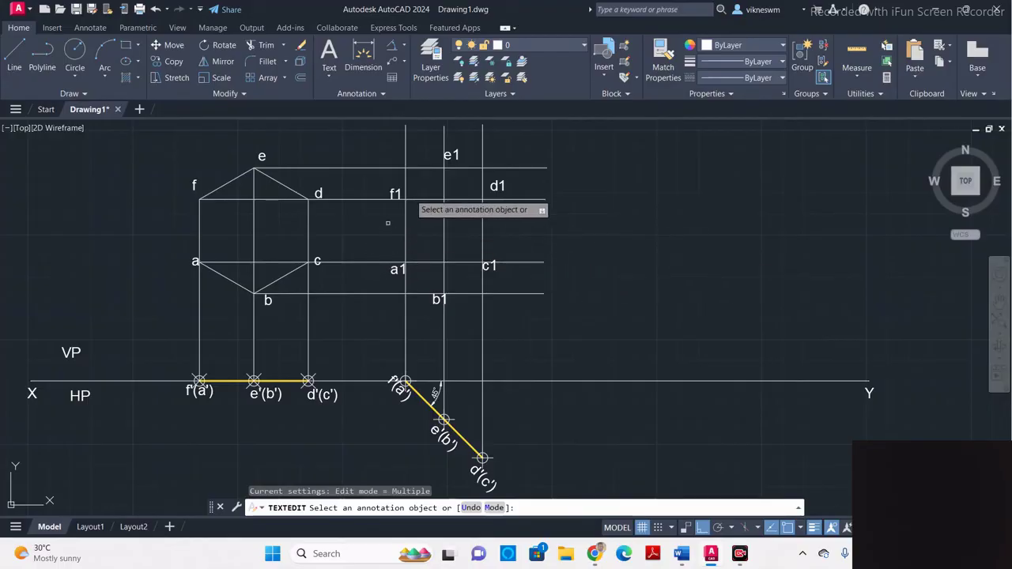
Step: Draw the closed hexagon outline through the projector intersections a1, b1, c1, d1, e1 and f1 with the Line tool
click(14, 56)
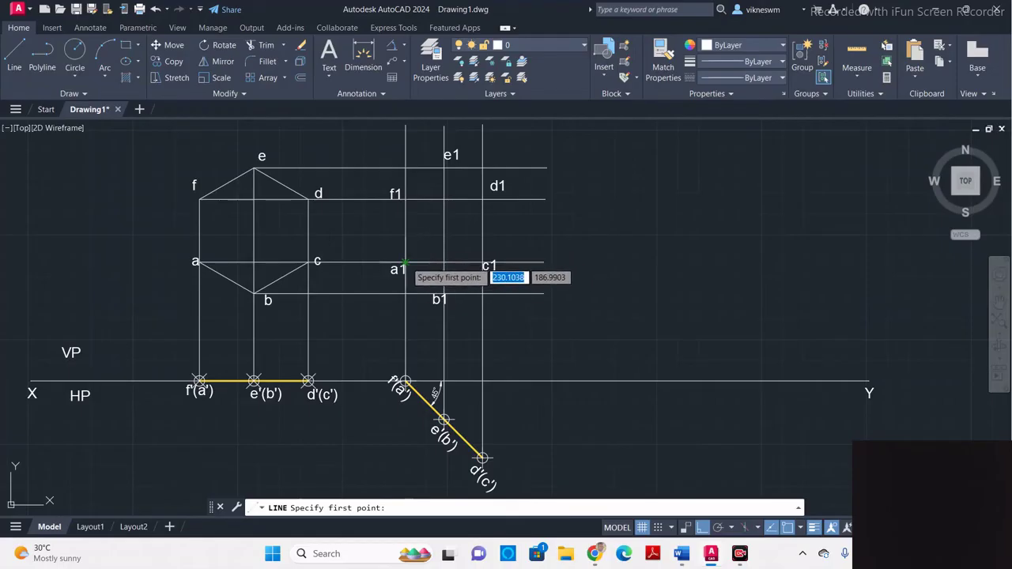
click(405, 262)
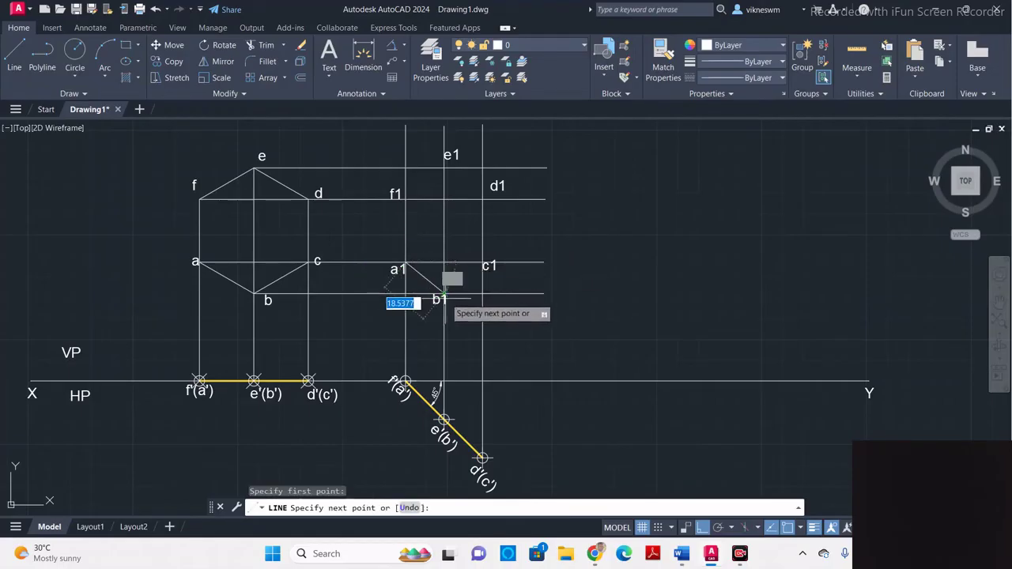
click(444, 293)
click(482, 262)
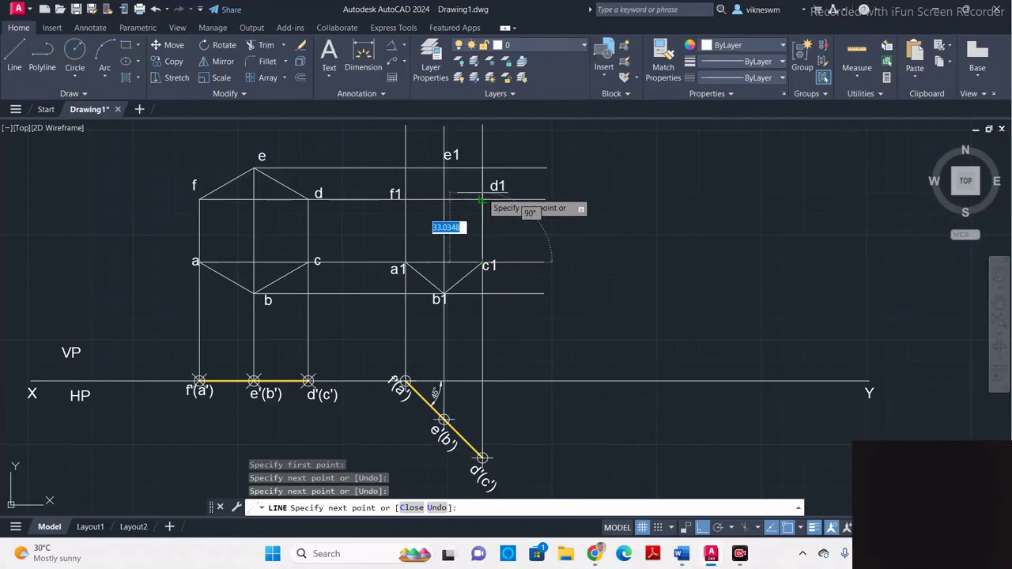
click(482, 200)
click(443, 167)
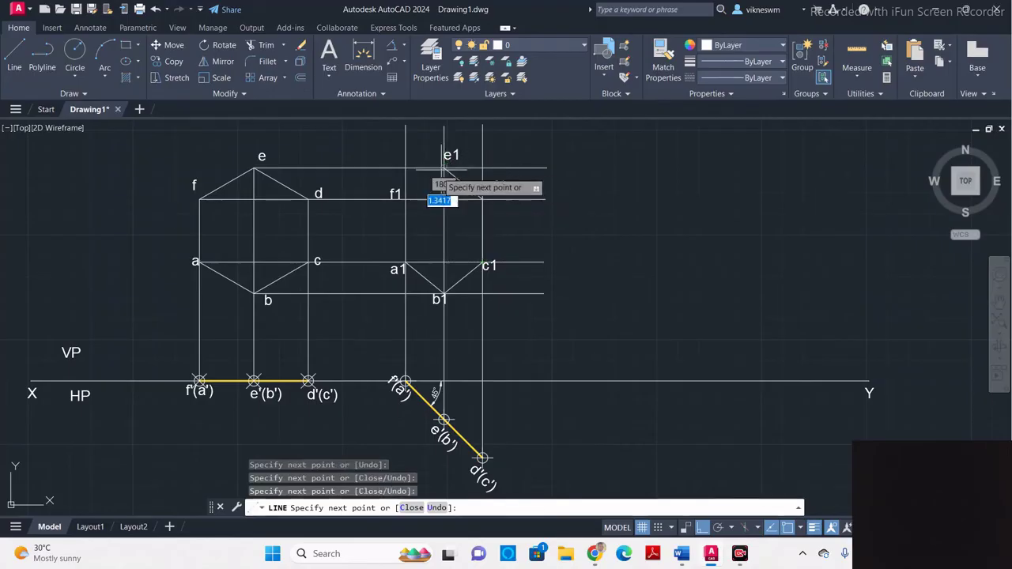
click(405, 197)
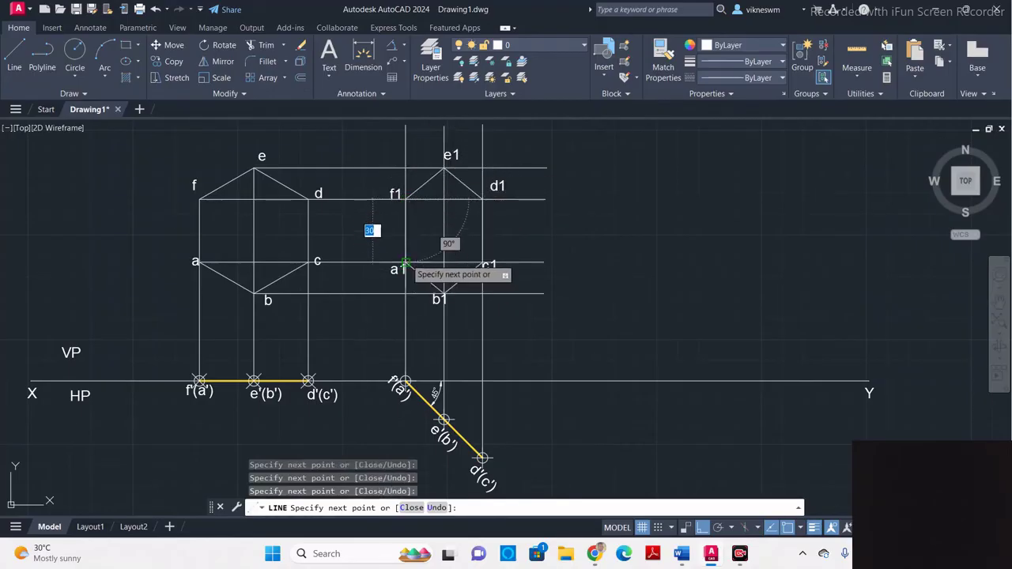
key(Escape)
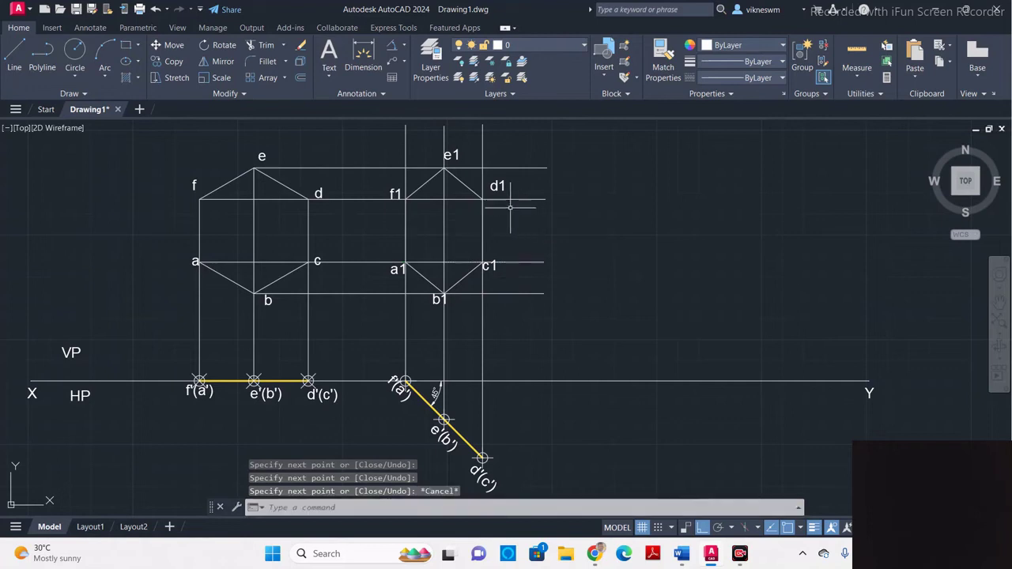
Step: Set the six lines of the a1–f1 hexagon to 0.35 mm lineweight and the yellow colour 248,215,49
click(425, 278)
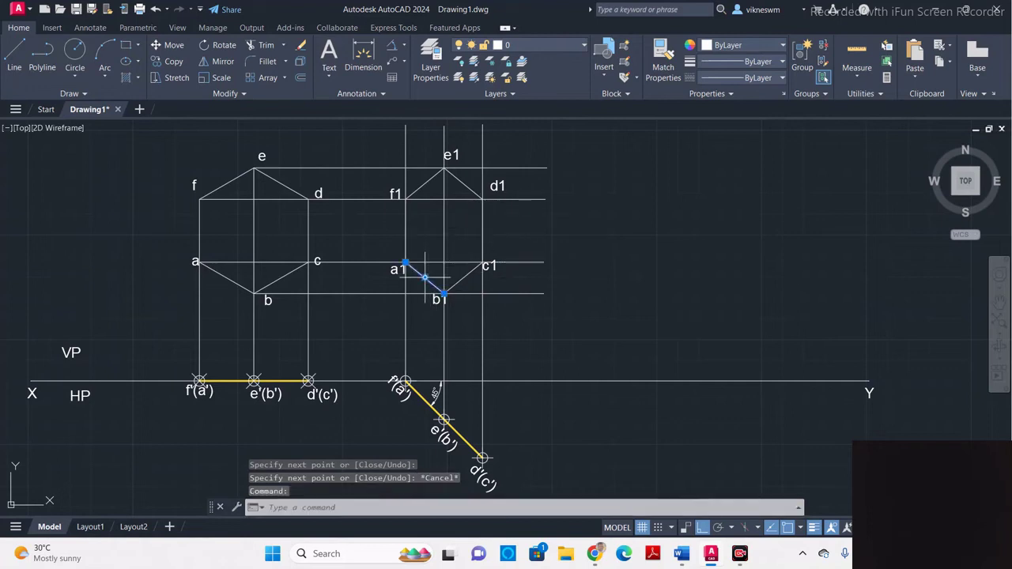
click(470, 271)
click(482, 230)
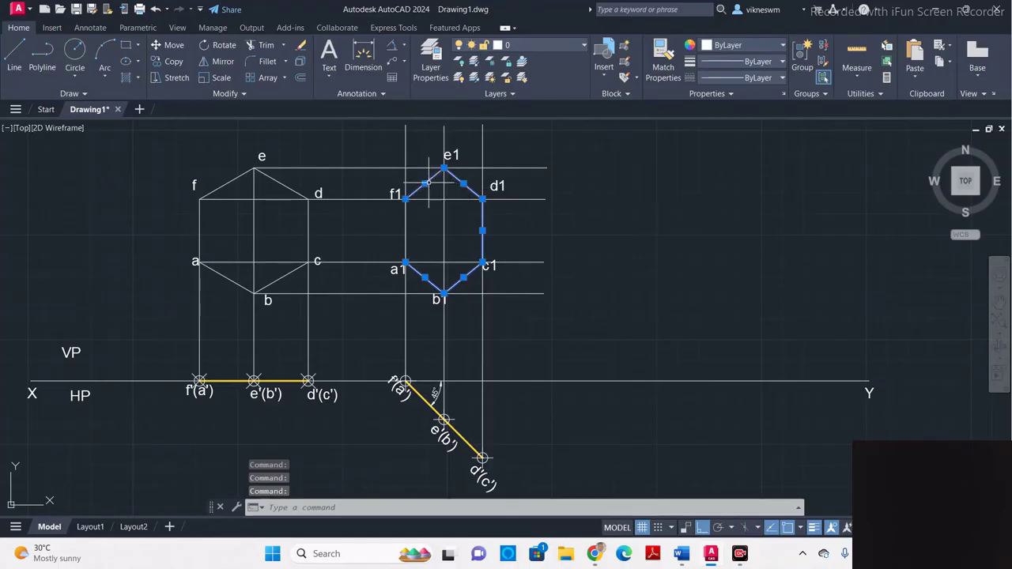
click(745, 62)
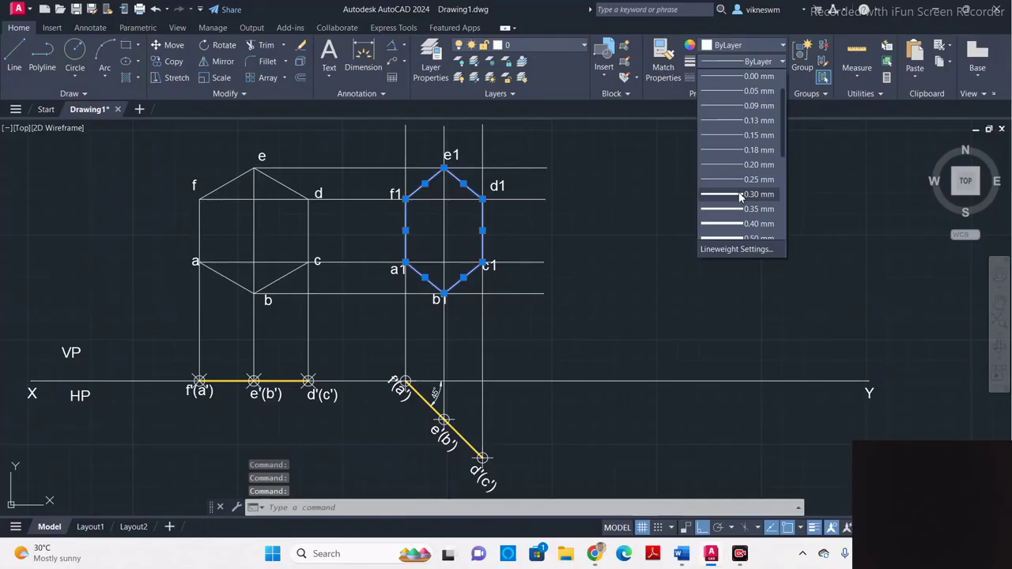
click(740, 209)
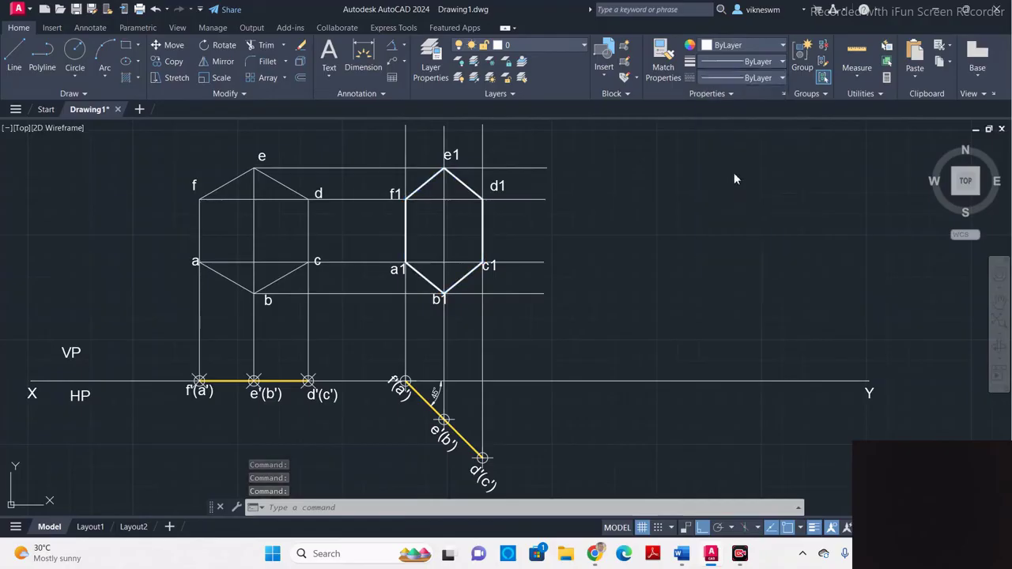
click(733, 47)
click(720, 92)
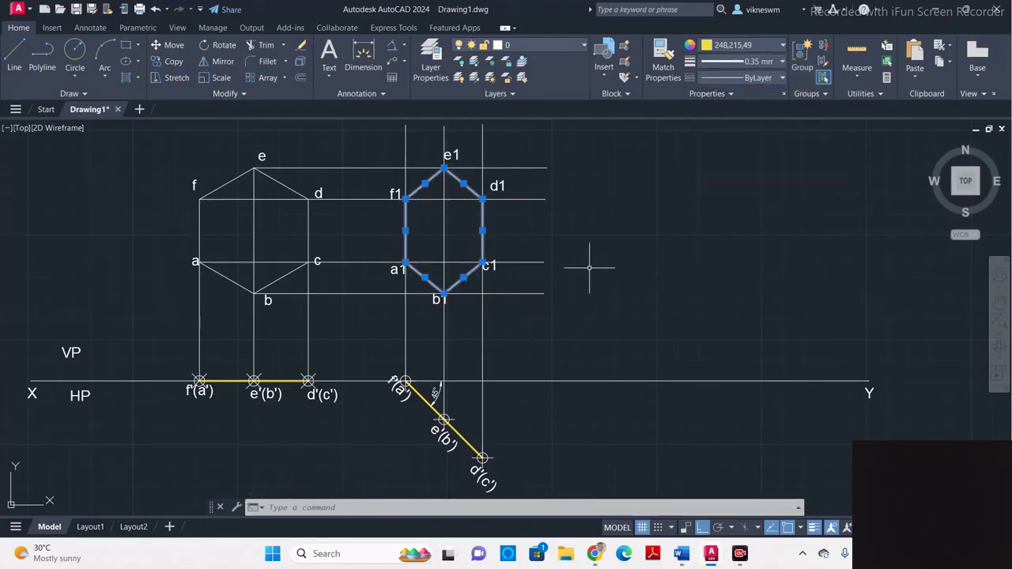
key(Escape)
Step: Add a vertical linear dimension to side fa of the first hexagon, placed outside the shape
middle_drag(596, 264, 594, 251)
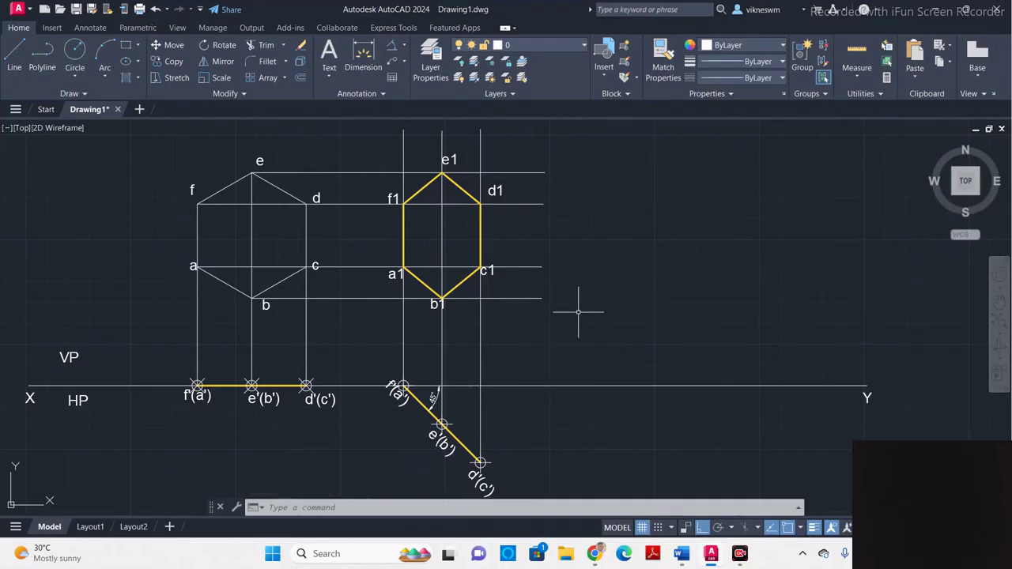
click(404, 49)
click(415, 65)
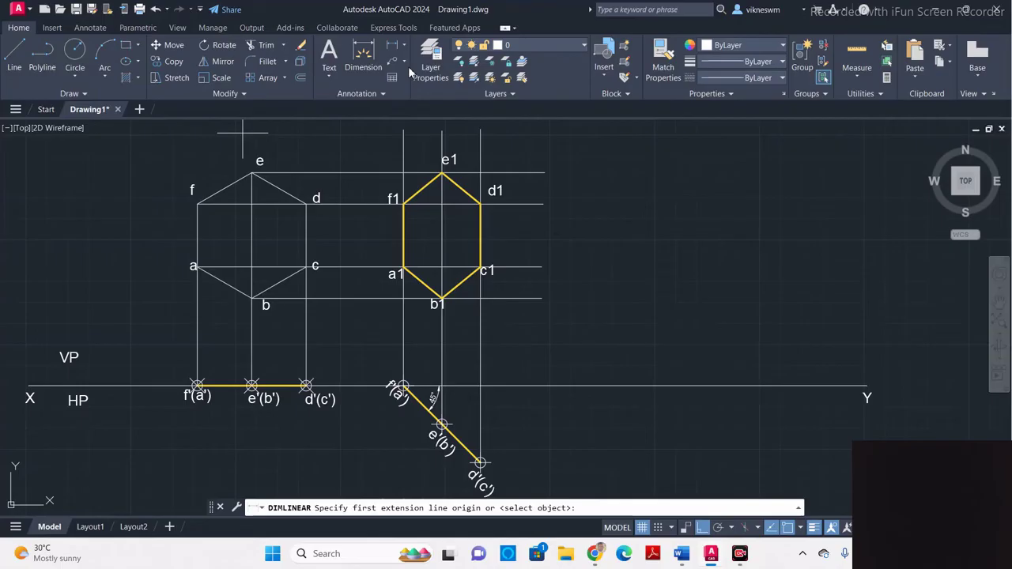
click(198, 204)
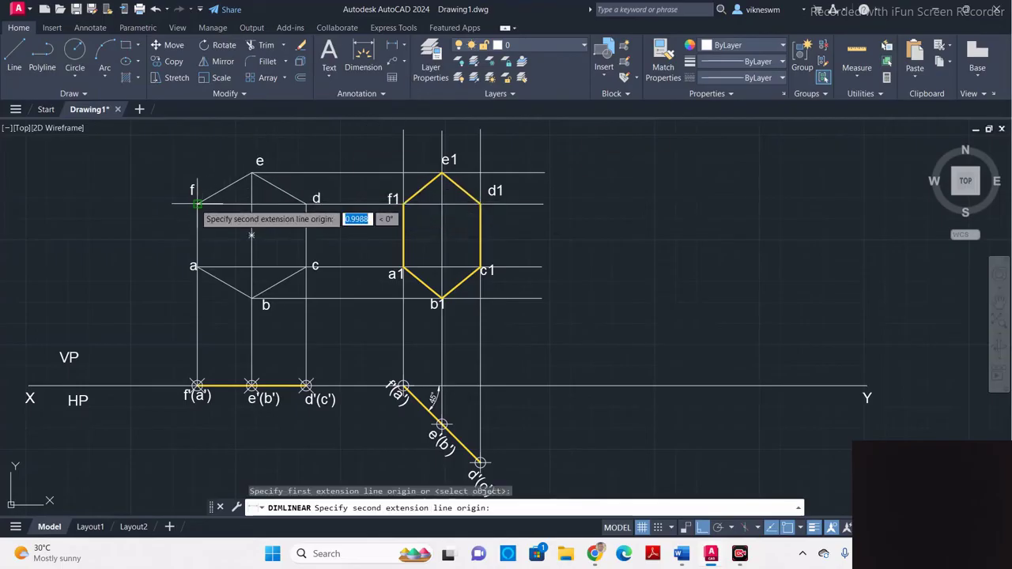
click(197, 266)
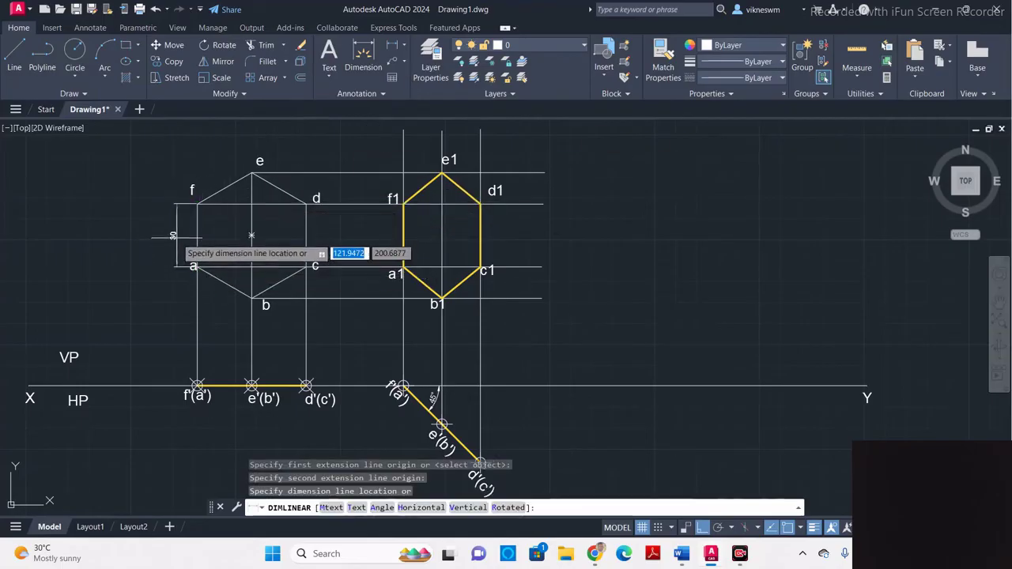
click(173, 236)
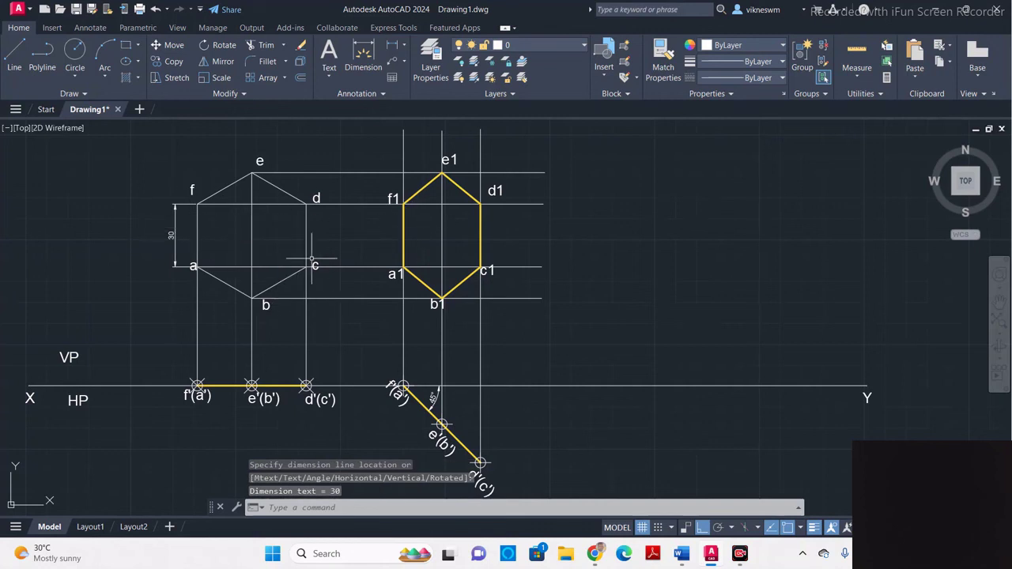
Step: Paste a copy of the HP label below the front views and change its text to "All Dimensions are in mm"
middle_drag(617, 267, 610, 254)
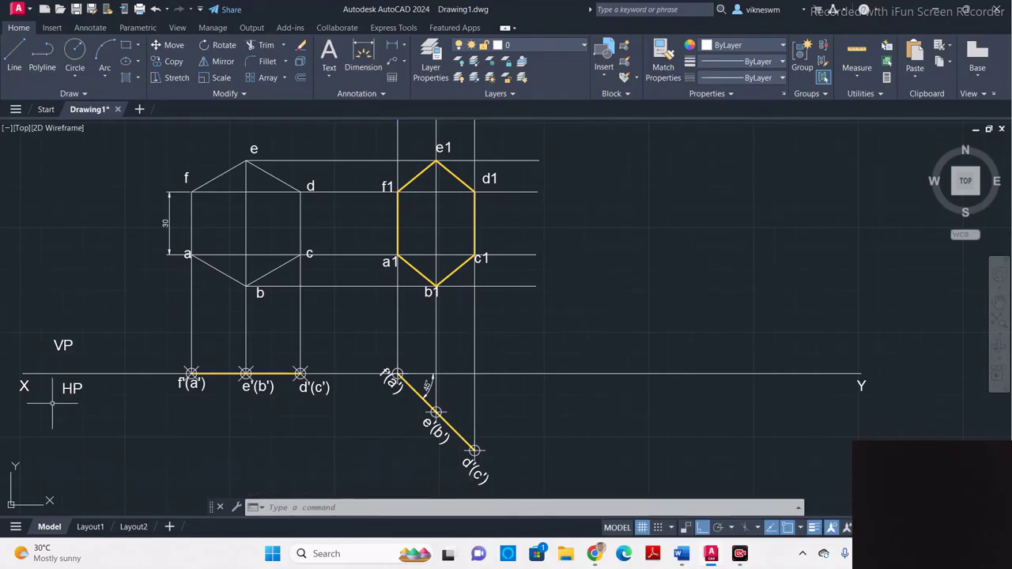
key(ctrl+c)
key(ctrl+v)
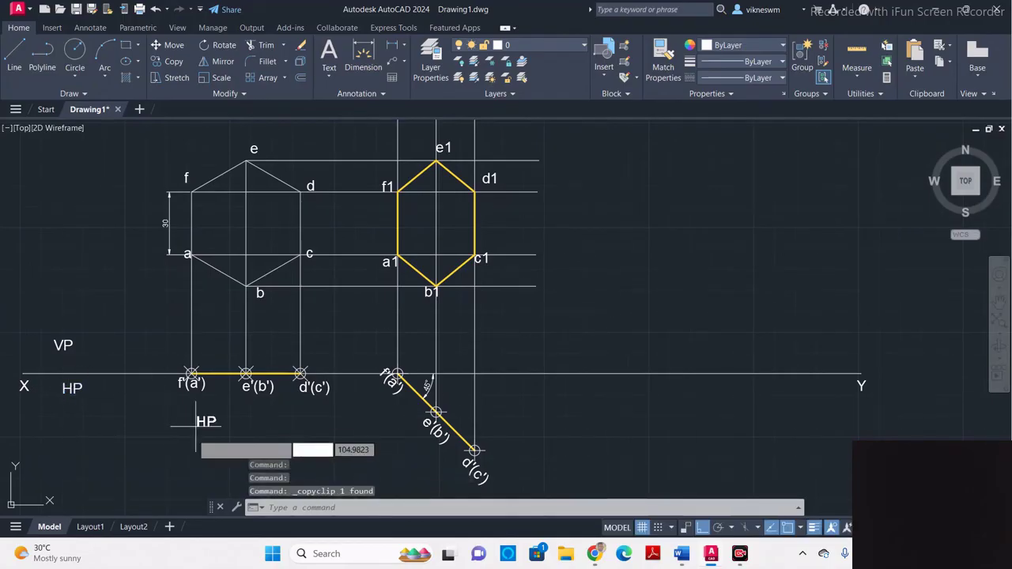
click(162, 483)
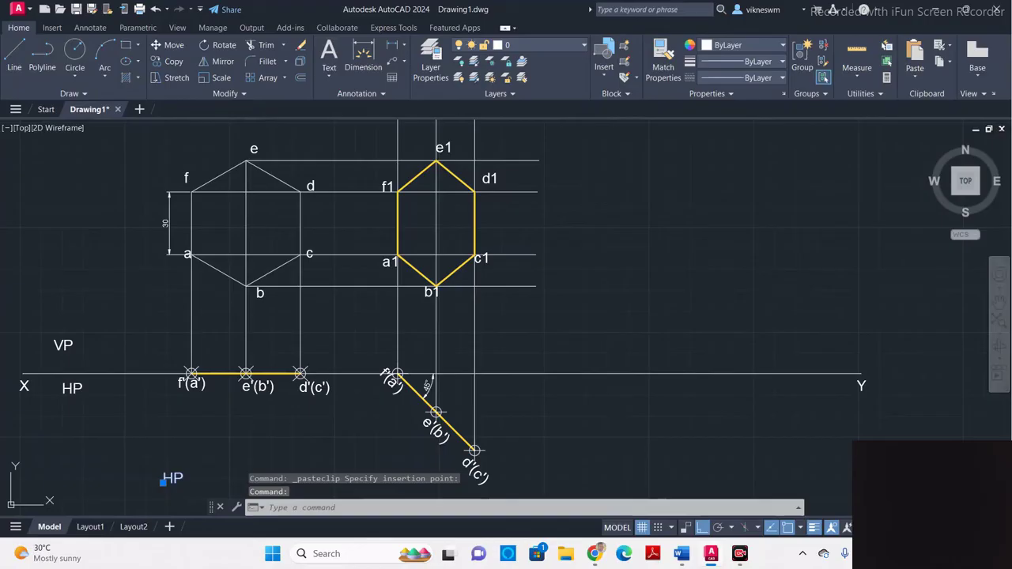
double_click(169, 480)
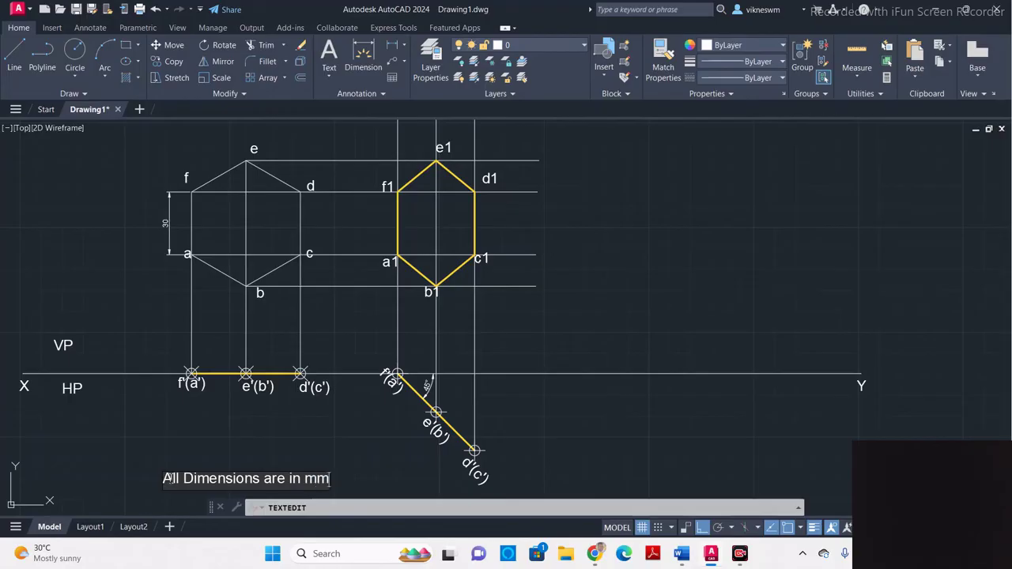
click(321, 433)
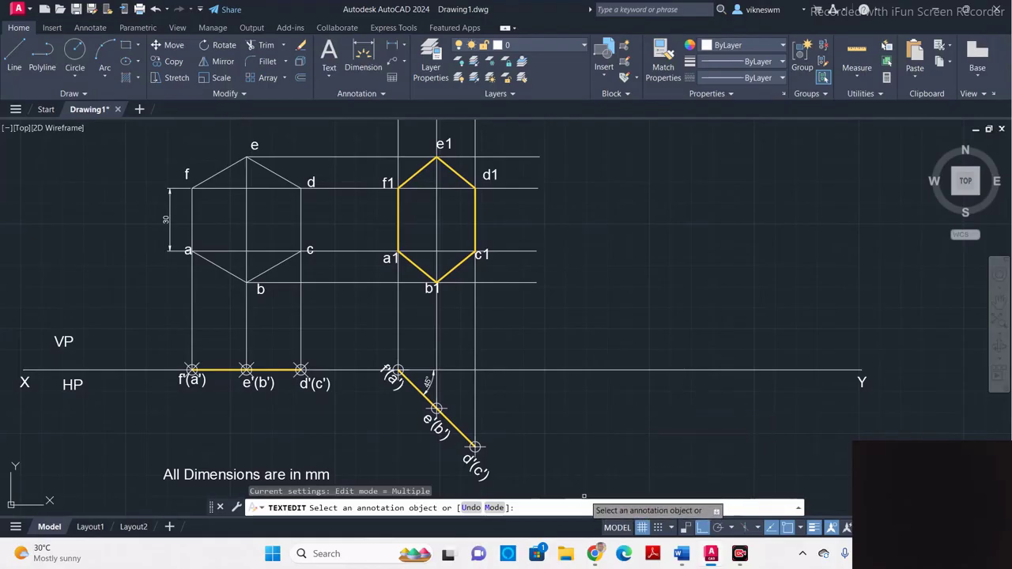
key(Escape)
key(Escape)
Step: Switch to the Word document to review the hexagonal plate problem statement, and return to the AutoCAD drawing
mouse_move(609, 425)
middle_down()
mouse_move(674, 420)
mouse_move(653, 424)
middle_up()
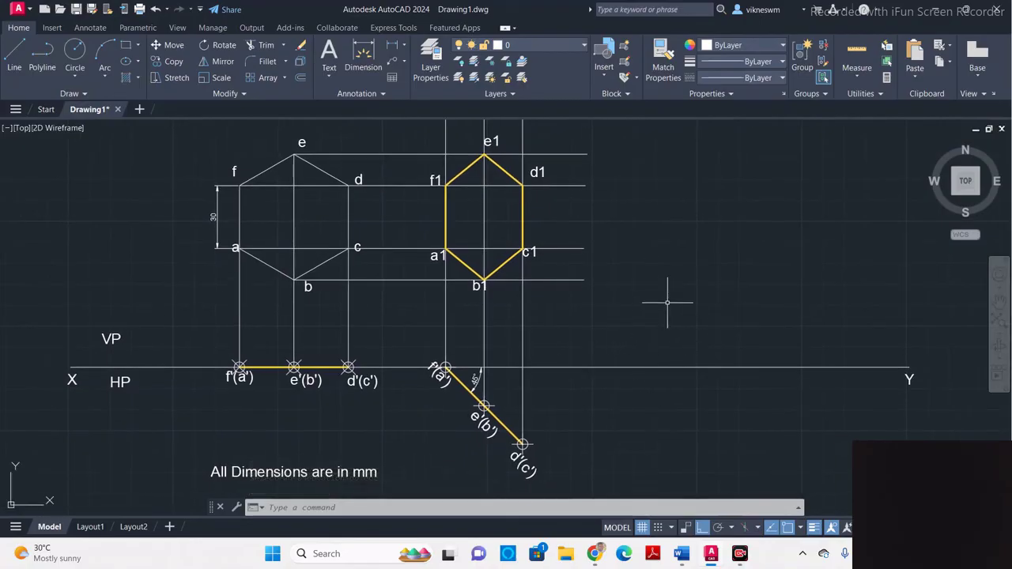
click(682, 553)
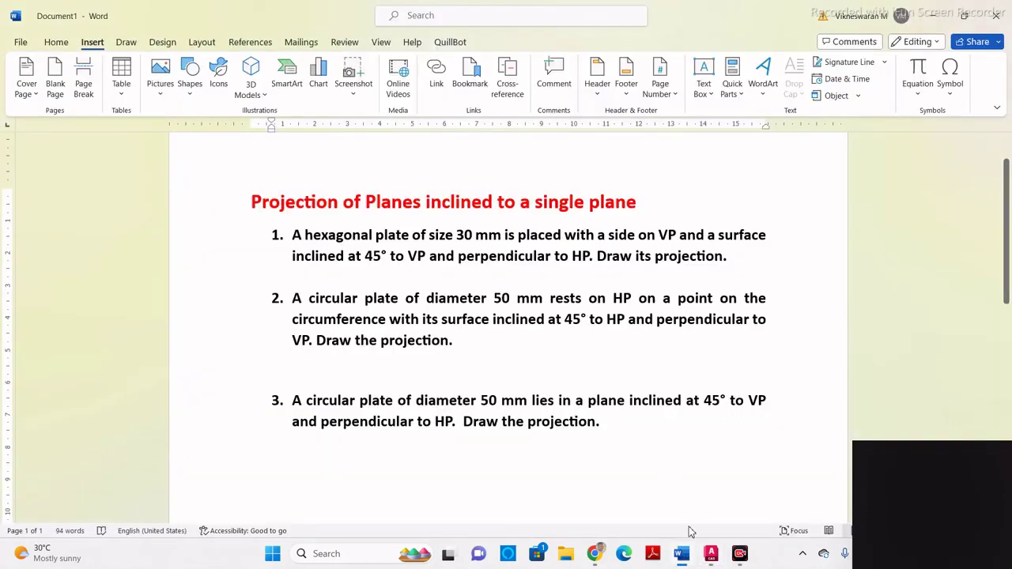
click(681, 553)
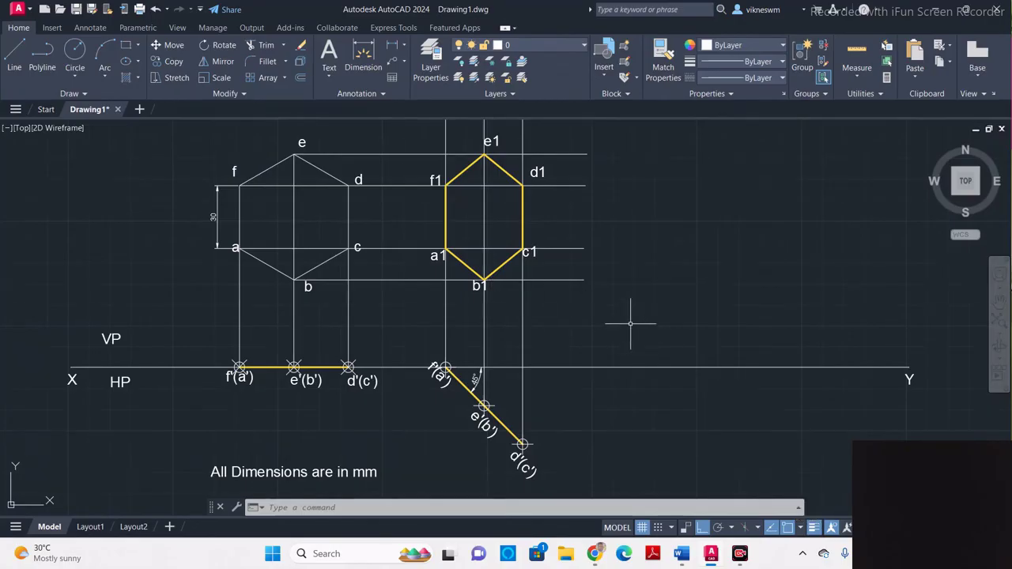
Step: Start a plot of the drawing with Microsoft Print to PDF as the printer and A4 as the paper size
click(140, 9)
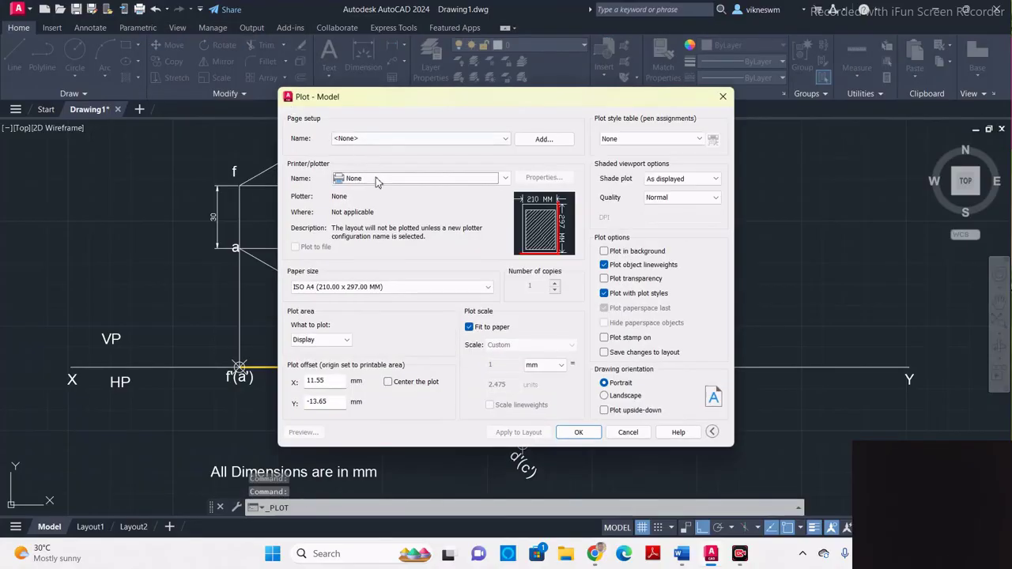
click(376, 177)
click(384, 212)
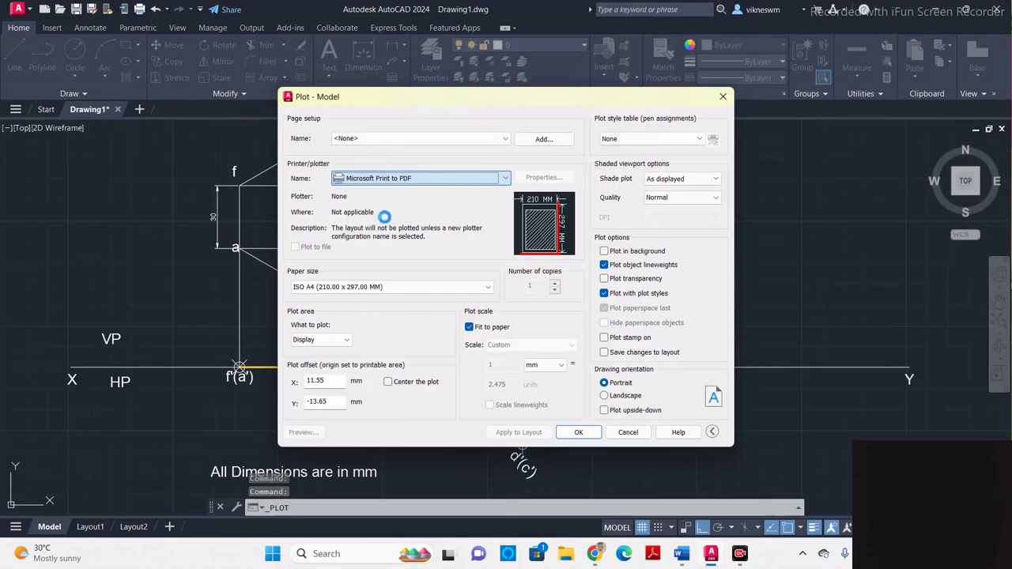
click(387, 289)
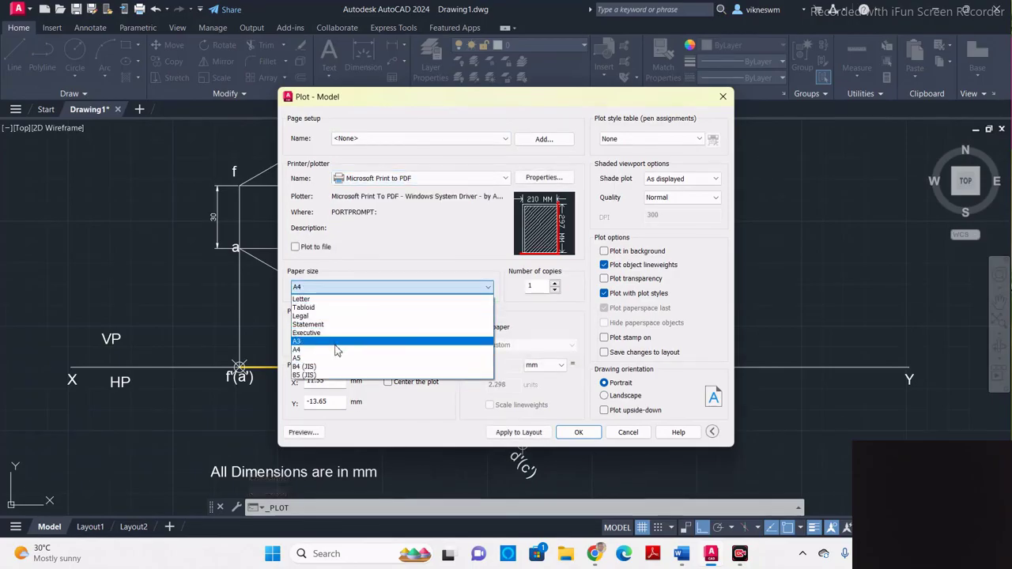
click(335, 343)
click(345, 287)
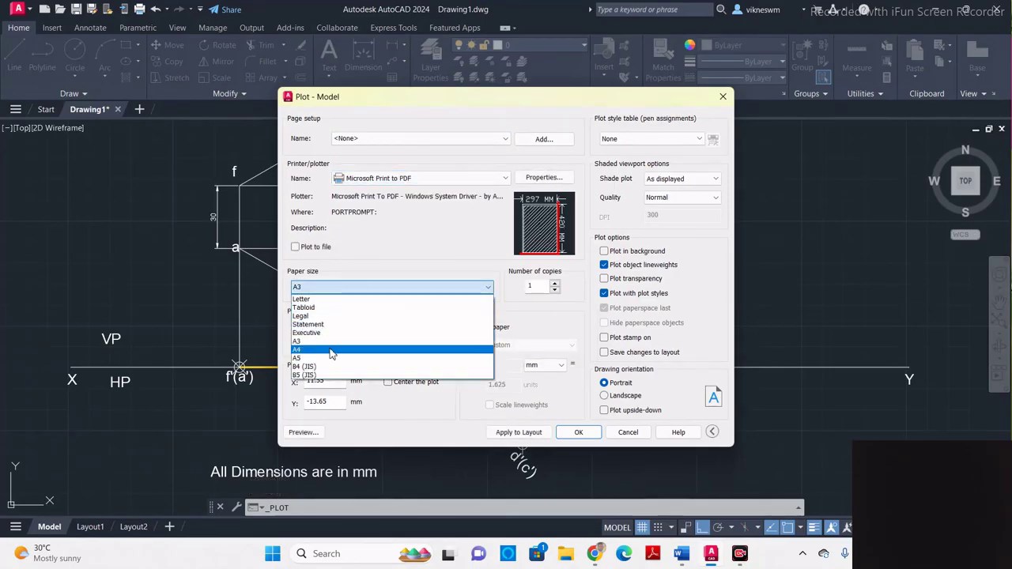
click(332, 351)
Step: Define the plot area as a window around the projections and note, centred on the page in landscape orientation
click(321, 339)
click(324, 380)
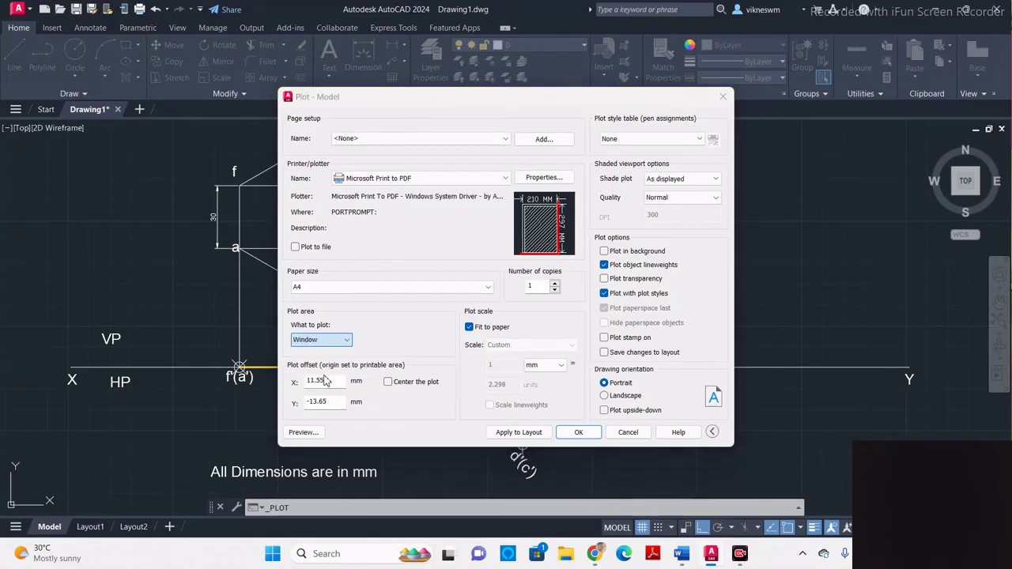
click(47, 121)
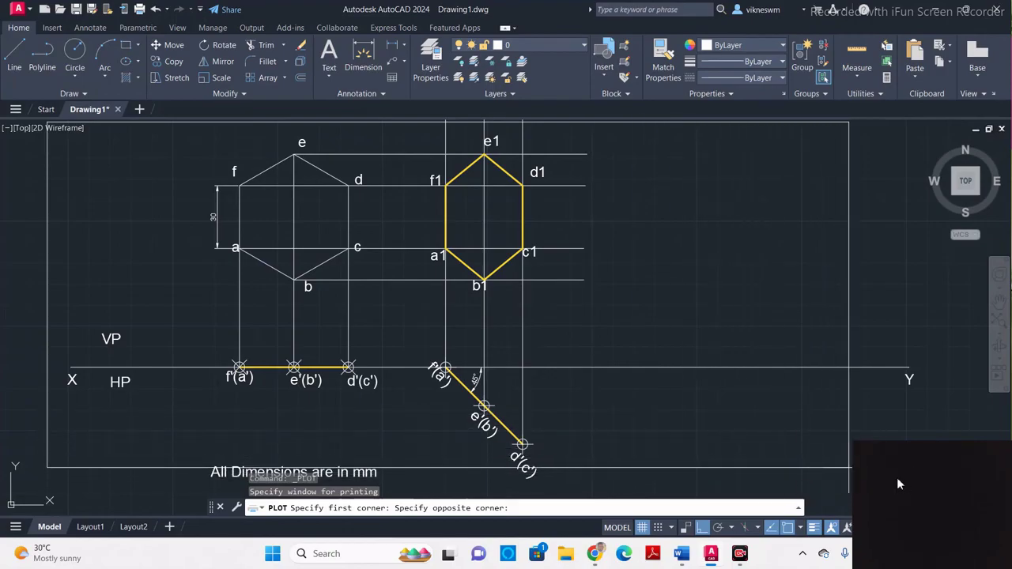
click(743, 480)
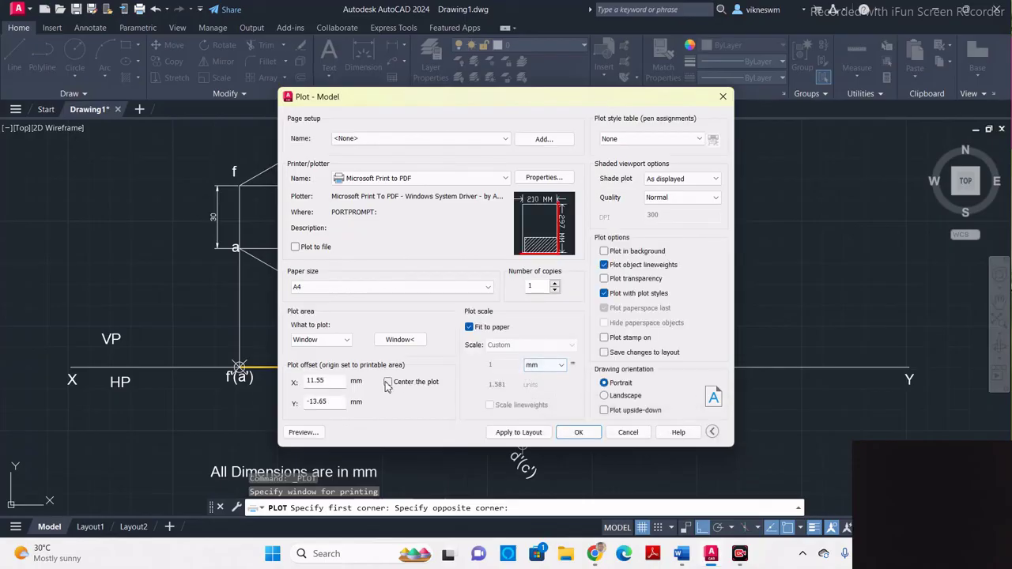
click(389, 382)
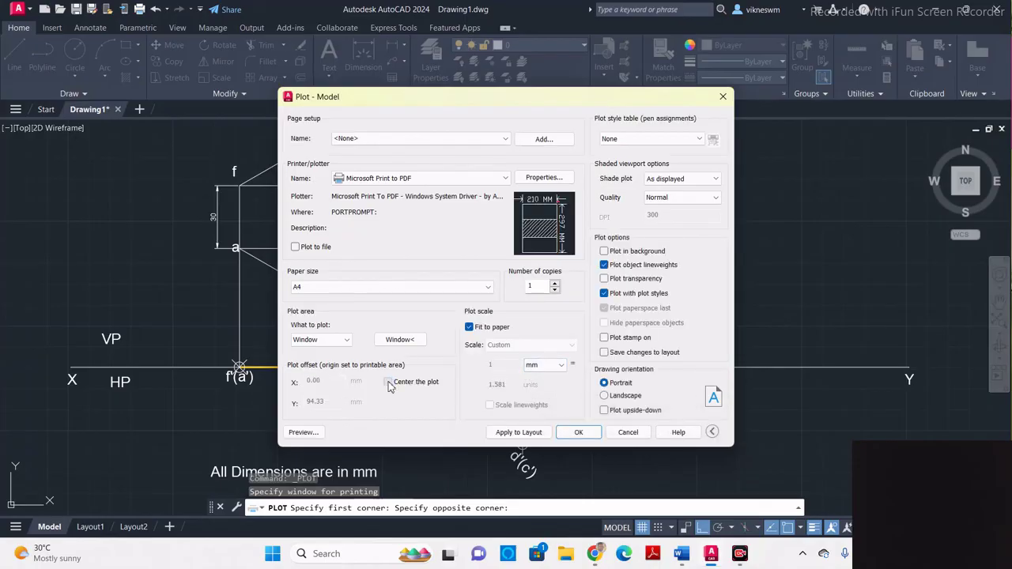
click(607, 396)
Step: Preview the plot and send it to the PDF printer
click(303, 432)
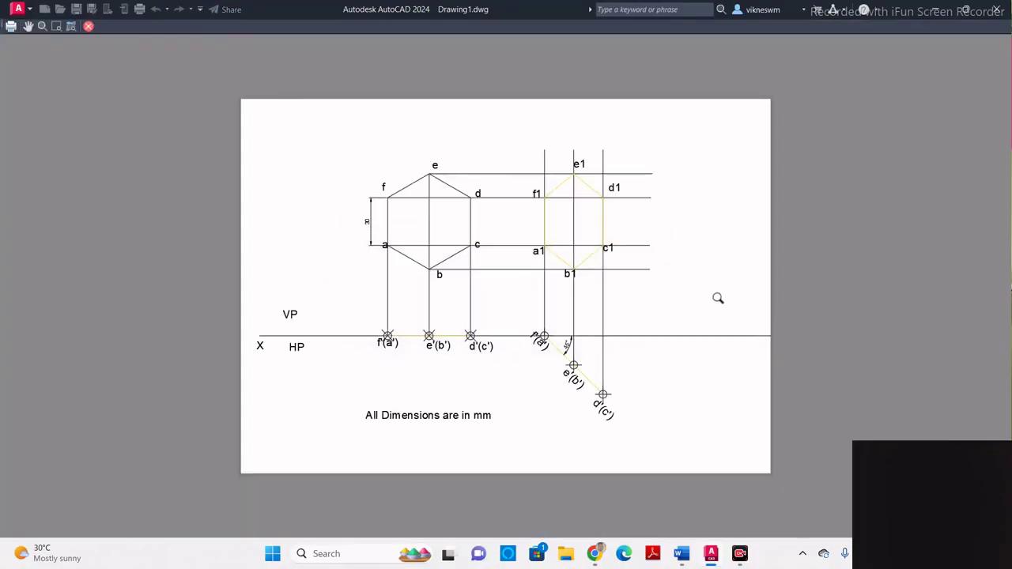
click(88, 28)
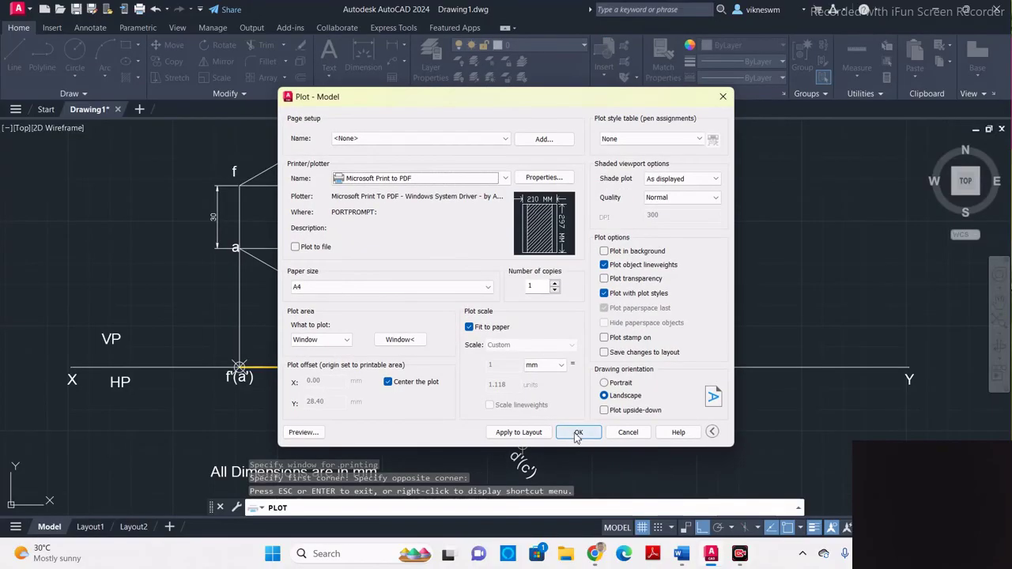
click(575, 433)
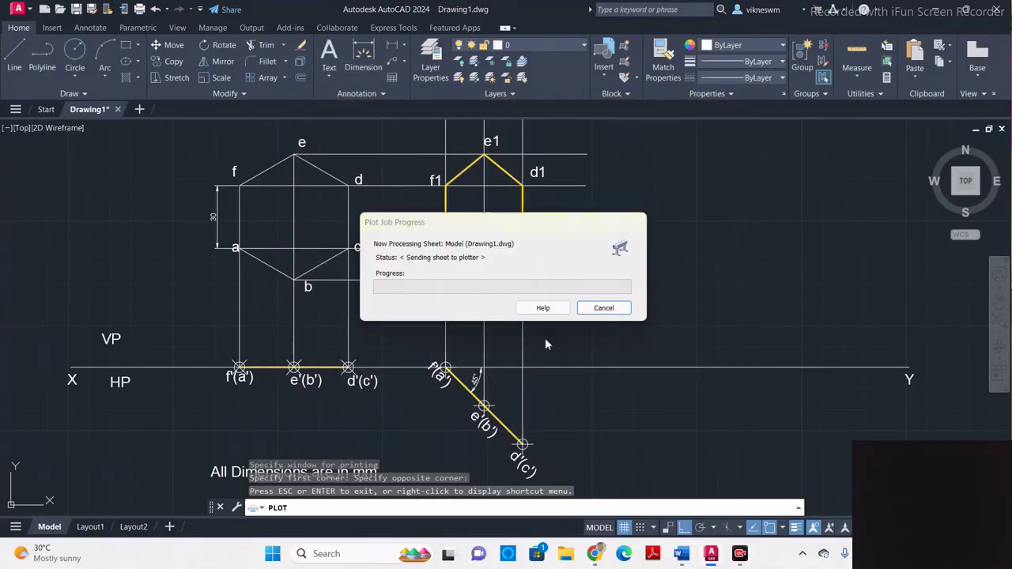